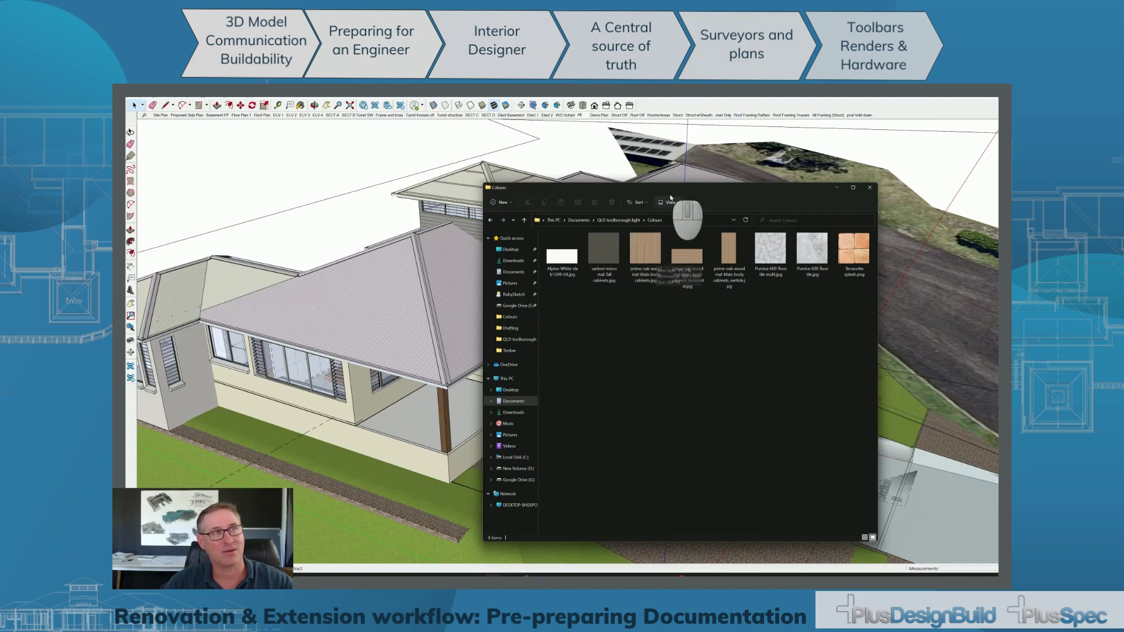
Move the Colours window aside and hide layers L1 Landscaping through L6 Slab Existing.
{"action": "left_click_drag", "start_coordinate": [670, 190], "coordinate": [808, 271]}
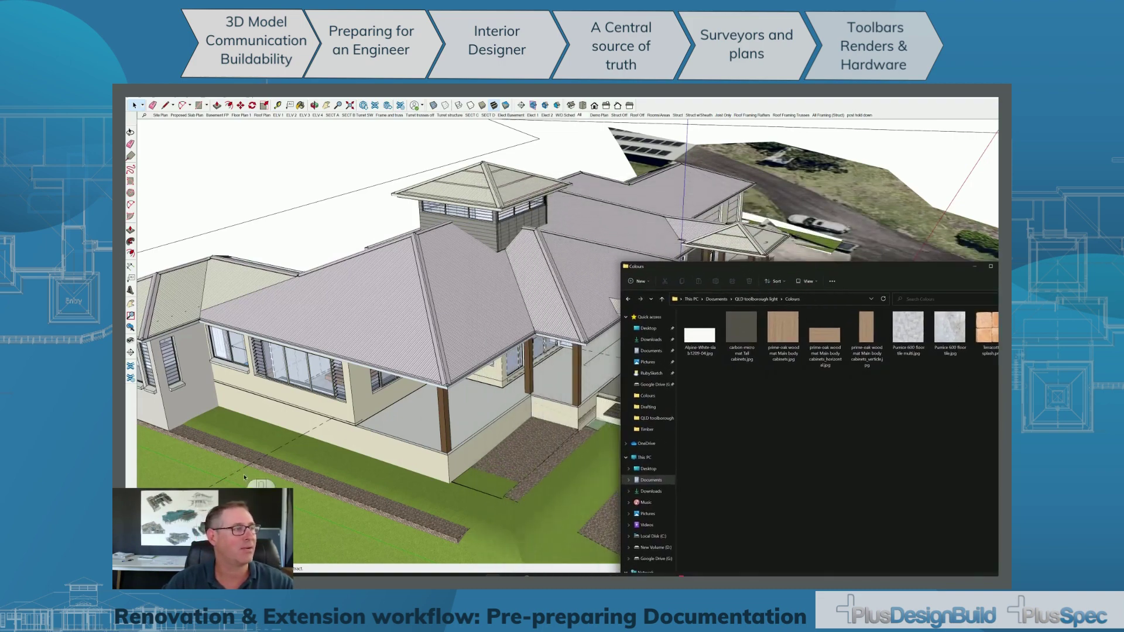
{"action": "left_click_drag", "start_coordinate": [234, 514], "coordinate": [268, 227]}
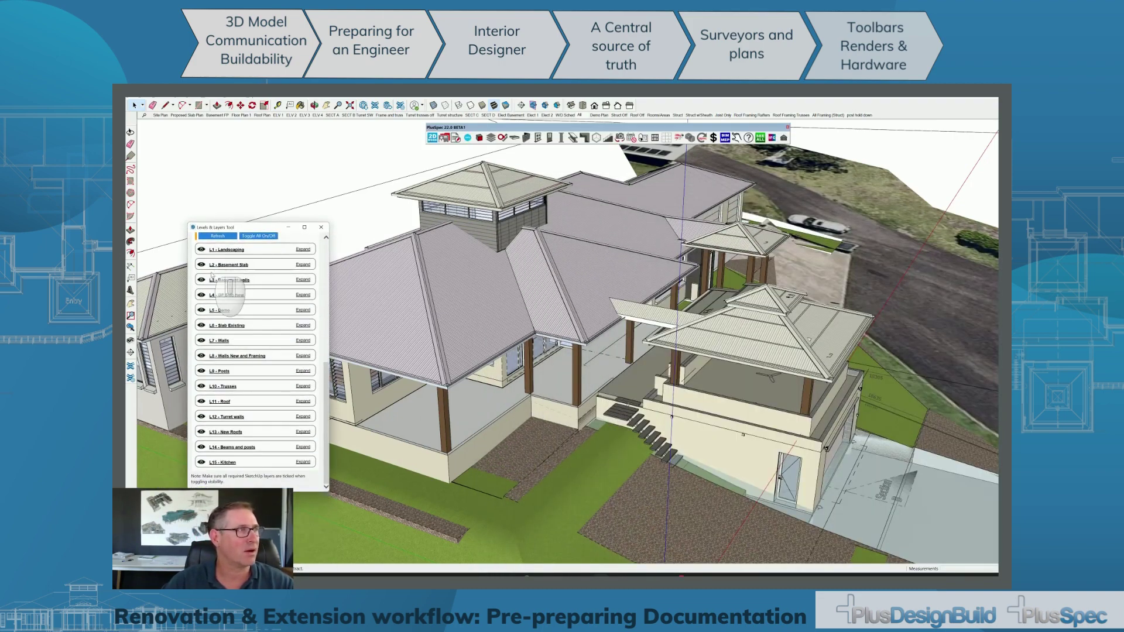
{"action": "left_click", "coordinate": [201, 250]}
{"action": "left_click", "coordinate": [201, 264]}
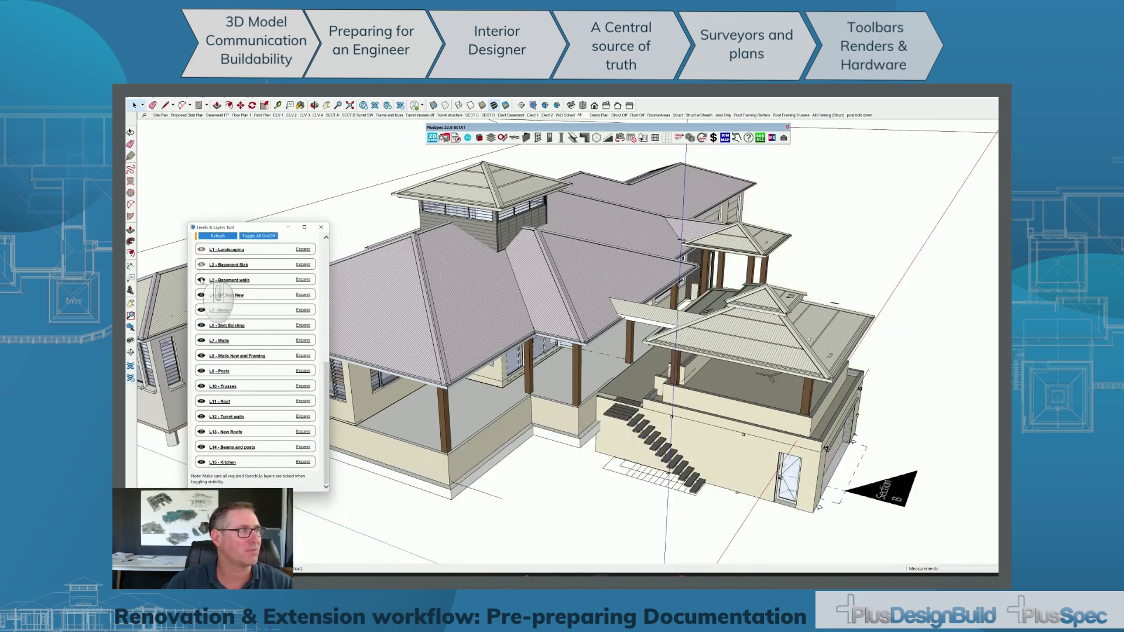
{"action": "left_click", "coordinate": [201, 280]}
{"action": "left_click", "coordinate": [202, 310]}
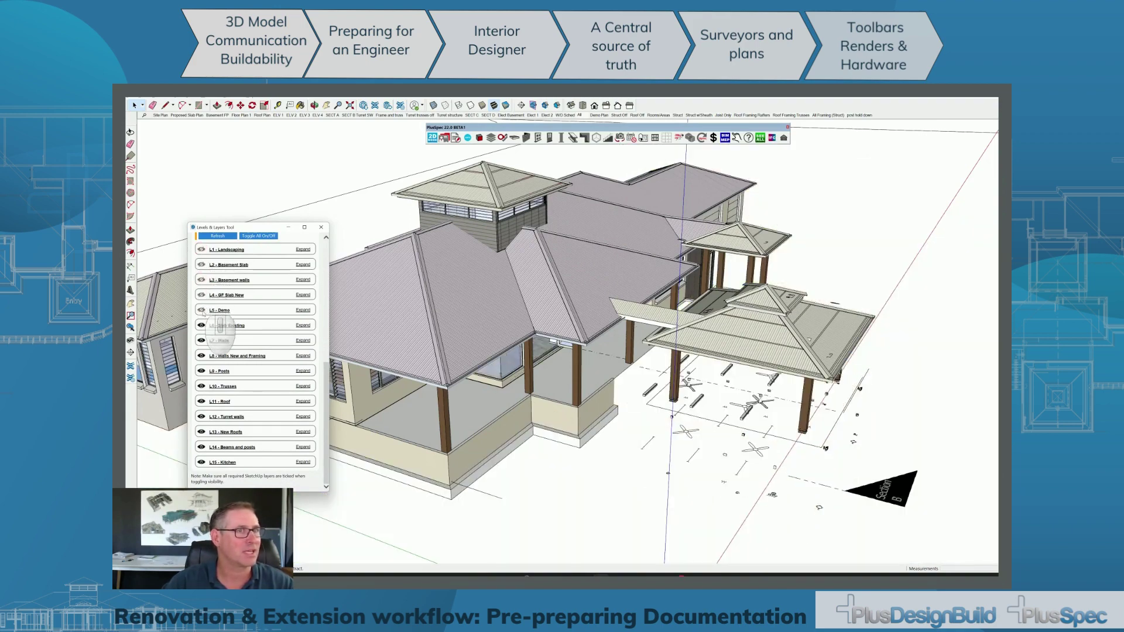
{"action": "left_click", "coordinate": [201, 326]}
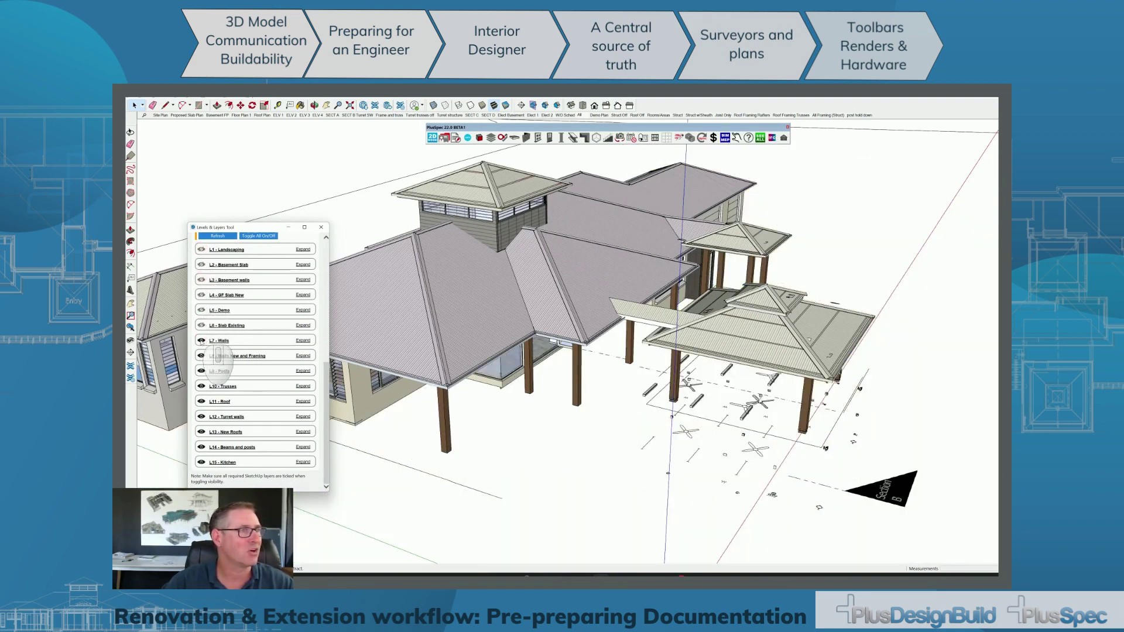
Hide layers L7 Walls through L14 Beams and posts, then zoom in on the kitchen.
{"action": "left_click", "coordinate": [201, 341]}
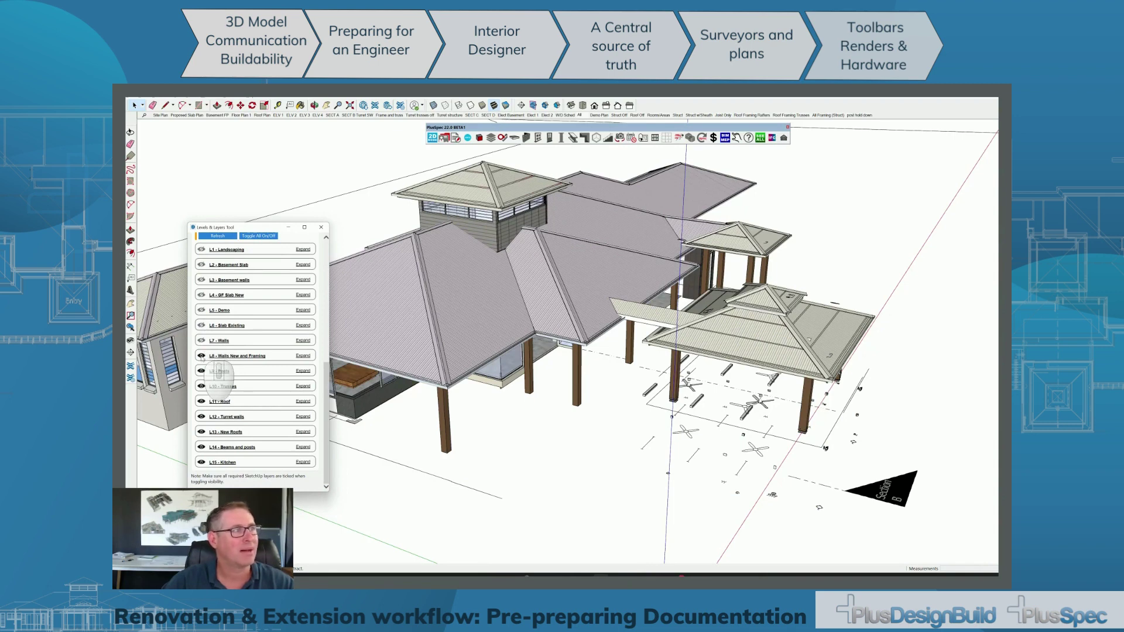
{"action": "left_click", "coordinate": [201, 356]}
{"action": "left_click", "coordinate": [202, 371]}
{"action": "left_click", "coordinate": [201, 387]}
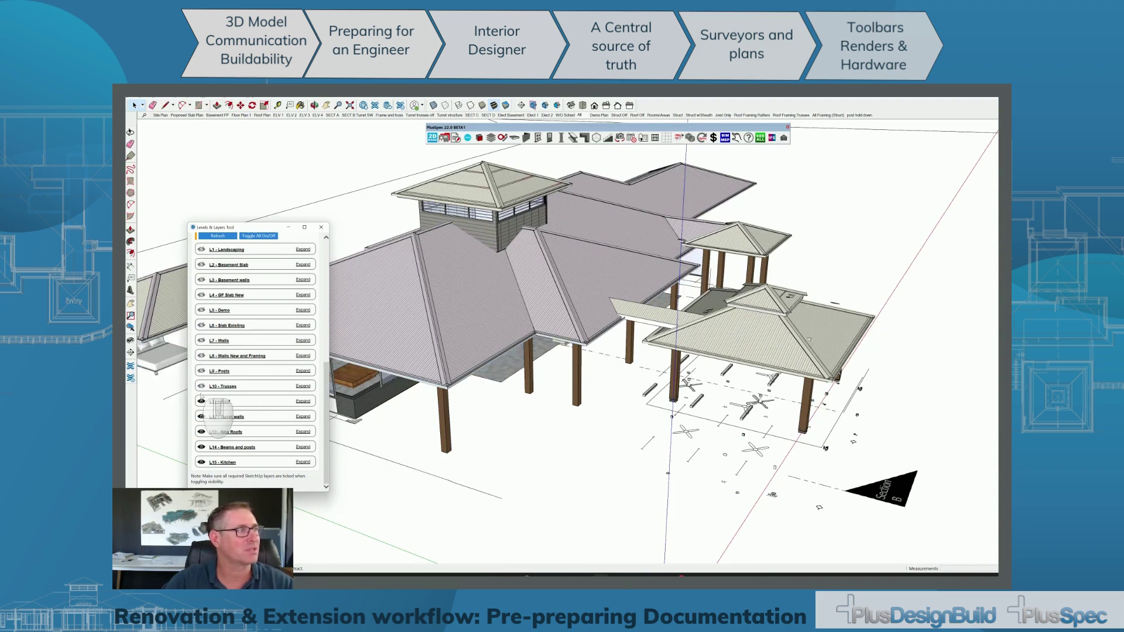
{"action": "left_click", "coordinate": [202, 402]}
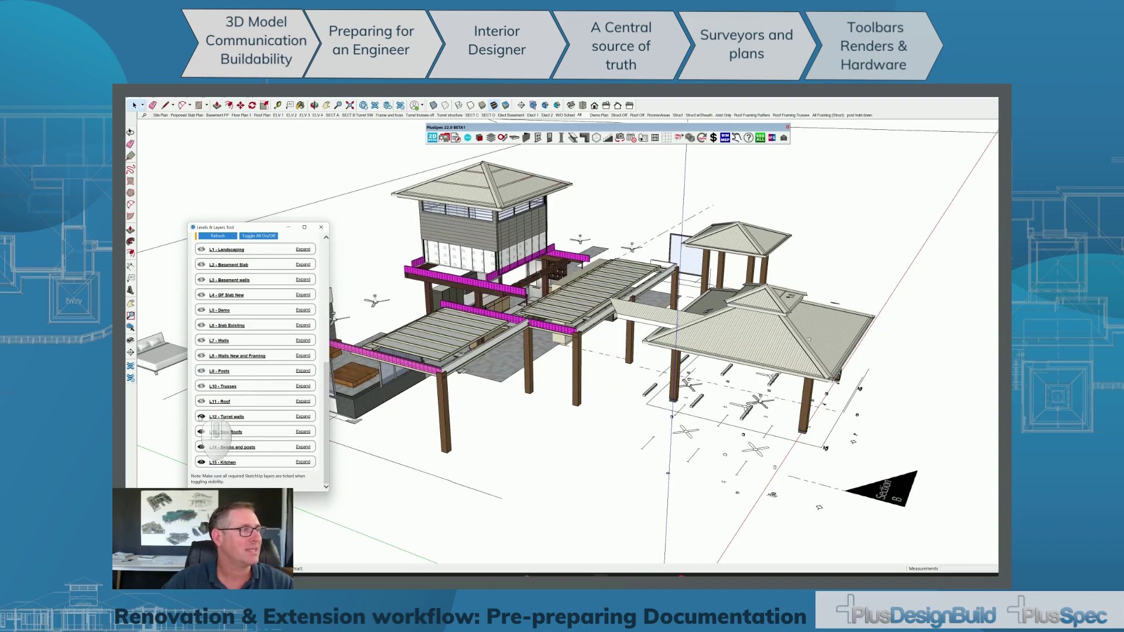
{"action": "left_click", "coordinate": [202, 417]}
{"action": "left_click", "coordinate": [202, 432]}
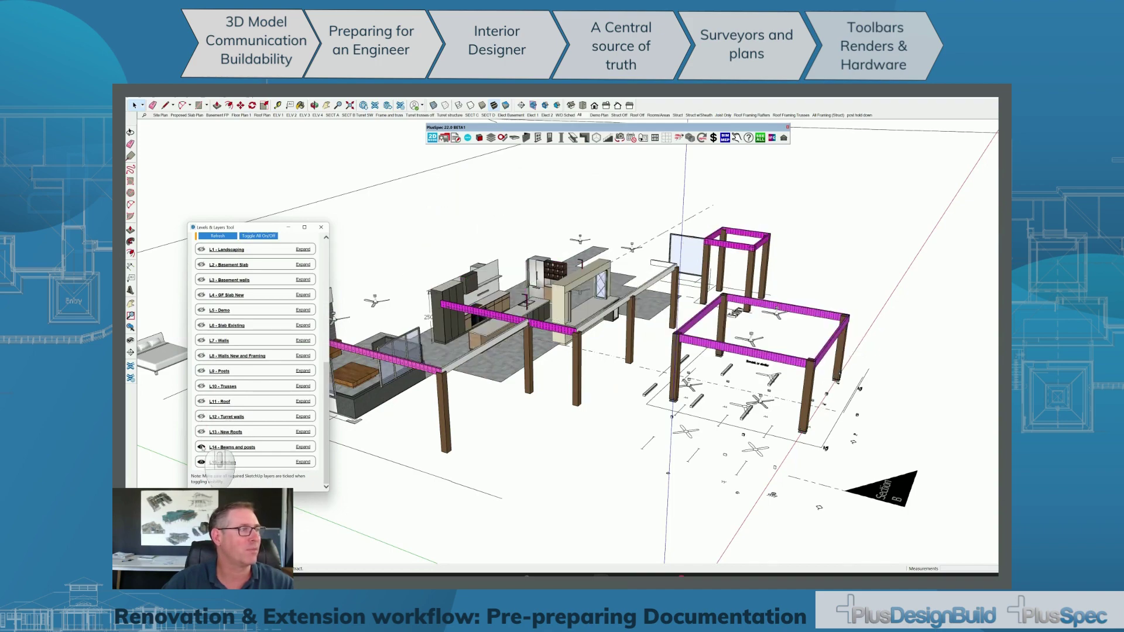
{"action": "left_click", "coordinate": [202, 447]}
{"action": "scroll", "coordinate": [481, 319], "scroll_direction": "up", "scroll_amount": 10}
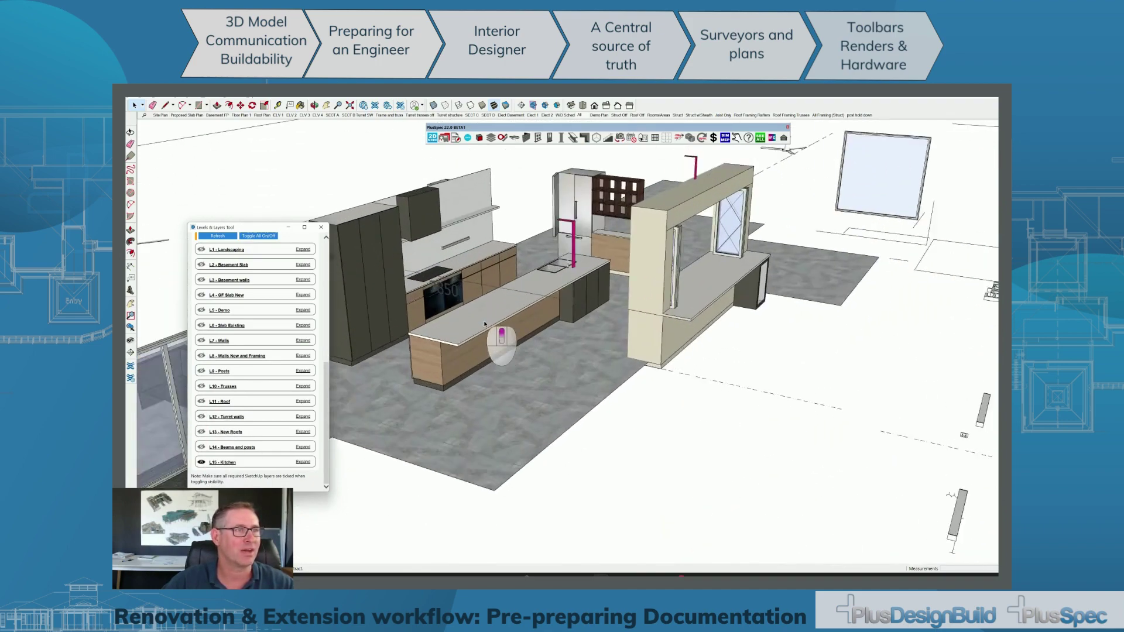
{"action": "middle_click_drag", "start_coordinate": [480, 320], "coordinate": [501, 358]}
{"action": "key", "text": "alt+Tab"}
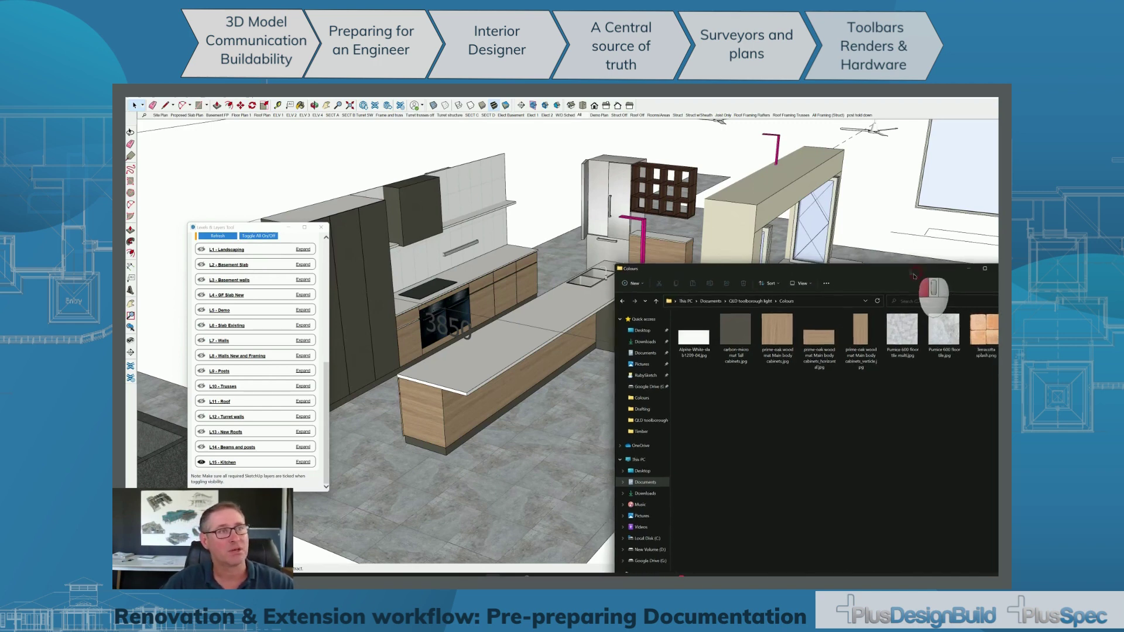
{"action": "left_click_drag", "start_coordinate": [920, 273], "coordinate": [854, 380]}
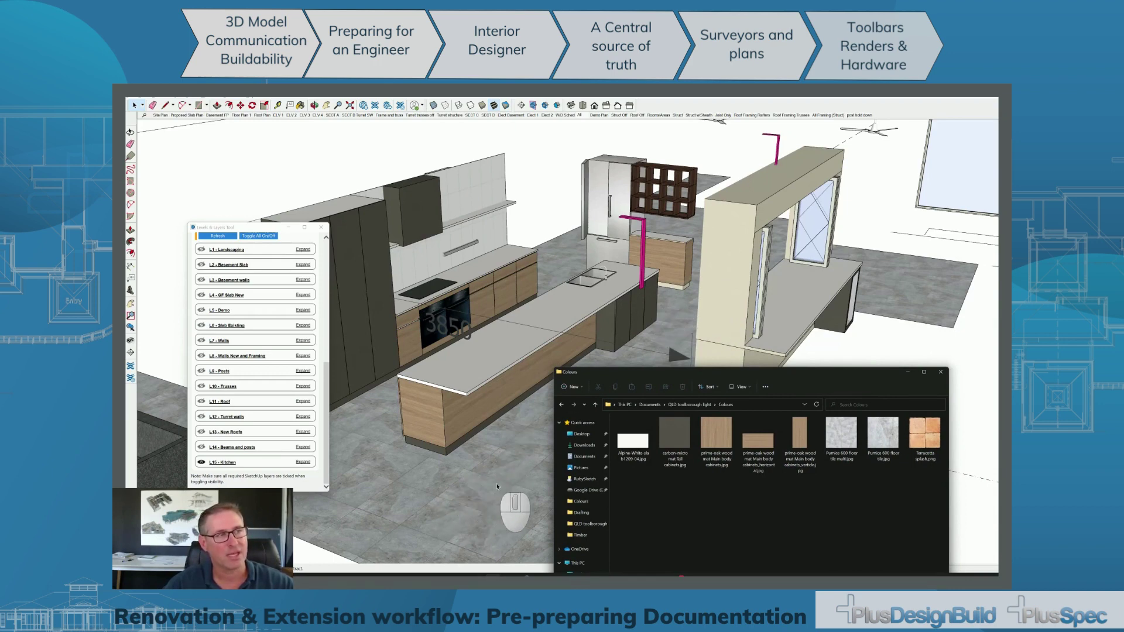
{"action": "scroll", "coordinate": [450, 436], "scroll_direction": "up", "scroll_amount": 5}
{"action": "middle_click_drag", "start_coordinate": [446, 432], "coordinate": [493, 357]}
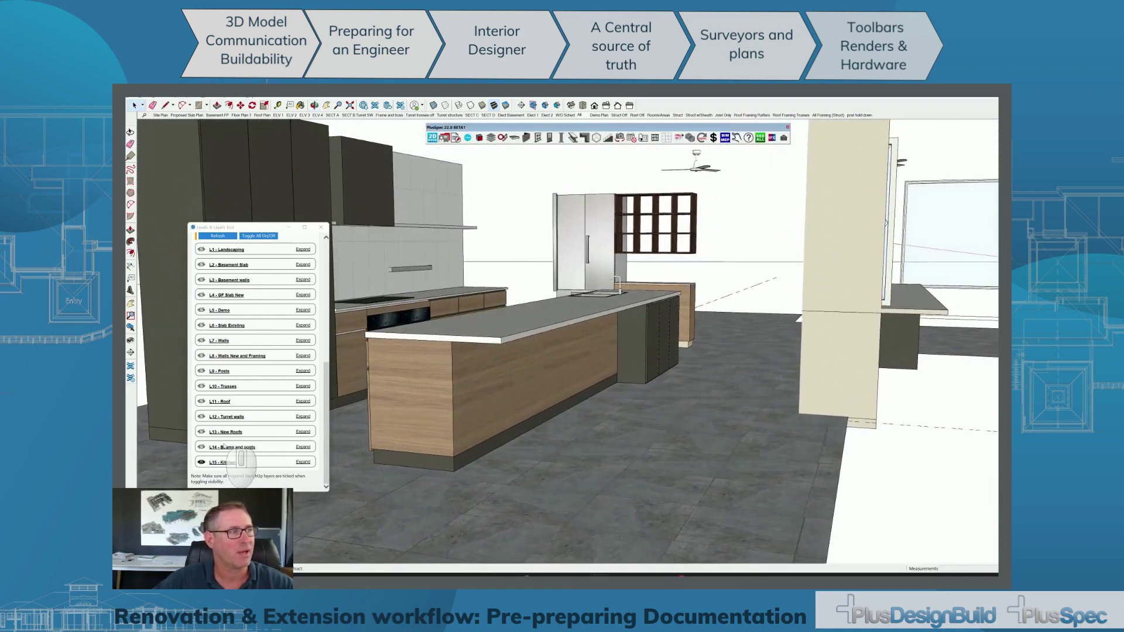
Turn layers L1 Landscaping through L8 Walls New and Framing back on.
{"action": "scroll", "coordinate": [211, 404], "scroll_direction": "up", "scroll_amount": 4}
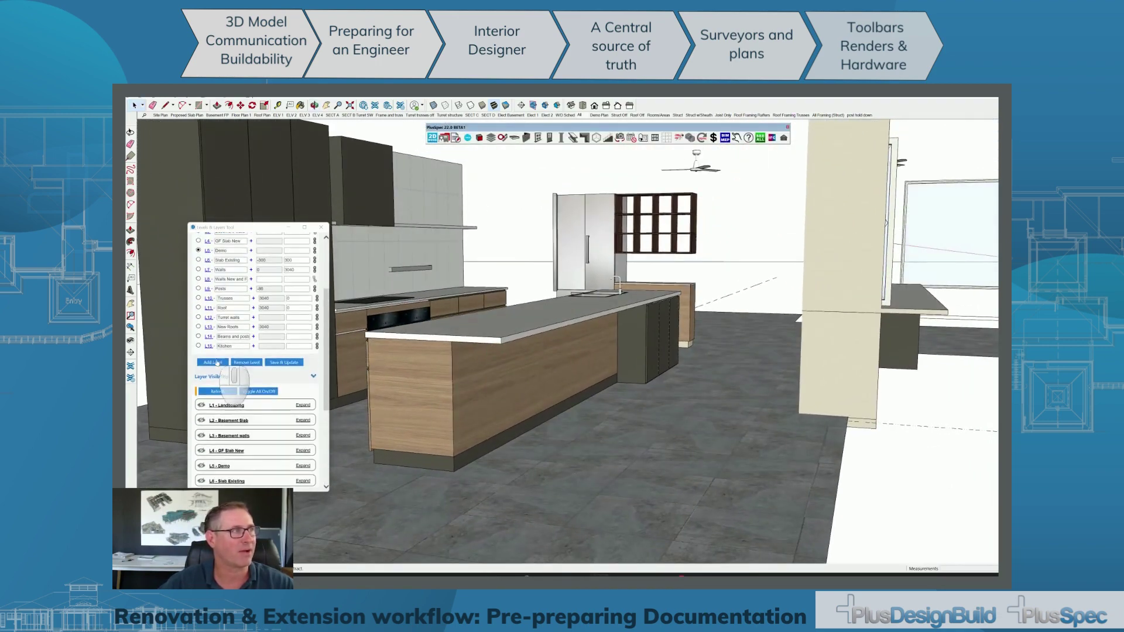
{"action": "left_click", "coordinate": [201, 366]}
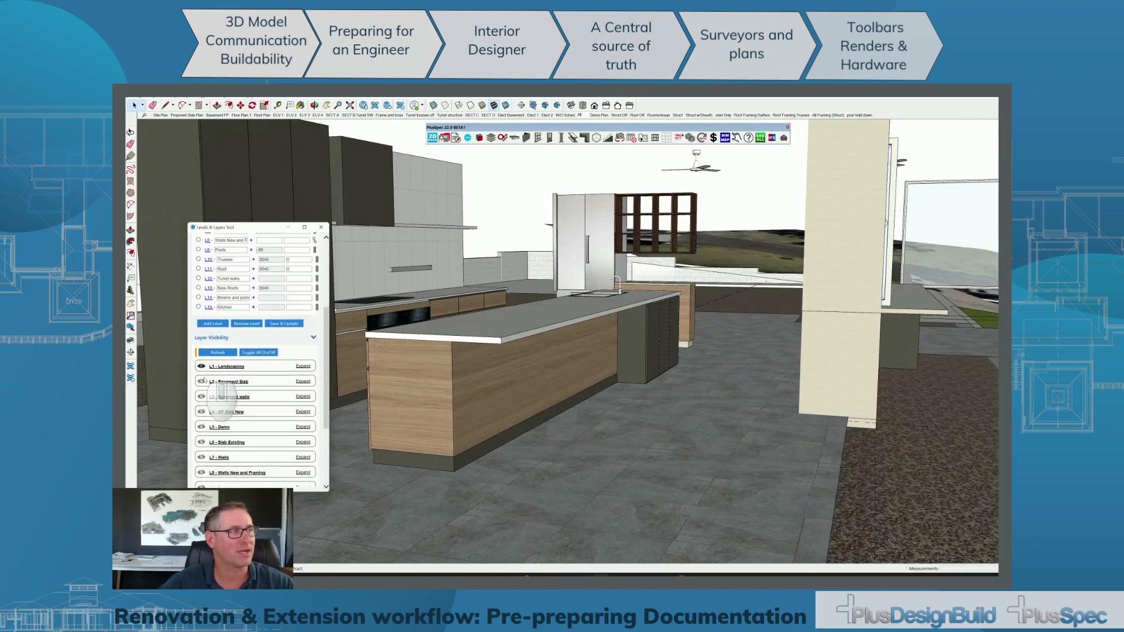
{"action": "left_click", "coordinate": [201, 382]}
{"action": "left_click", "coordinate": [201, 397]}
{"action": "left_click", "coordinate": [201, 412]}
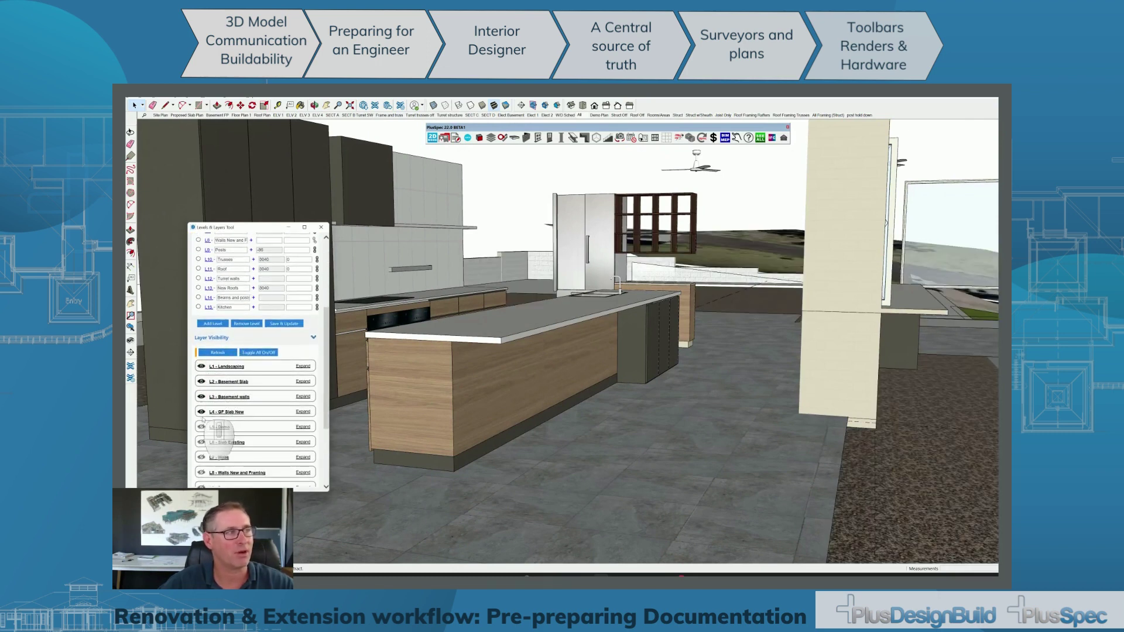
{"action": "left_click", "coordinate": [201, 427]}
{"action": "left_click", "coordinate": [201, 443]}
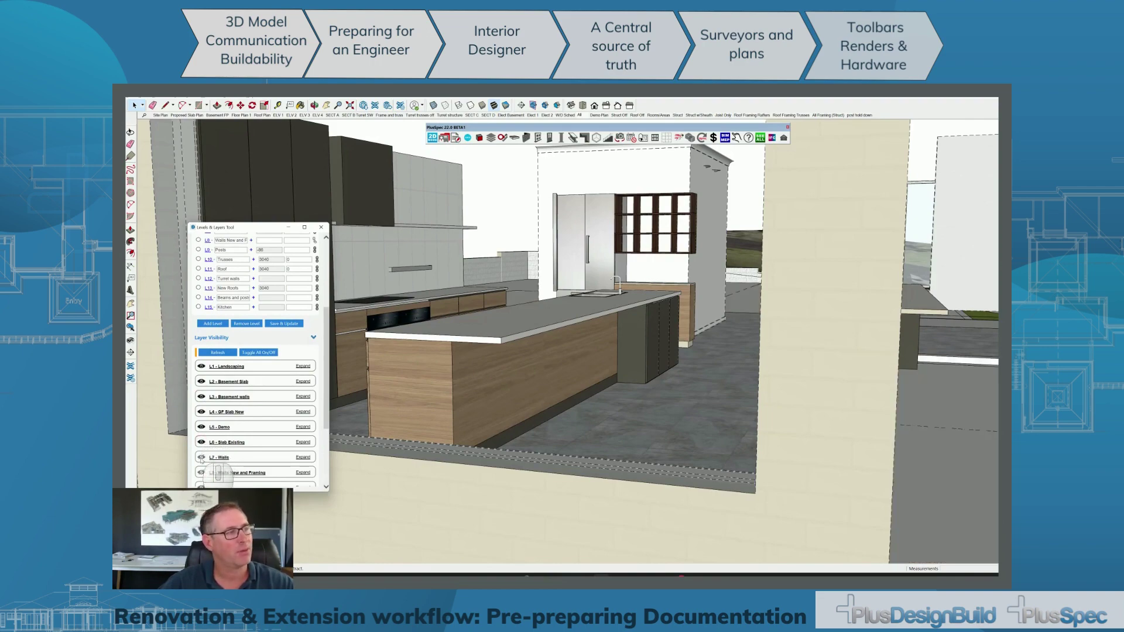
{"action": "left_click", "coordinate": [201, 457]}
{"action": "left_click", "coordinate": [202, 473]}
Turn layers L9 Posts through L14 Beams and posts back on.
{"action": "scroll", "coordinate": [493, 410], "scroll_direction": "down", "scroll_amount": 10}
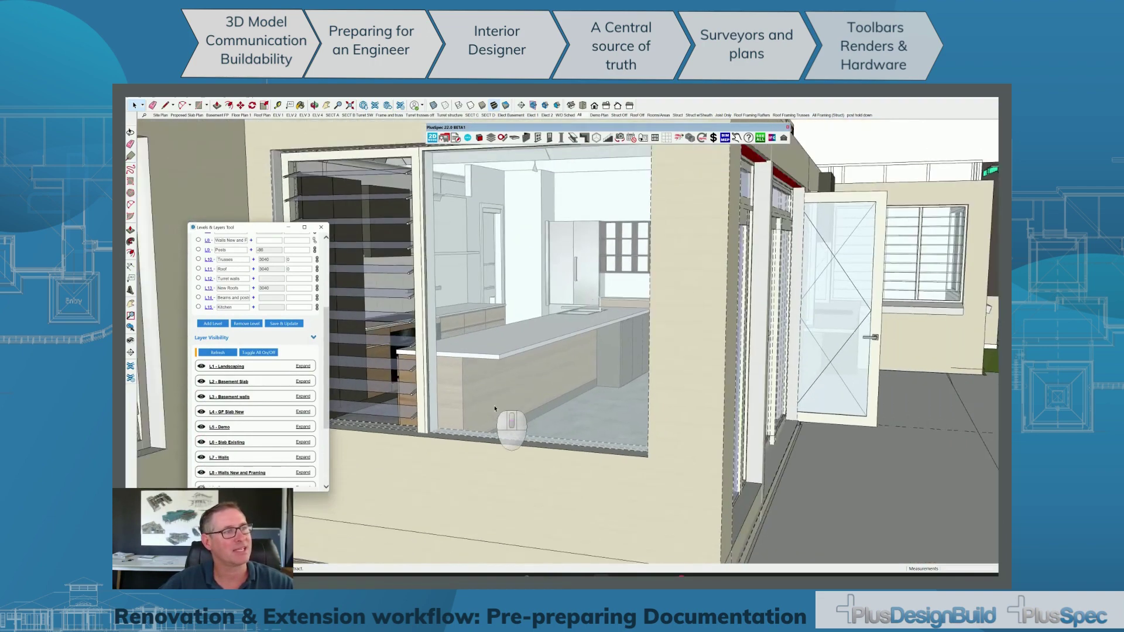
{"action": "scroll", "coordinate": [493, 414], "scroll_direction": "down", "scroll_amount": 2}
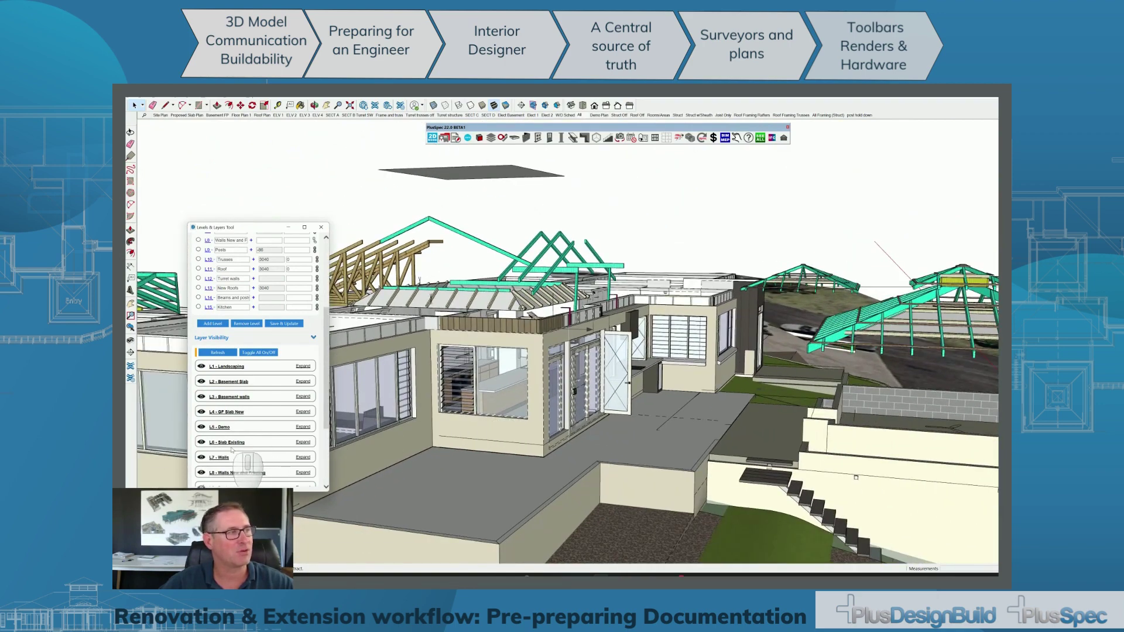
{"action": "scroll", "coordinate": [257, 463], "scroll_direction": "down", "scroll_amount": 4}
{"action": "left_click", "coordinate": [201, 371]}
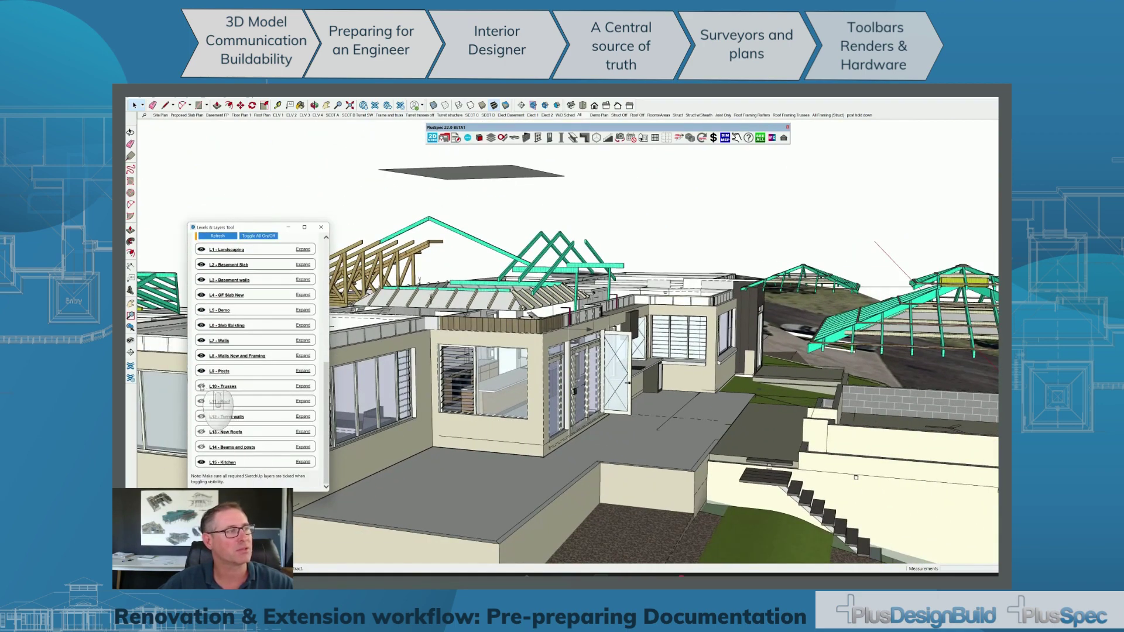
{"action": "left_click", "coordinate": [200, 386]}
{"action": "left_click", "coordinate": [201, 401]}
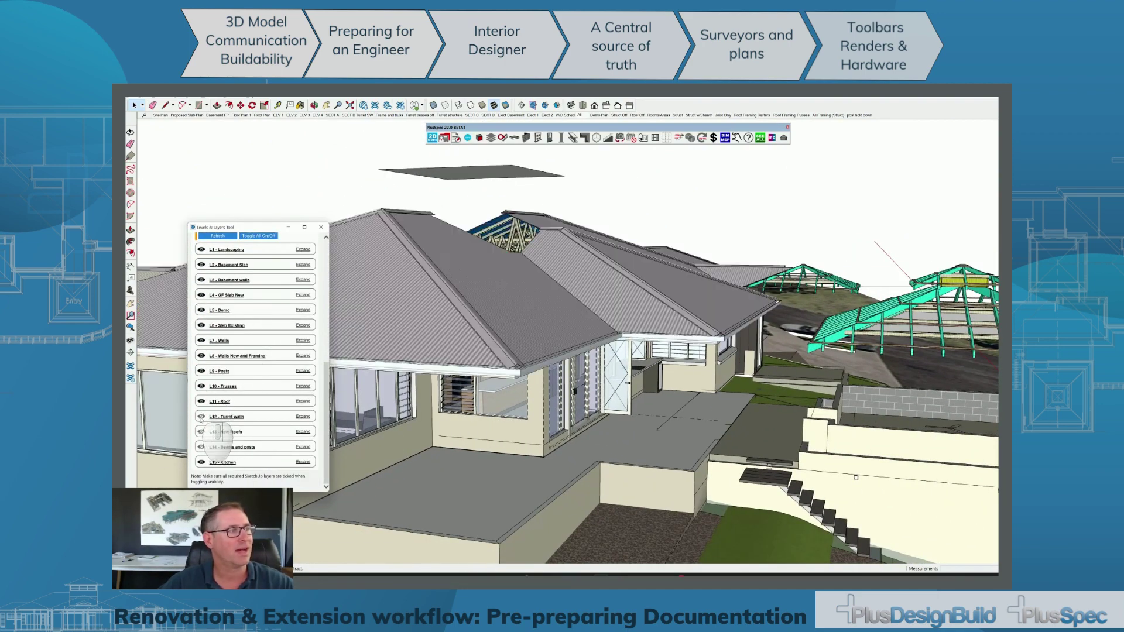
{"action": "left_click", "coordinate": [201, 417]}
{"action": "left_click", "coordinate": [201, 432]}
{"action": "left_click", "coordinate": [201, 447]}
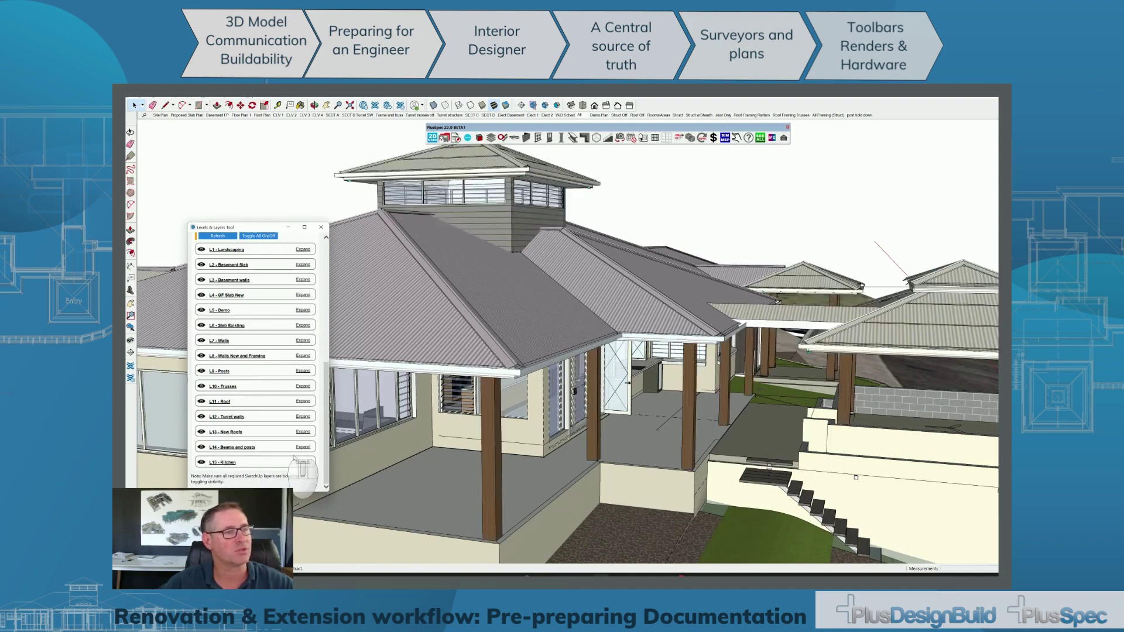
{"action": "middle_click_drag", "start_coordinate": [611, 488], "coordinate": [601, 479]}
Switch to the untitled model and inspect the tiled floor shape.
{"action": "mouse_move", "coordinate": [603, 574]}
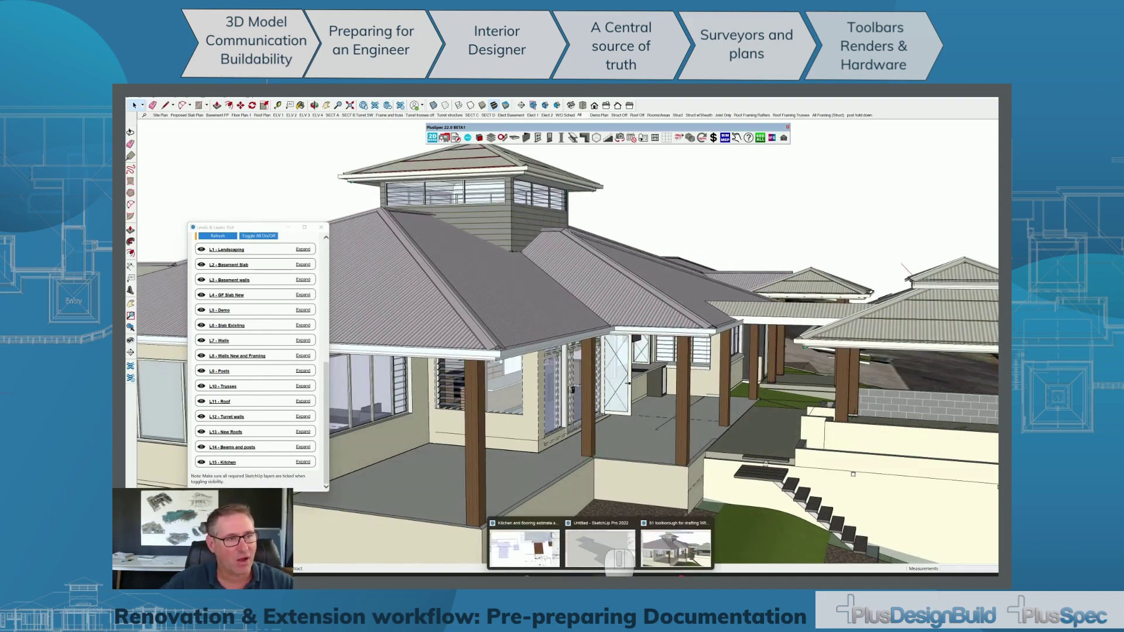
{"action": "left_click", "coordinate": [600, 548]}
{"action": "scroll", "coordinate": [588, 425], "scroll_direction": "down", "scroll_amount": 5}
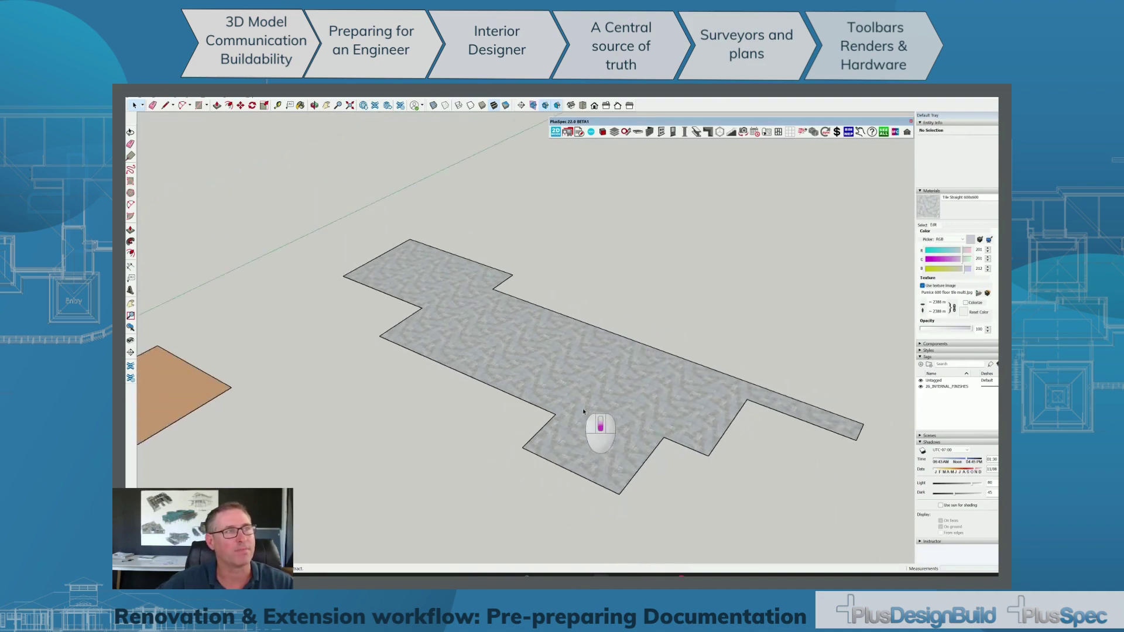
{"action": "mouse_move", "coordinate": [583, 411]}
{"action": "middle_mouse_down"}
{"action": "mouse_move", "coordinate": [656, 453]}
{"action": "mouse_move", "coordinate": [597, 386]}
{"action": "mouse_move", "coordinate": [648, 359]}
{"action": "mouse_move", "coordinate": [607, 381]}
{"action": "middle_mouse_up"}
{"action": "scroll", "coordinate": [598, 388], "scroll_direction": "up", "scroll_amount": 3}
{"action": "scroll", "coordinate": [599, 388], "scroll_direction": "up", "scroll_amount": 5}
{"action": "scroll", "coordinate": [603, 385], "scroll_direction": "down", "scroll_amount": 8}
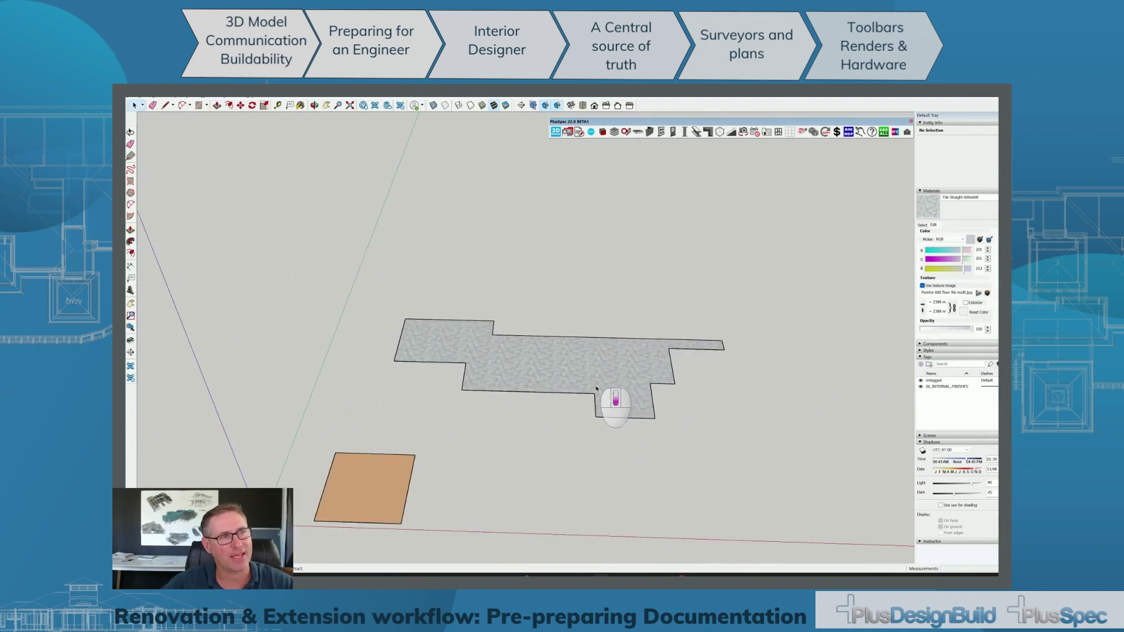
Delete the tiled floor group from the untitled model and return to the house model.
{"action": "key", "text": "alt+Tab"}
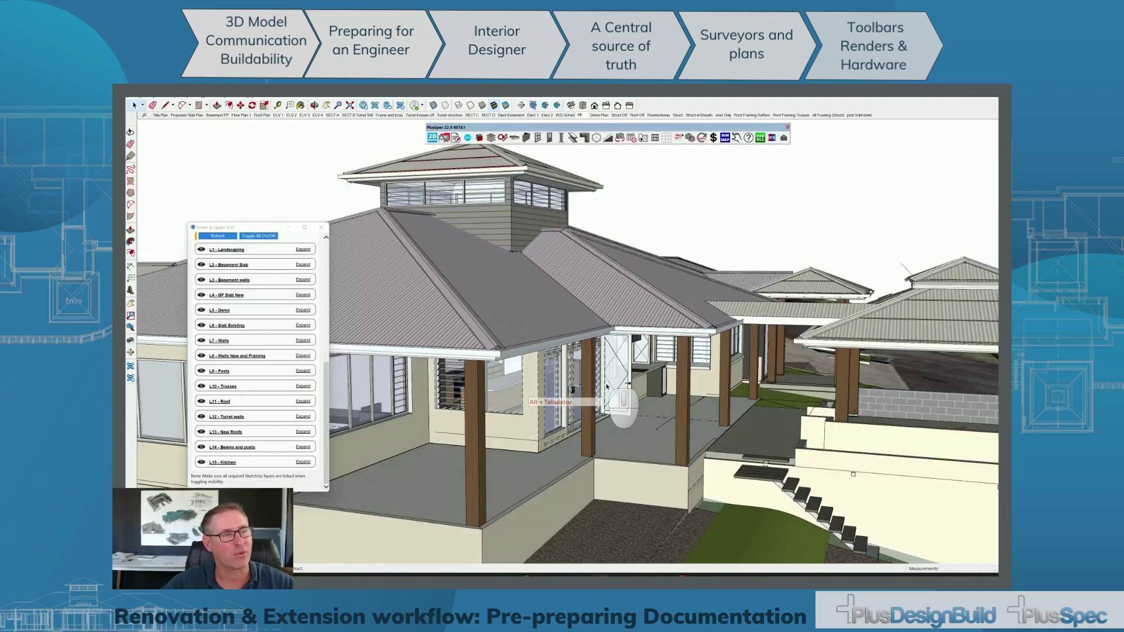
{"action": "middle_click_drag", "start_coordinate": [606, 386], "coordinate": [602, 388]}
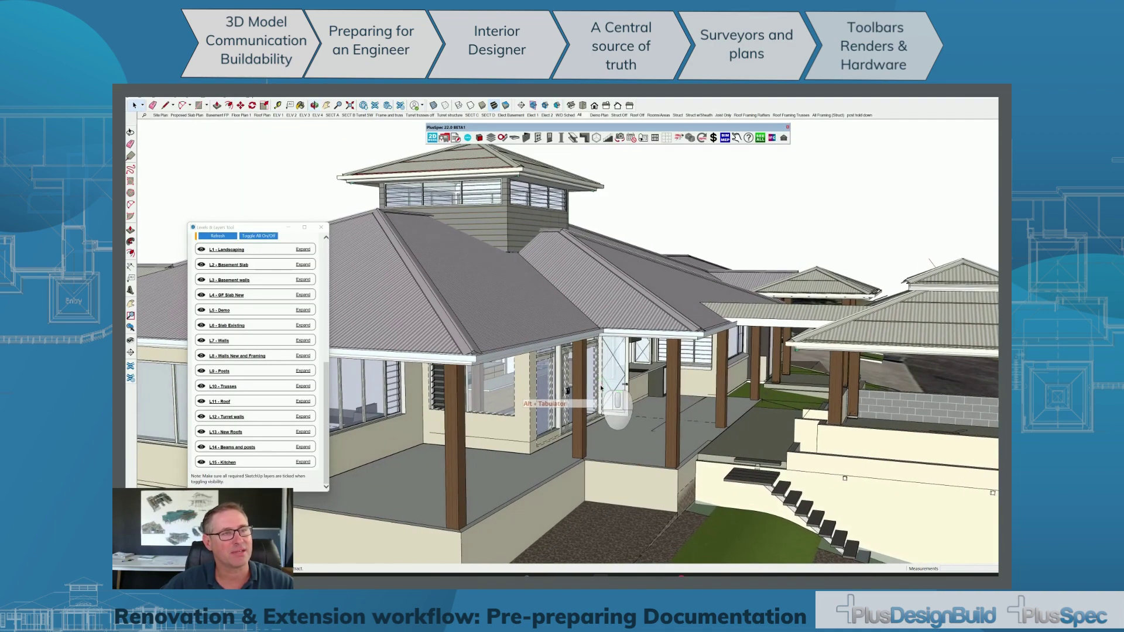
{"action": "key", "text": "alt+Tab"}
{"action": "left_click", "coordinate": [603, 386]}
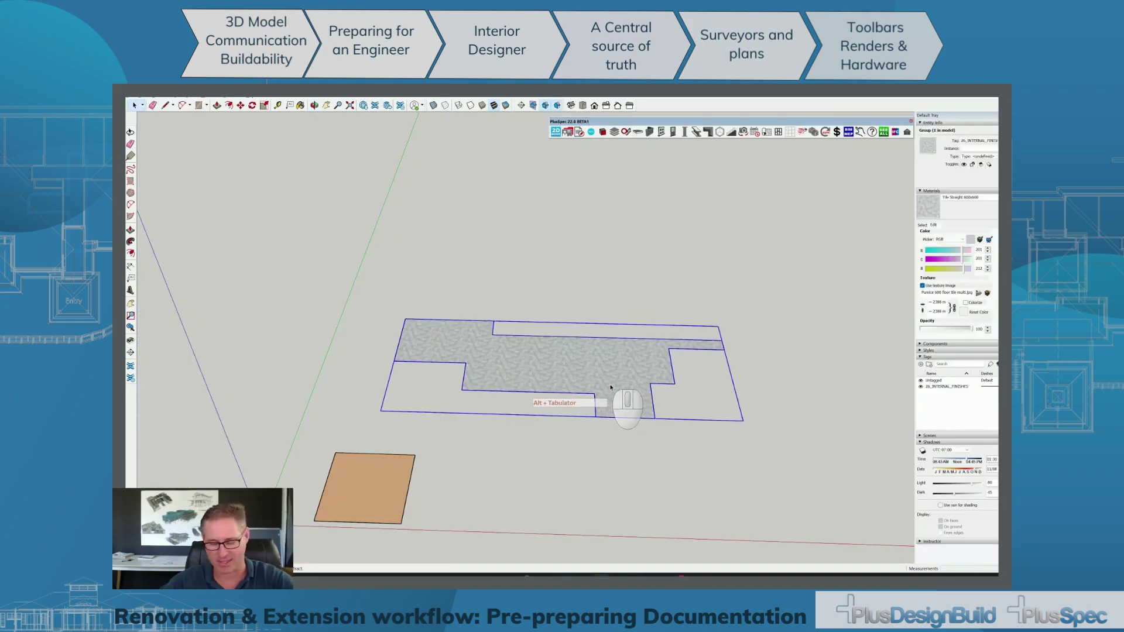
{"action": "key", "text": "Delete"}
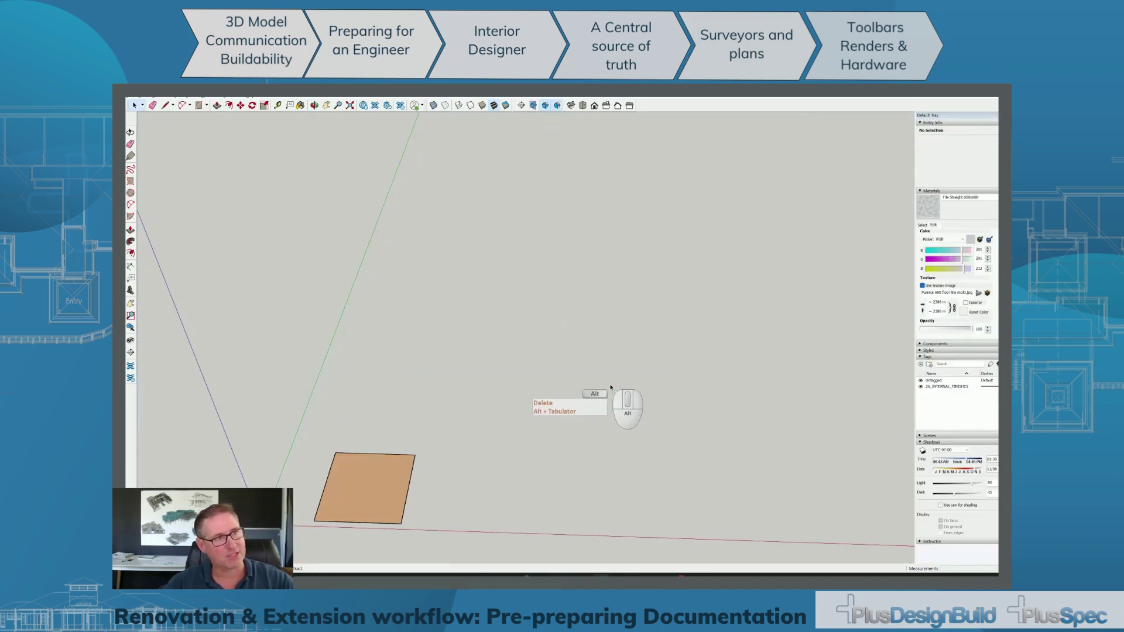
{"action": "key", "text": "alt+Tab"}
{"action": "scroll", "coordinate": [604, 391], "scroll_direction": "up", "scroll_amount": 8}
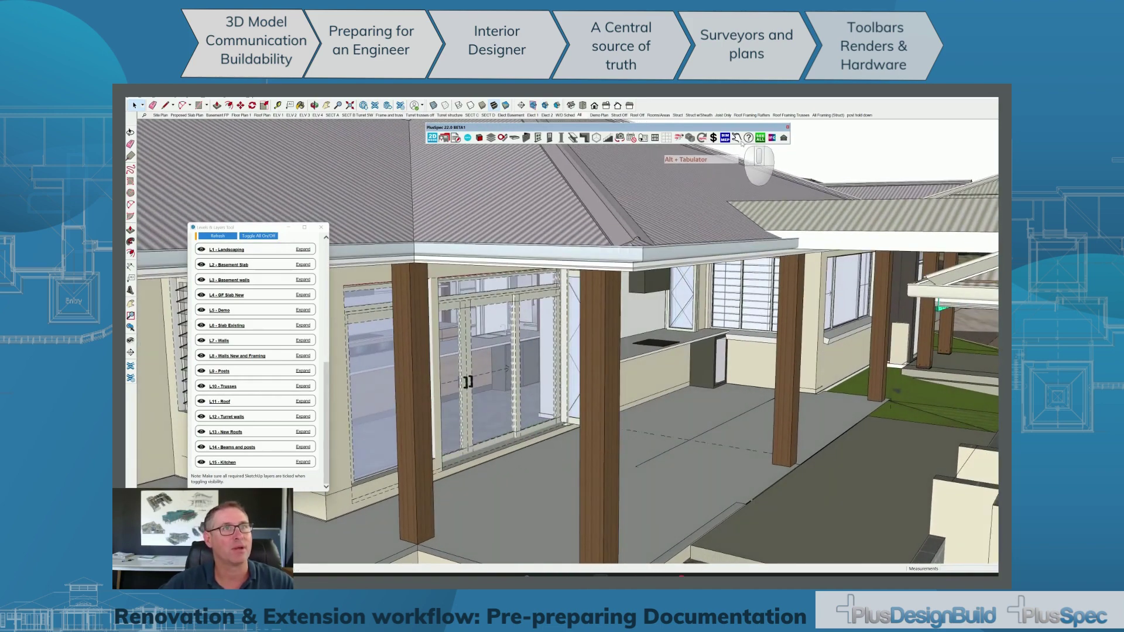
Paste the copied kitchen floor into the other model with Edit > Paste in Place.
{"action": "scroll", "coordinate": [479, 420], "scroll_direction": "up", "scroll_amount": 5}
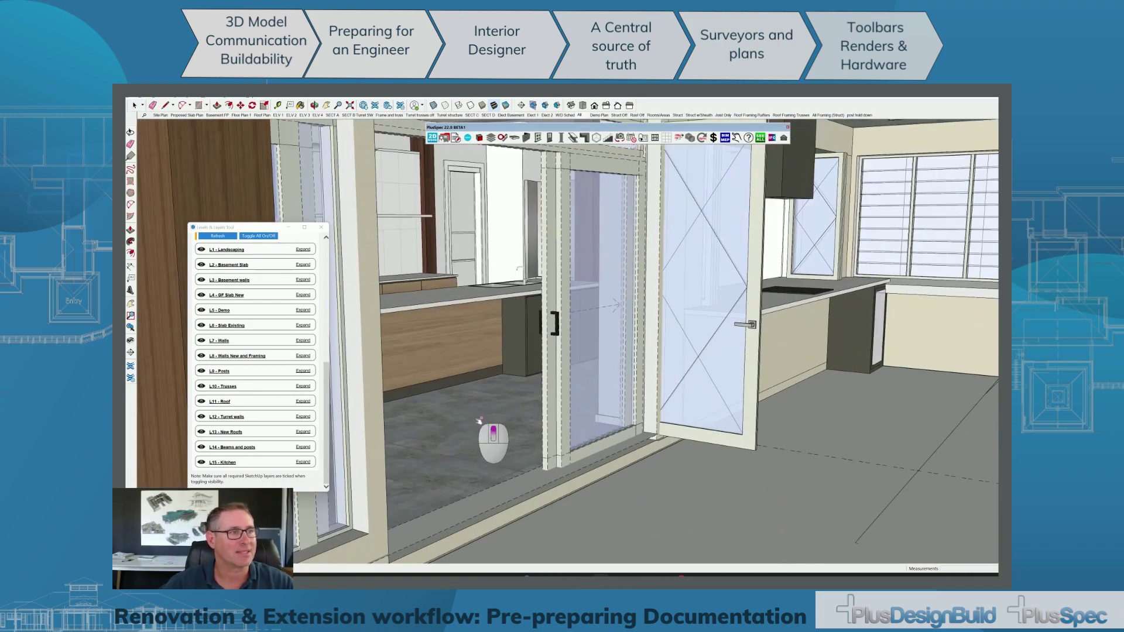
{"action": "key", "text": "space"}
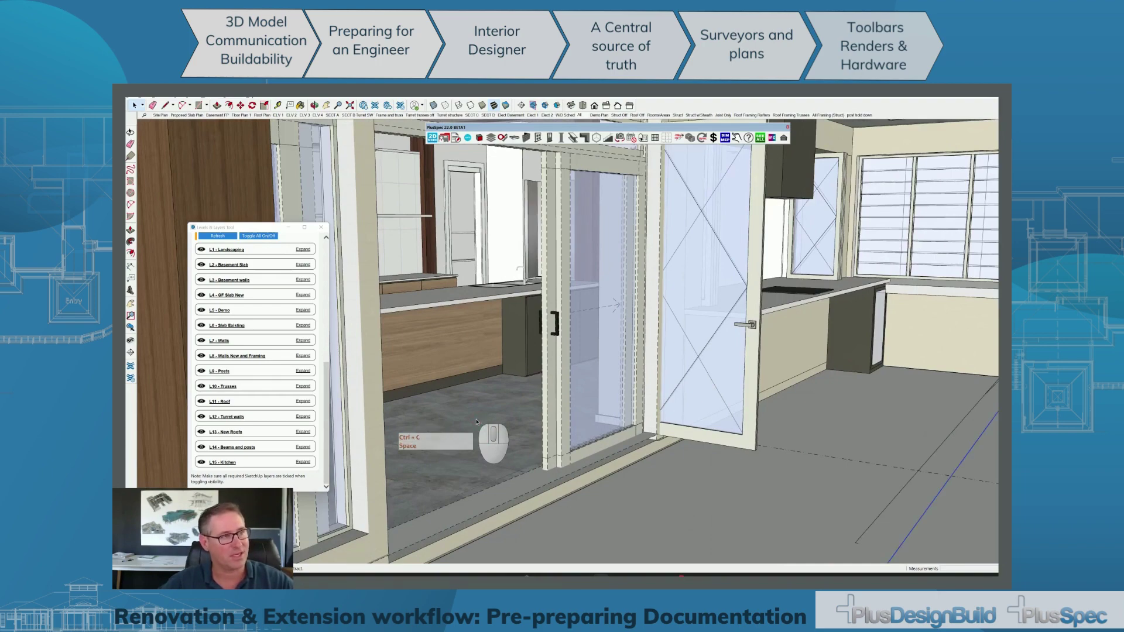
{"action": "key", "text": "alt+Tab"}
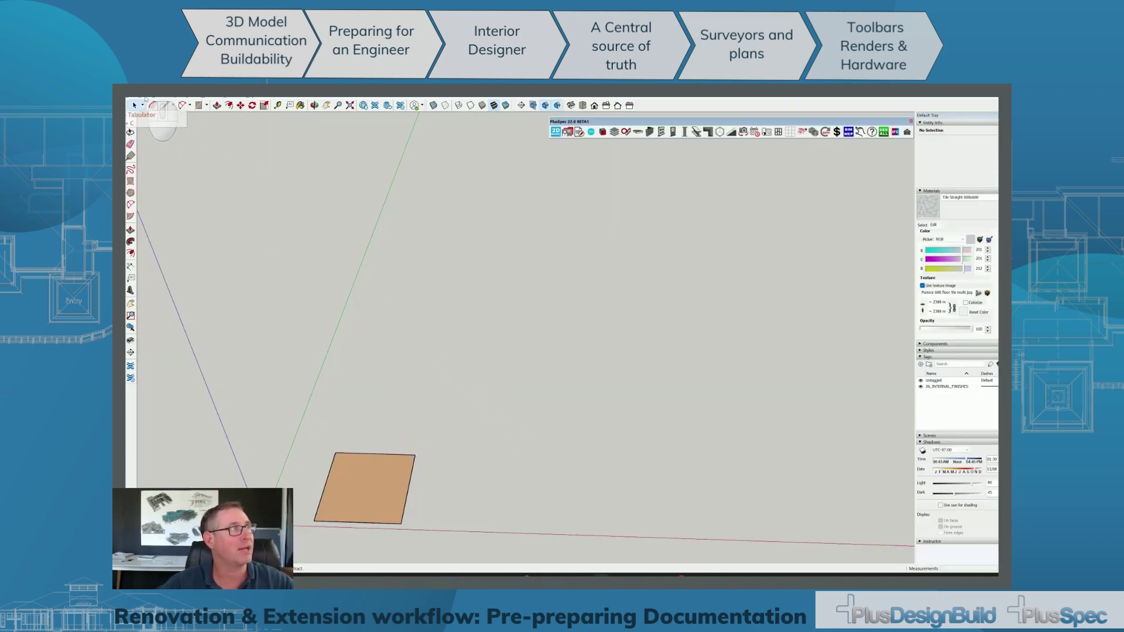
{"action": "left_click", "coordinate": [146, 98]}
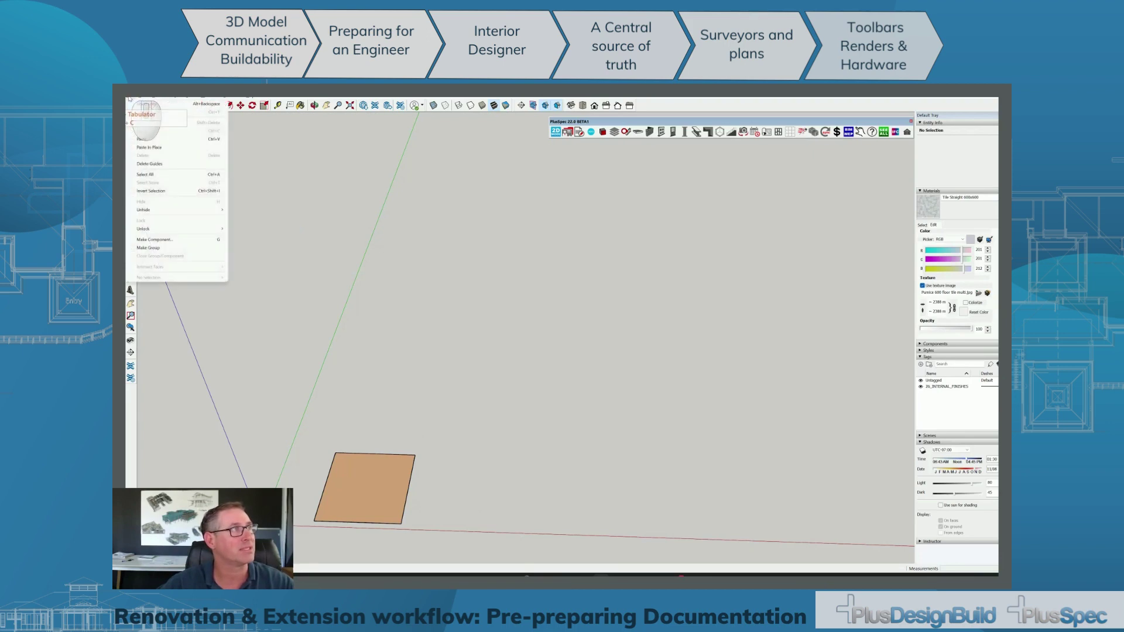
{"action": "left_click", "coordinate": [155, 147]}
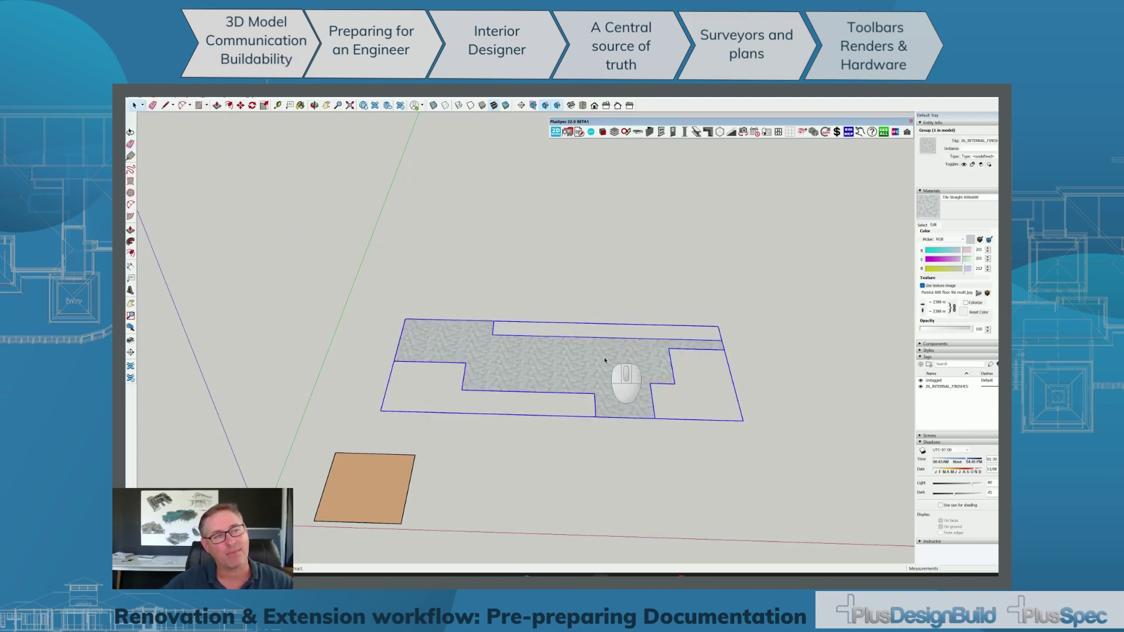
Tint the floor material pale green, turn off its texture image, and browse for a new image.
{"action": "scroll", "coordinate": [602, 370], "scroll_direction": "up", "scroll_amount": 6}
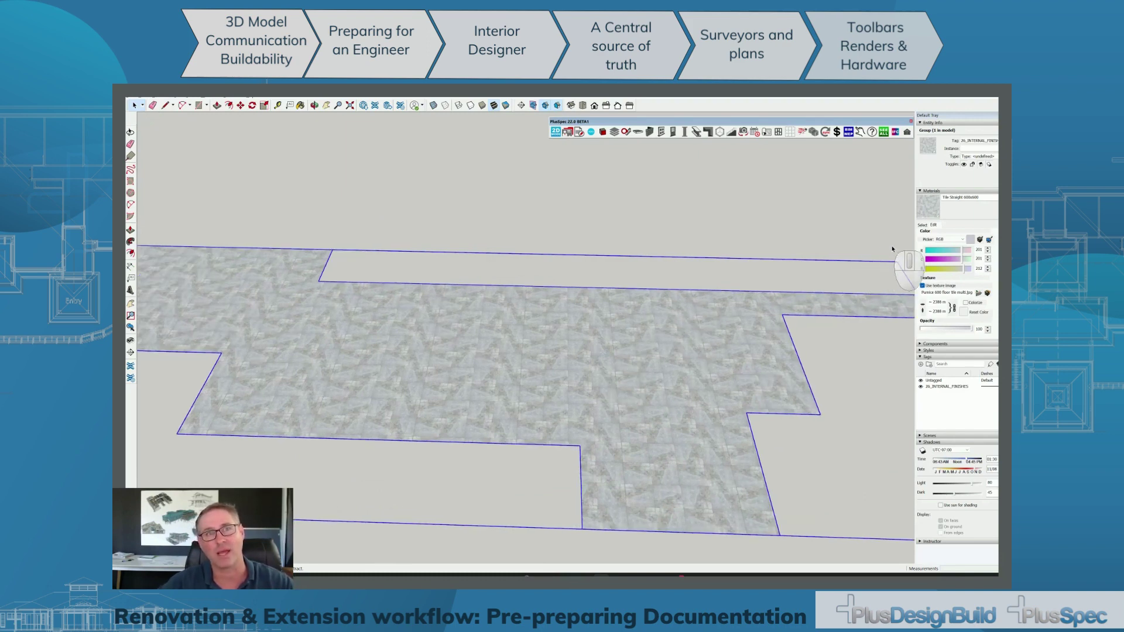
{"action": "left_click", "coordinate": [922, 225]}
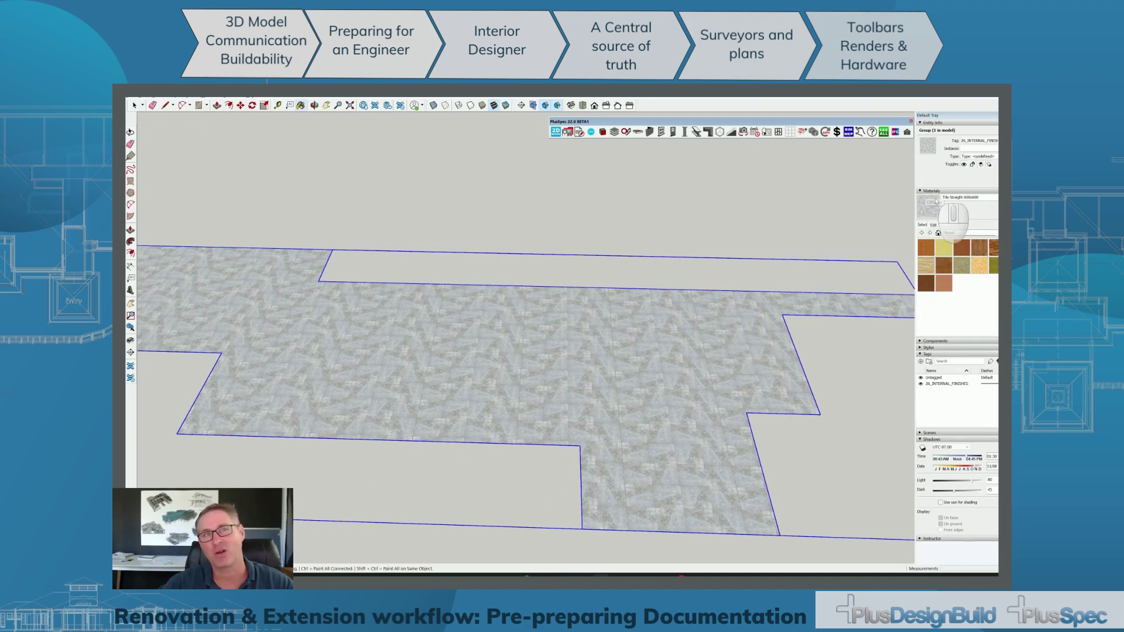
{"action": "left_click", "coordinate": [933, 225]}
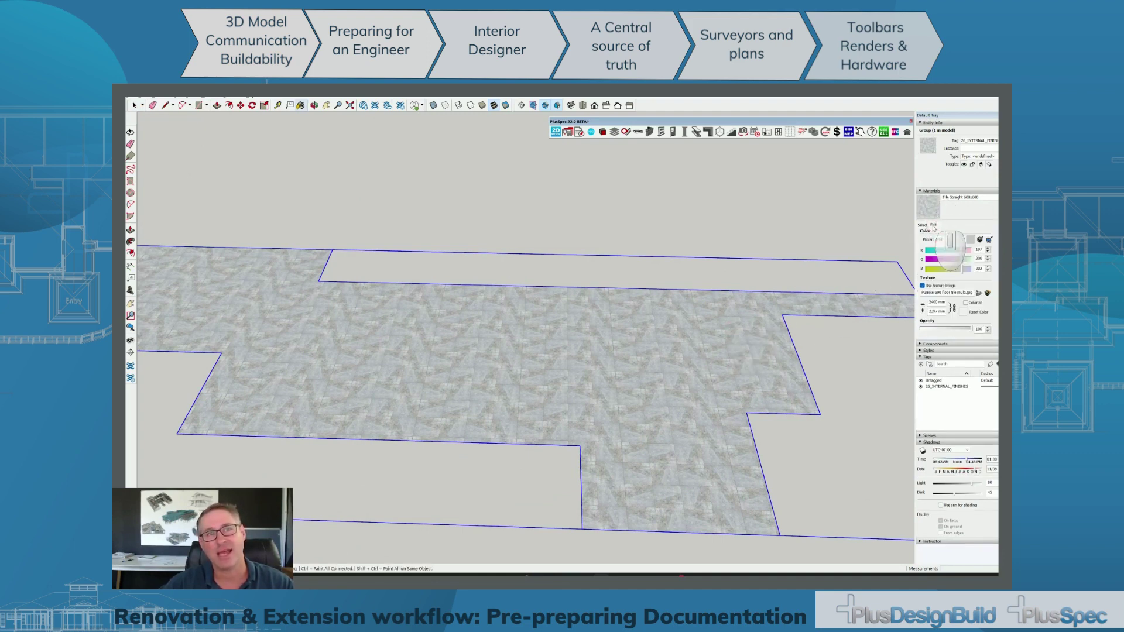
{"action": "mouse_move", "coordinate": [961, 261]}
{"action": "left_mouse_down"}
{"action": "mouse_move", "coordinate": [936, 262]}
{"action": "mouse_move", "coordinate": [966, 263]}
{"action": "left_mouse_up"}
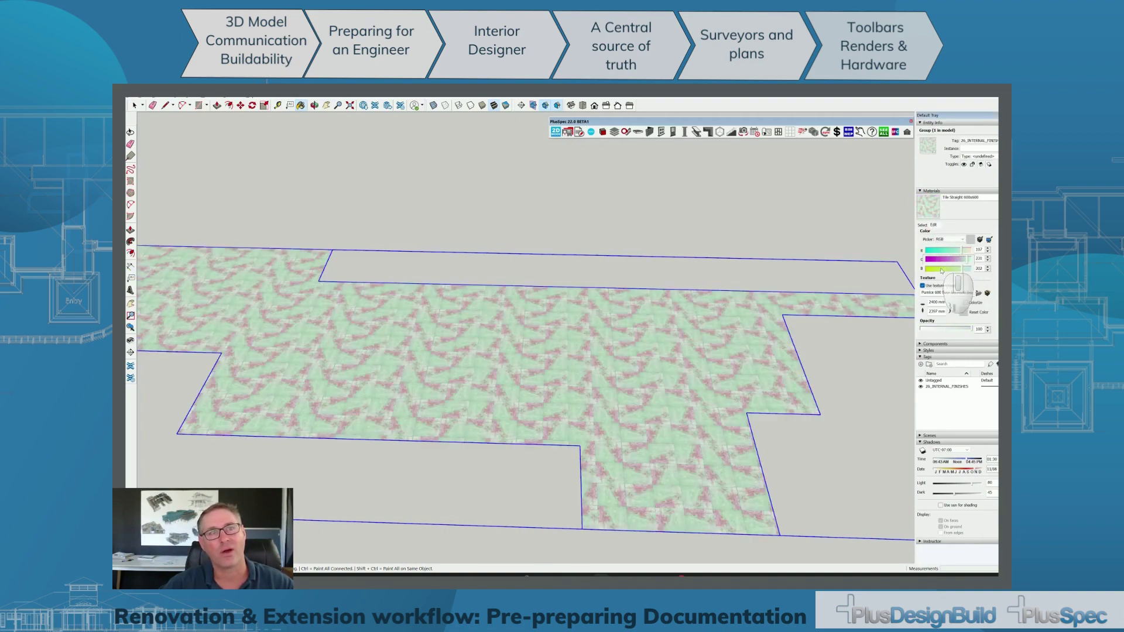
{"action": "left_click", "coordinate": [922, 285]}
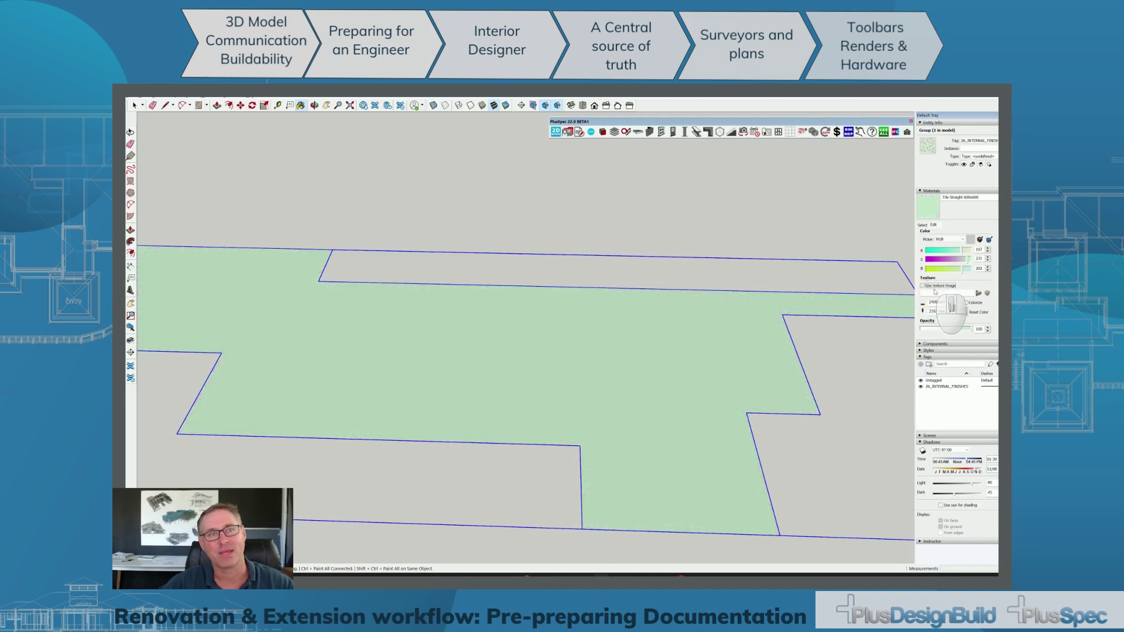
{"action": "left_click", "coordinate": [979, 293]}
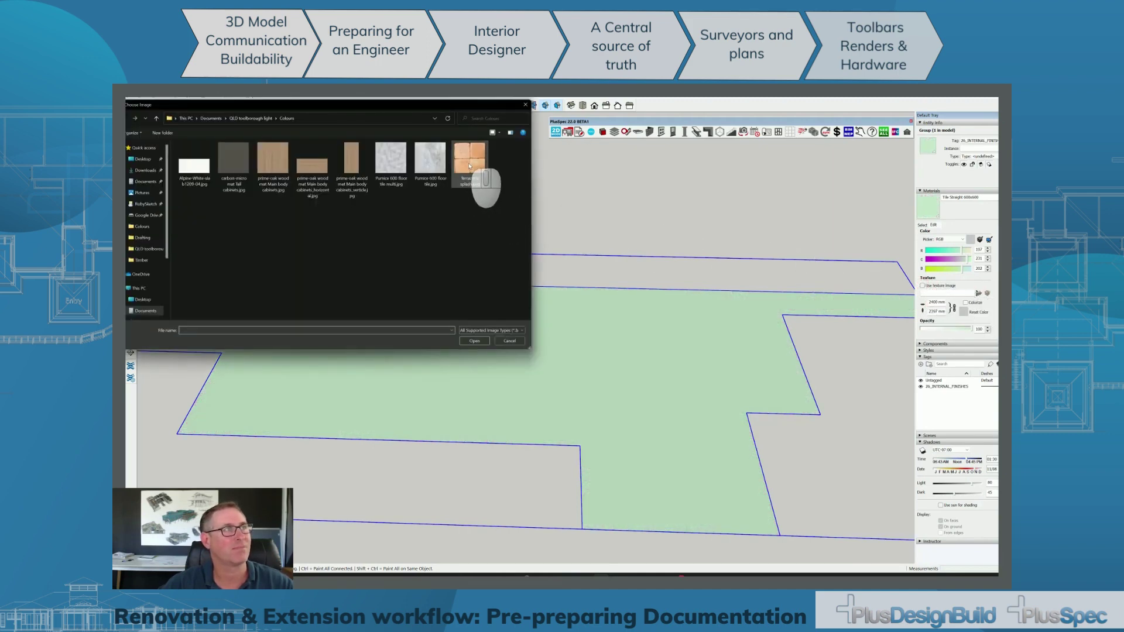
Load Pumice 600 floor tile multi.jpg as the floor material's texture.
{"action": "left_click", "coordinate": [390, 159]}
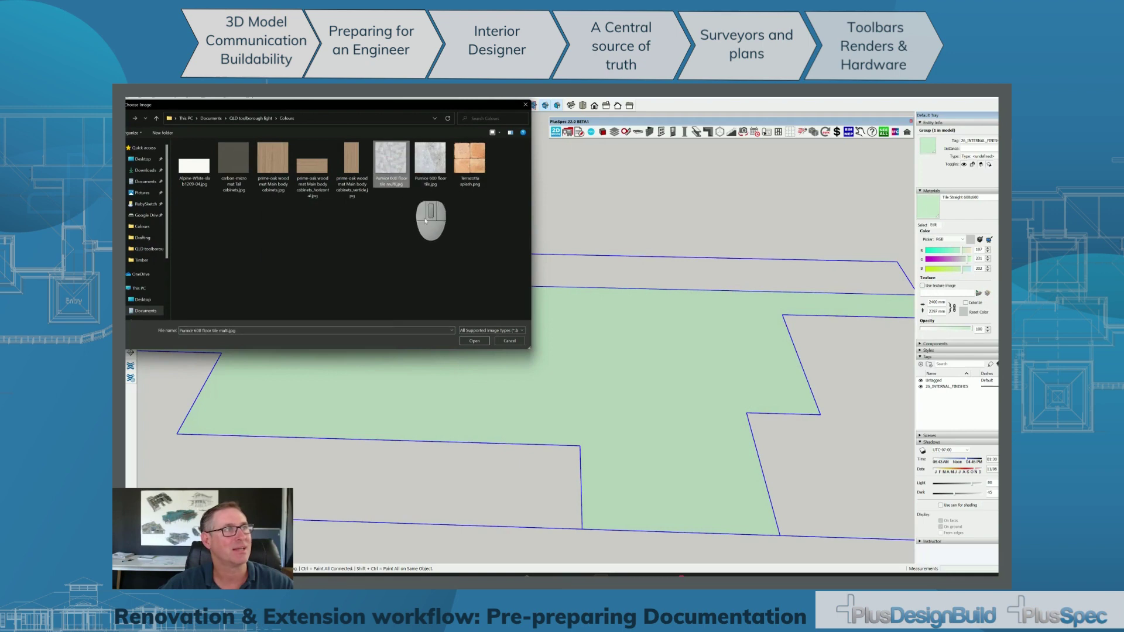
{"action": "left_click", "coordinate": [472, 340]}
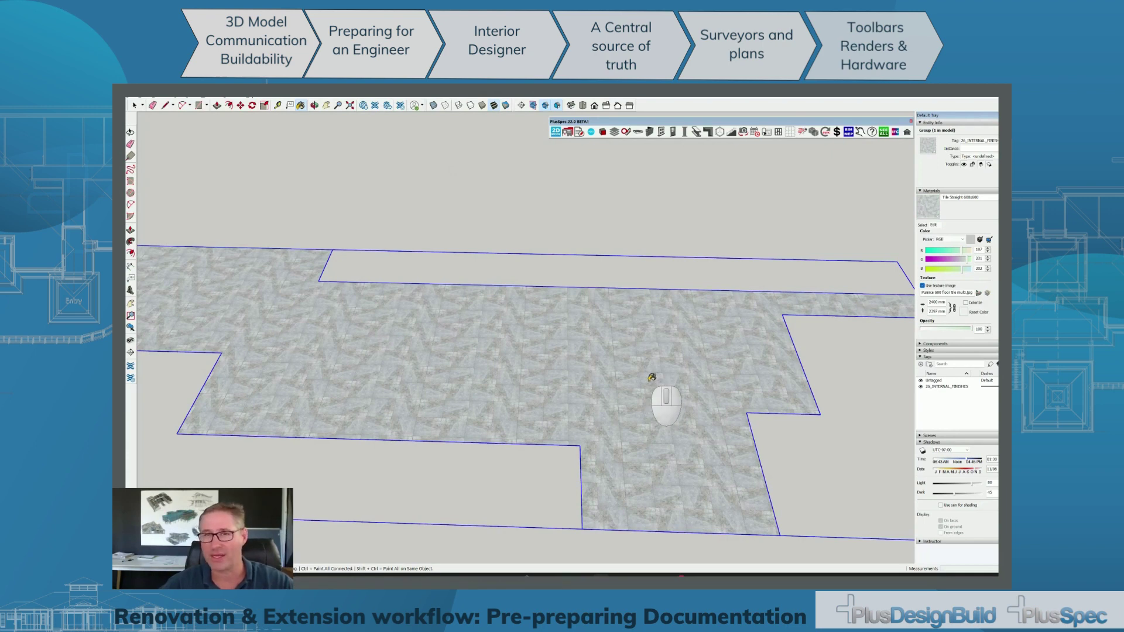
{"action": "scroll", "coordinate": [652, 378], "scroll_direction": "down", "scroll_amount": 5}
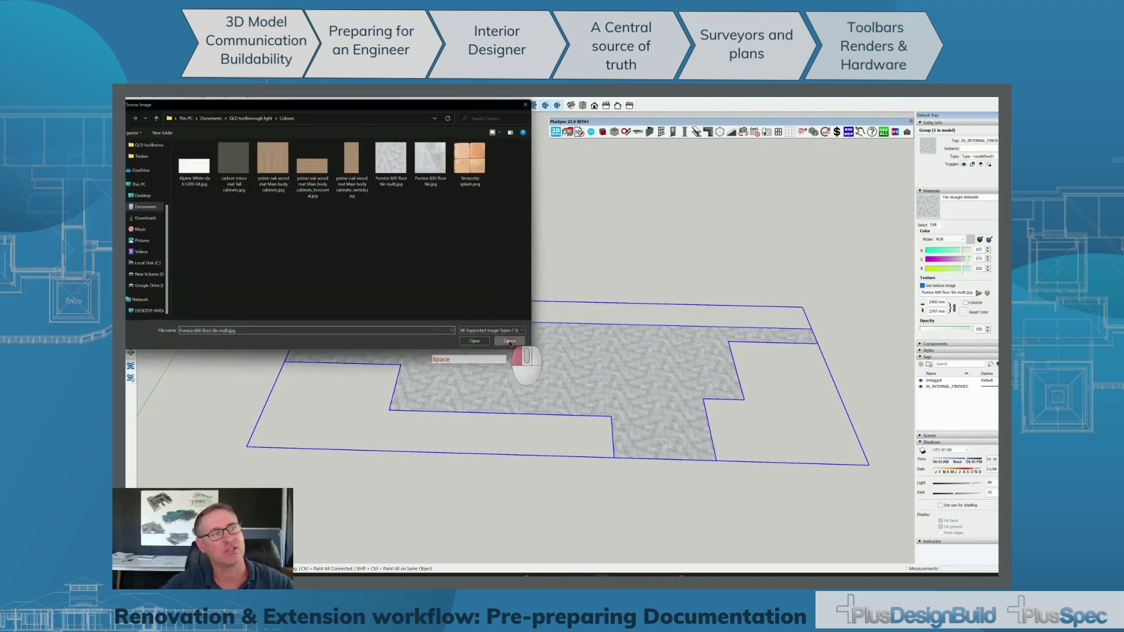
{"action": "left_click", "coordinate": [510, 341]}
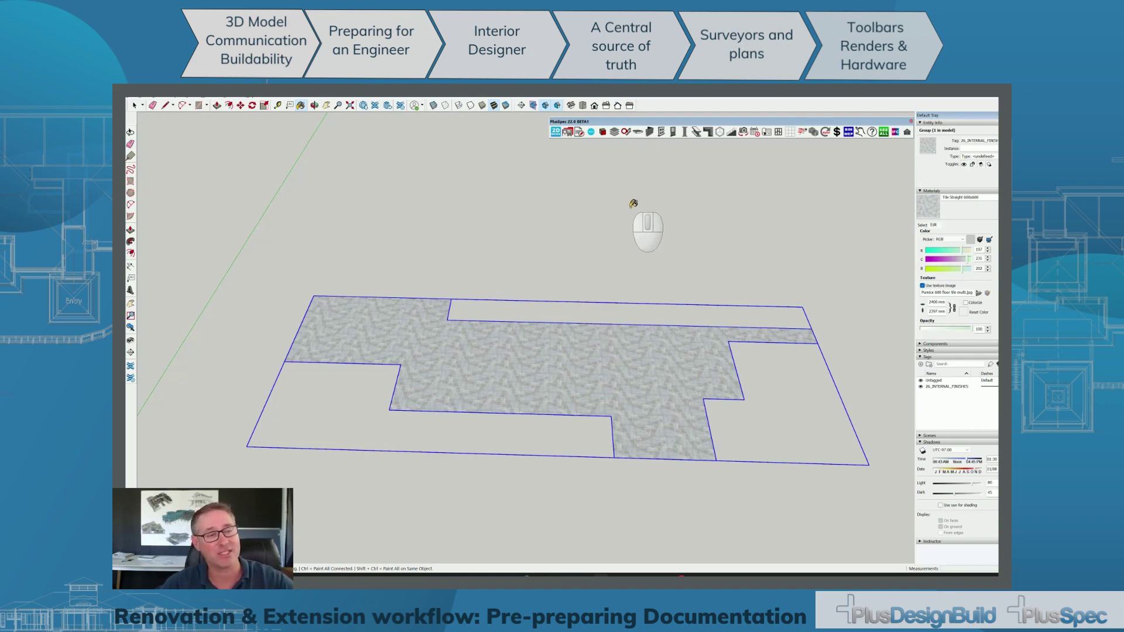
{"action": "scroll", "coordinate": [602, 388], "scroll_direction": "down", "scroll_amount": 3}
{"action": "scroll", "coordinate": [602, 389], "scroll_direction": "down", "scroll_amount": 2}
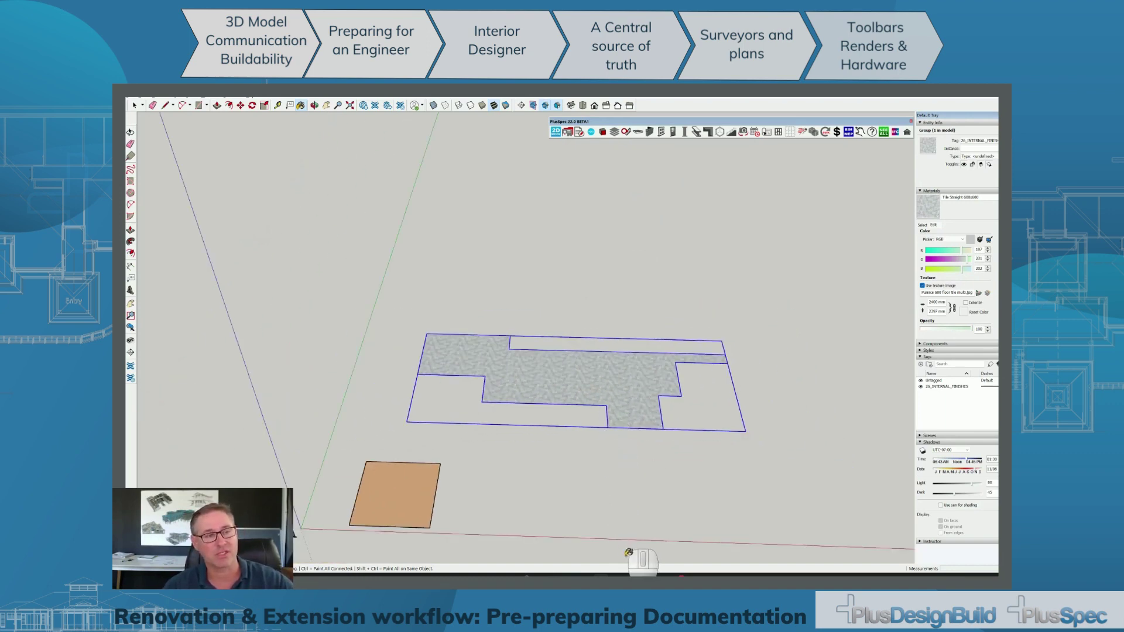
Switch to the Kitchen and flooring estimate model and show its floor plan in Top view.
{"action": "mouse_move", "coordinate": [617, 576]}
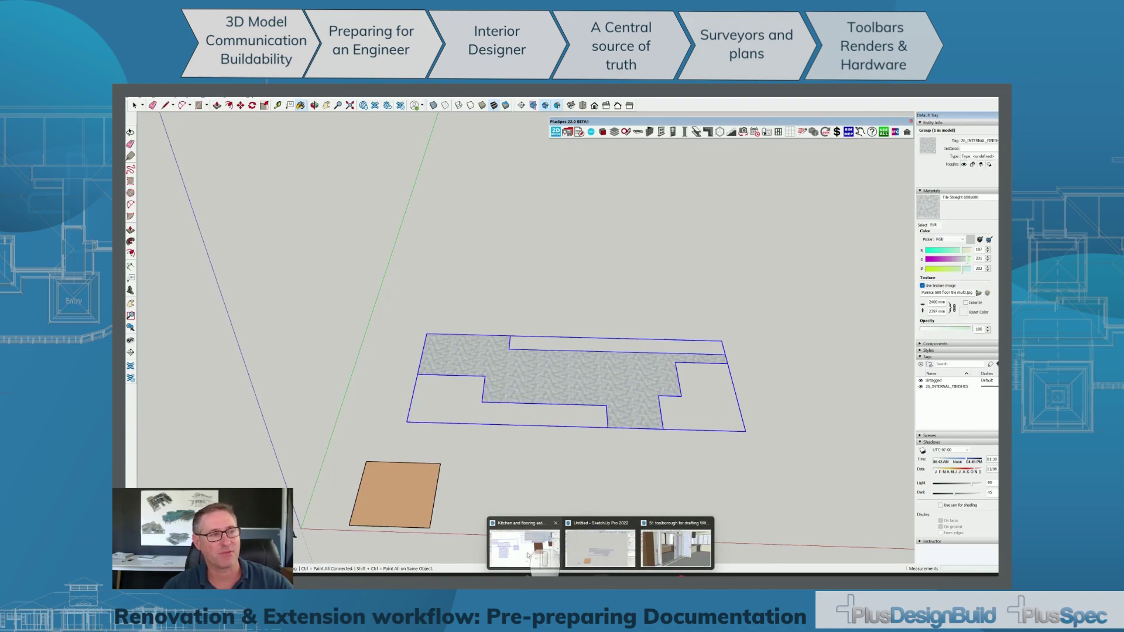
{"action": "left_click", "coordinate": [529, 550]}
{"action": "mouse_move", "coordinate": [594, 379]}
{"action": "middle_mouse_down"}
{"action": "mouse_move", "coordinate": [593, 368]}
{"action": "mouse_move", "coordinate": [555, 368]}
{"action": "mouse_move", "coordinate": [387, 252]}
{"action": "middle_mouse_up"}
{"action": "scroll", "coordinate": [644, 349], "scroll_direction": "up", "scroll_amount": 3}
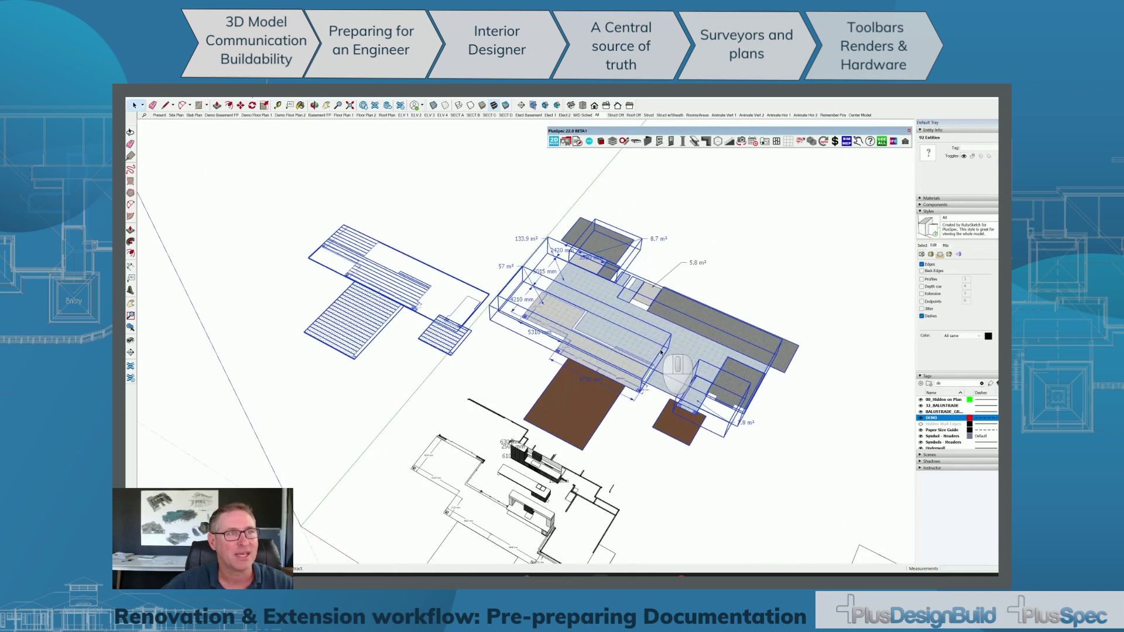
{"action": "left_click", "coordinate": [582, 106]}
{"action": "left_click", "coordinate": [772, 321]}
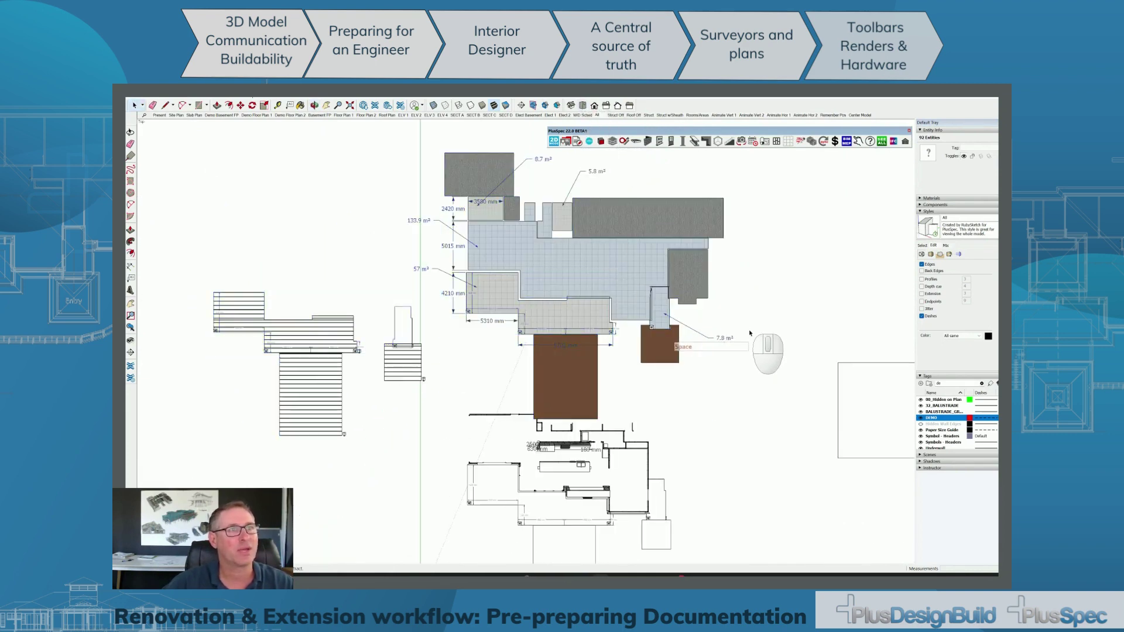
{"action": "scroll", "coordinate": [755, 328], "scroll_direction": "down", "scroll_amount": 2}
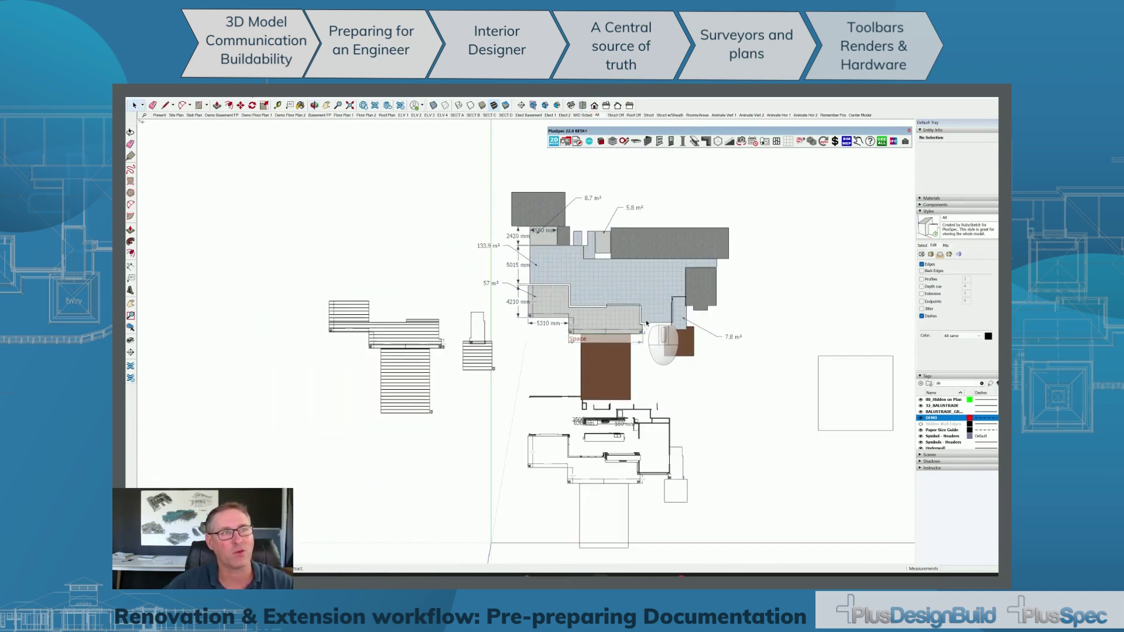
{"action": "scroll", "coordinate": [661, 294], "scroll_direction": "up", "scroll_amount": 2}
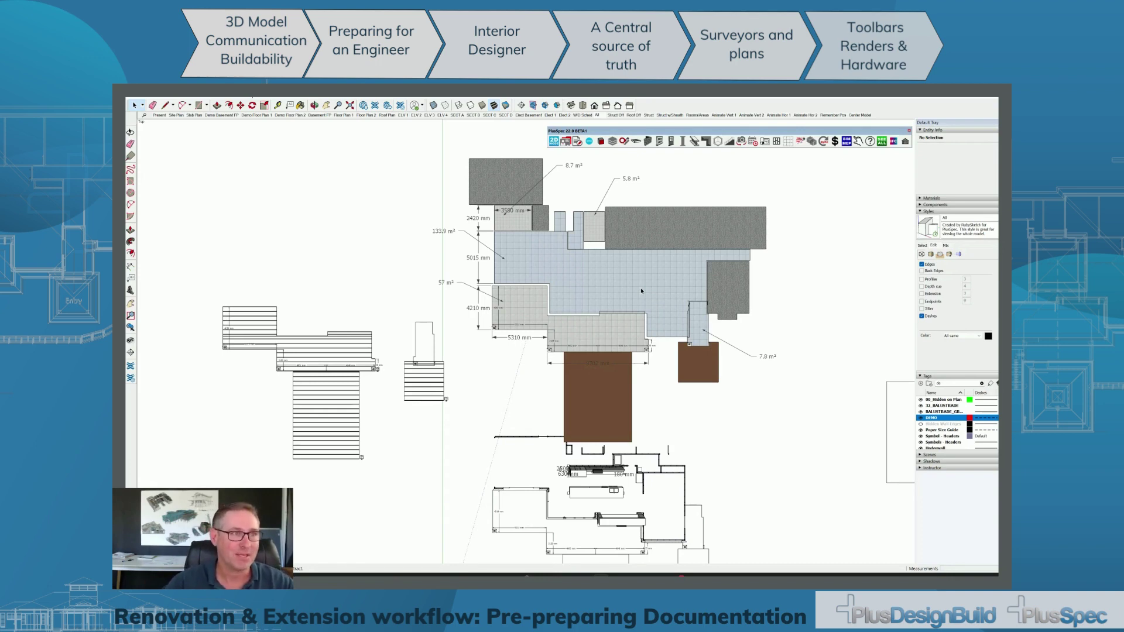
Open Windows Task View to show all open windows.
{"action": "scroll", "coordinate": [641, 286], "scroll_direction": "up", "scroll_amount": 1}
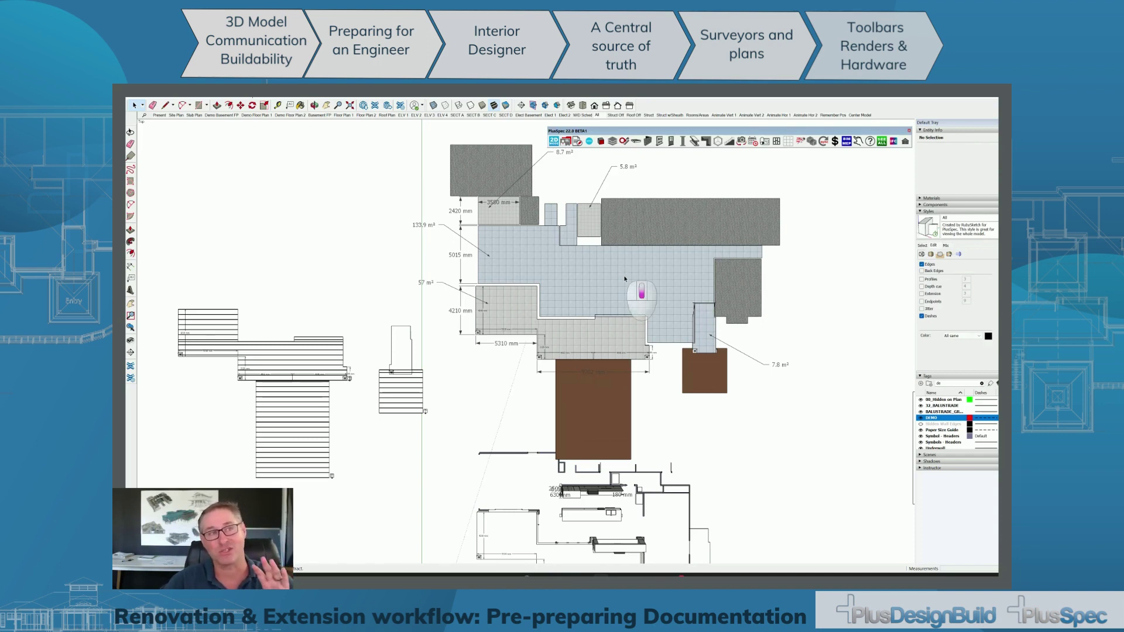
{"action": "scroll", "coordinate": [625, 278], "scroll_direction": "down", "scroll_amount": 2}
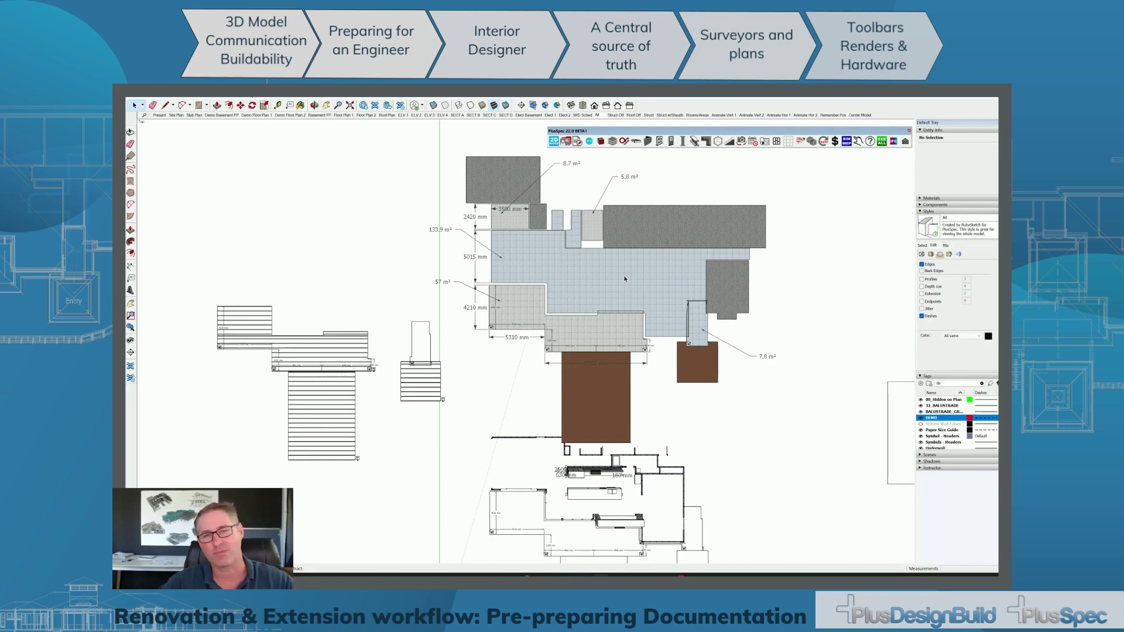
{"action": "key", "text": "super+Tab"}
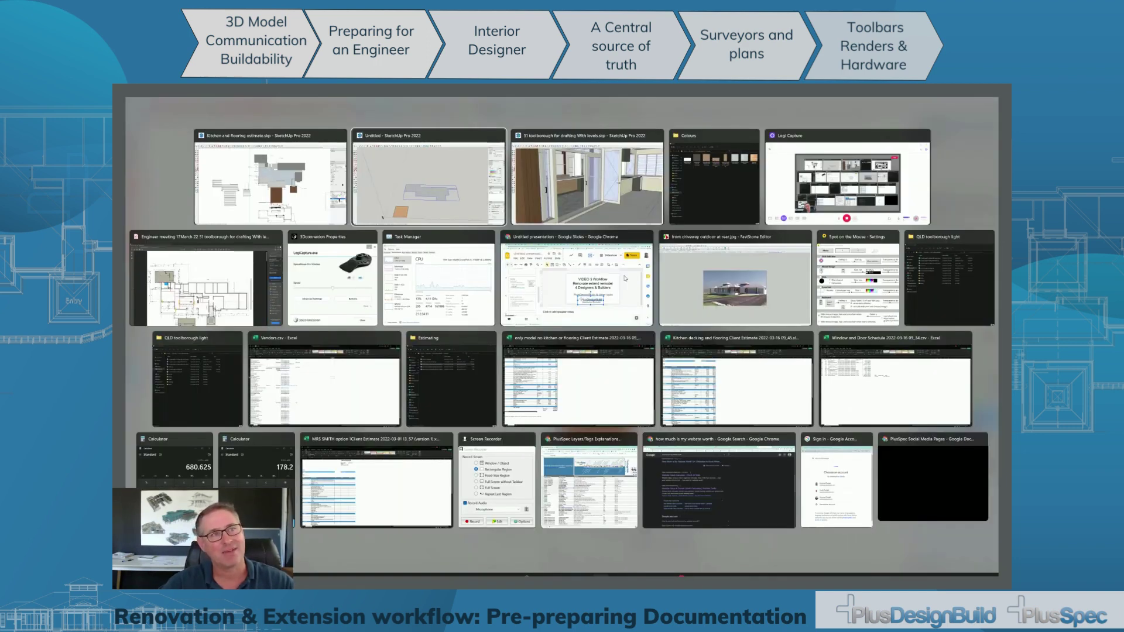
{"action": "key", "text": "alt+Tab"}
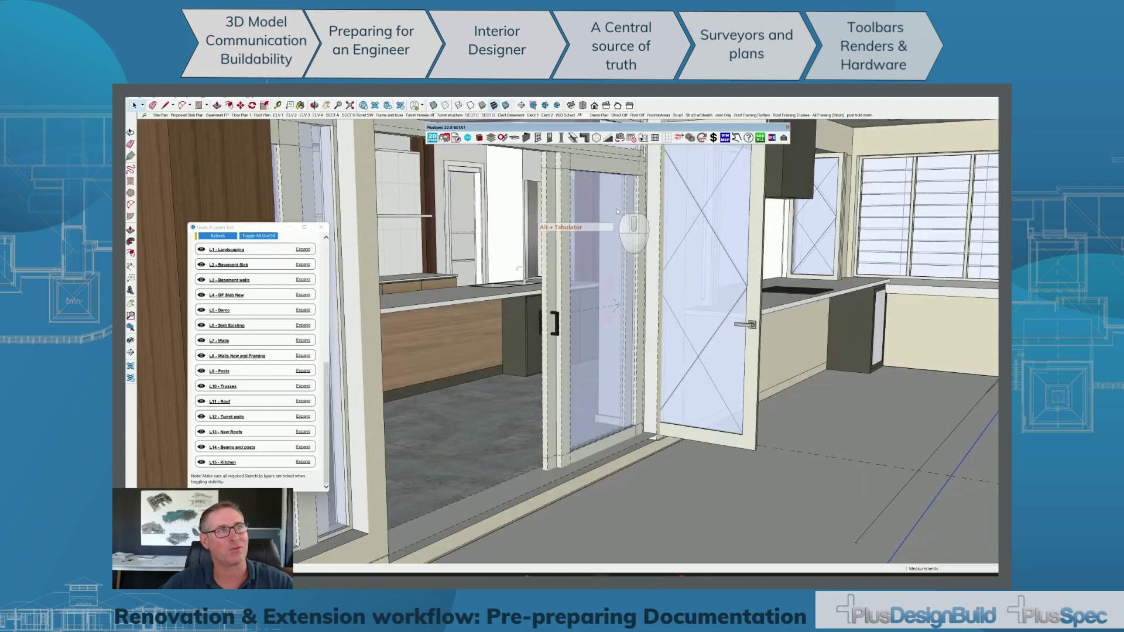
{"action": "scroll", "coordinate": [629, 248], "scroll_direction": "down", "scroll_amount": 4}
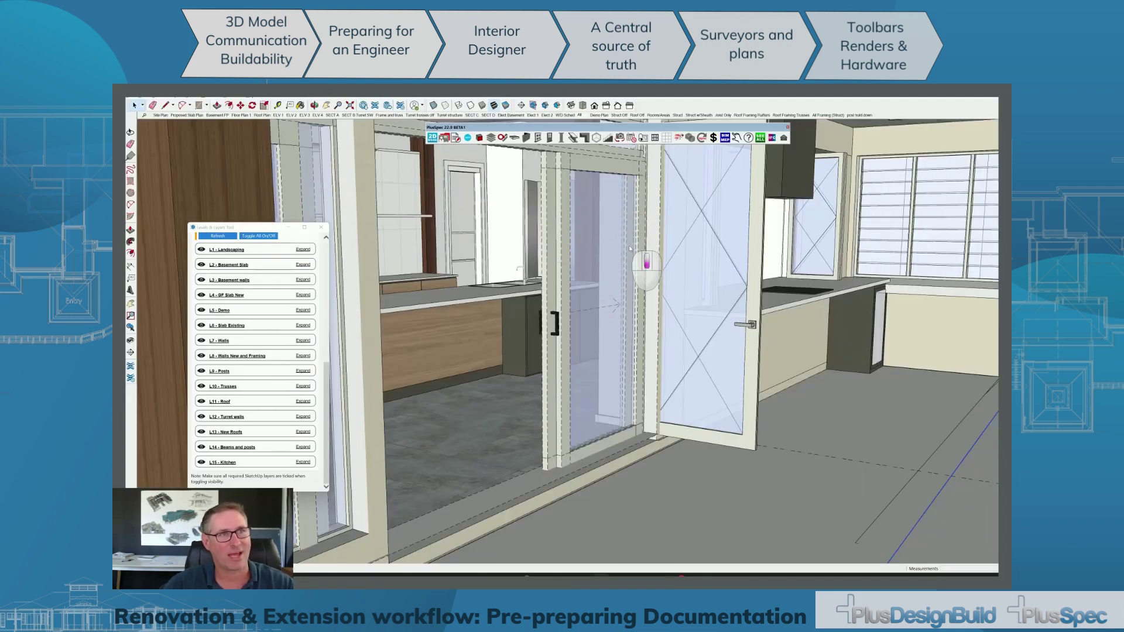
{"action": "scroll", "coordinate": [630, 249], "scroll_direction": "down", "scroll_amount": 1}
{"action": "key", "text": "space"}
{"action": "scroll", "coordinate": [629, 244], "scroll_direction": "down", "scroll_amount": 2}
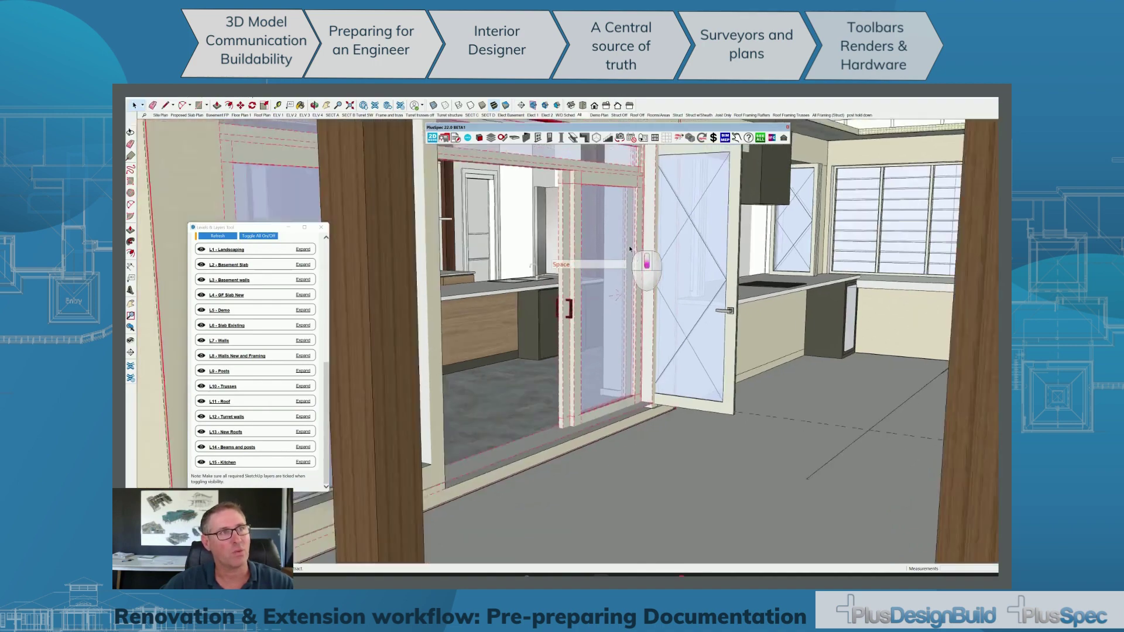
{"action": "scroll", "coordinate": [629, 245], "scroll_direction": "down", "scroll_amount": 6}
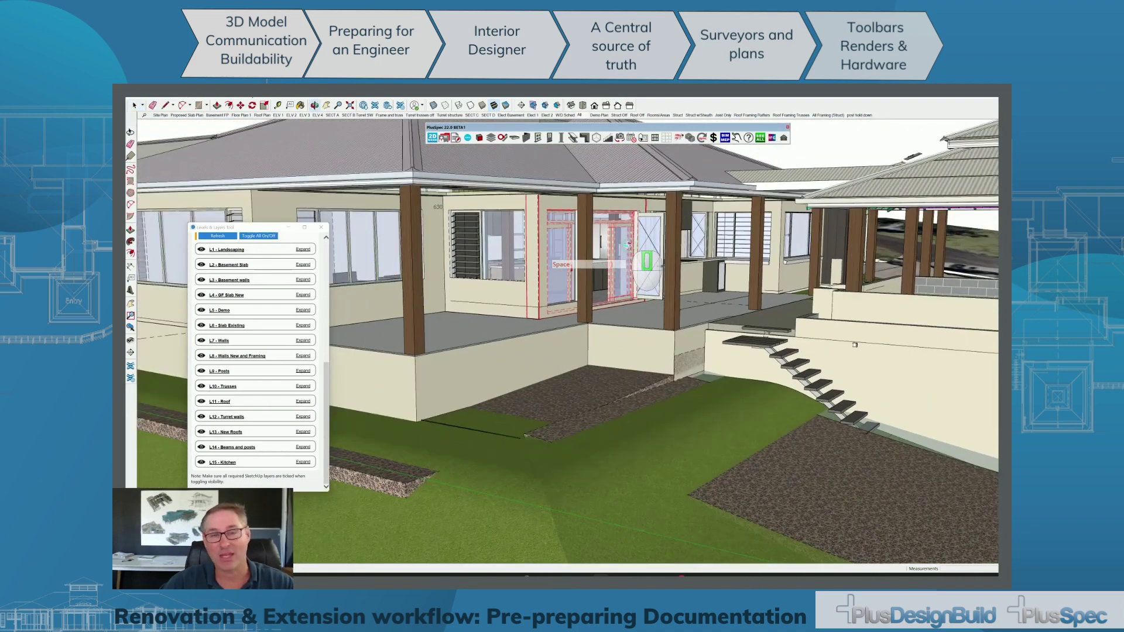
{"action": "scroll", "coordinate": [627, 276], "scroll_direction": "down", "scroll_amount": 1}
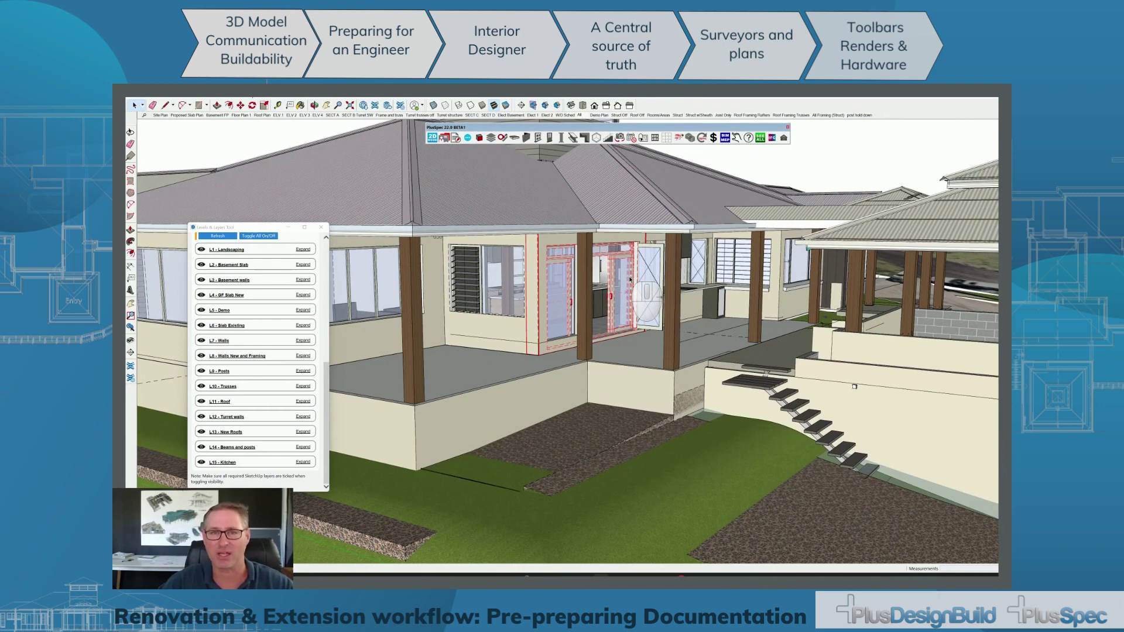
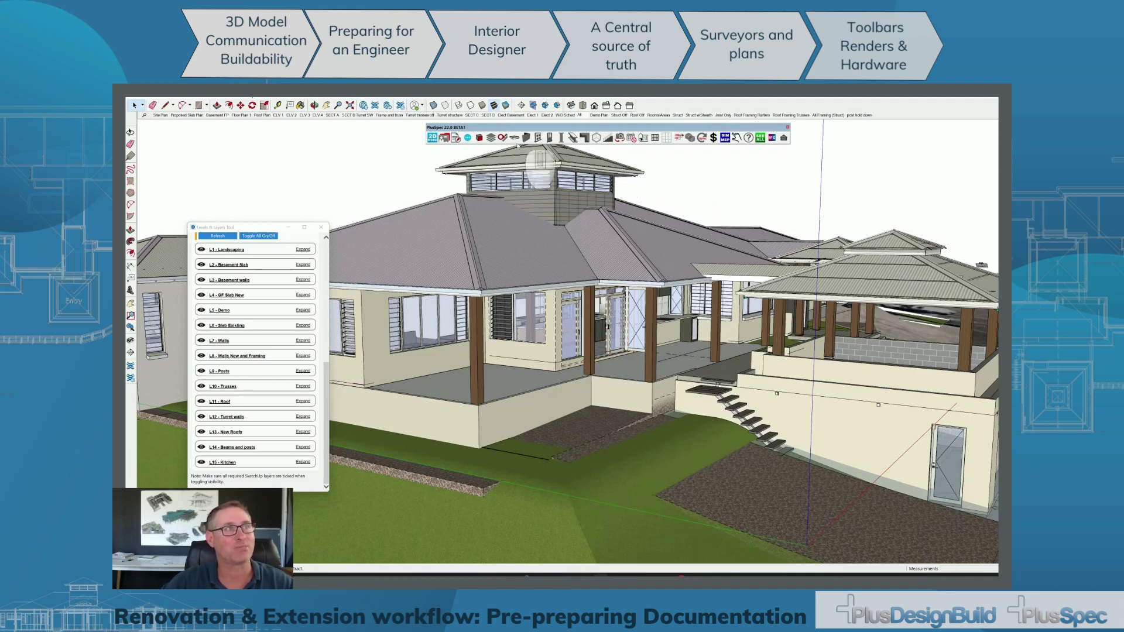
Run the PlusSpec Takeoff on the house model to get its Summary Page of per-trade cost totals.
{"action": "left_click", "coordinate": [456, 138]}
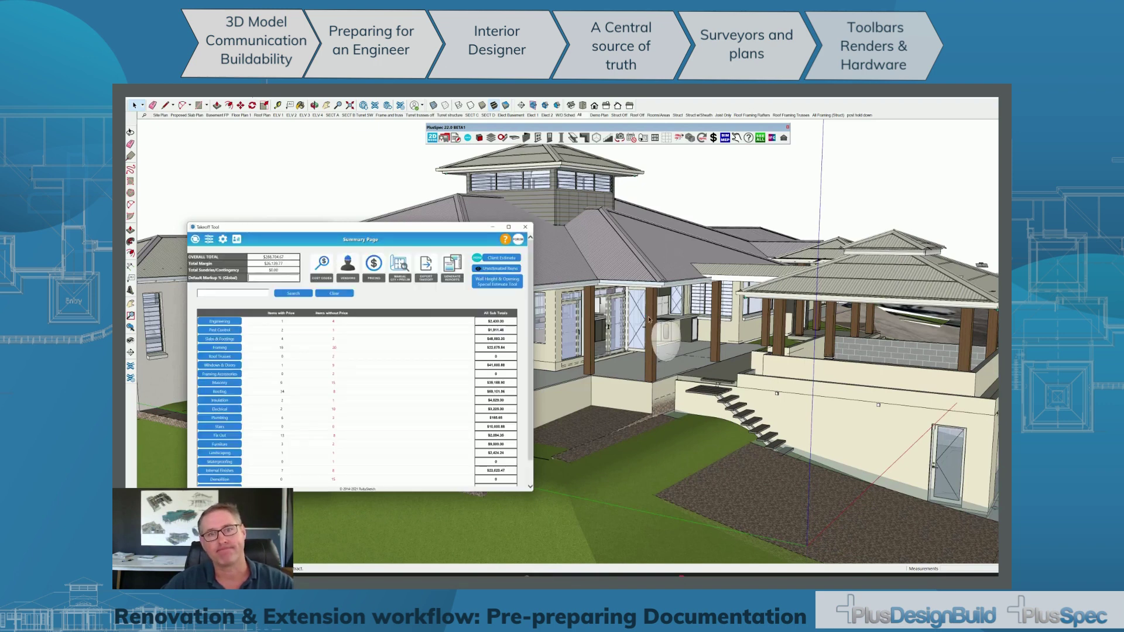
{"action": "scroll", "coordinate": [438, 293], "scroll_direction": "down", "scroll_amount": 1}
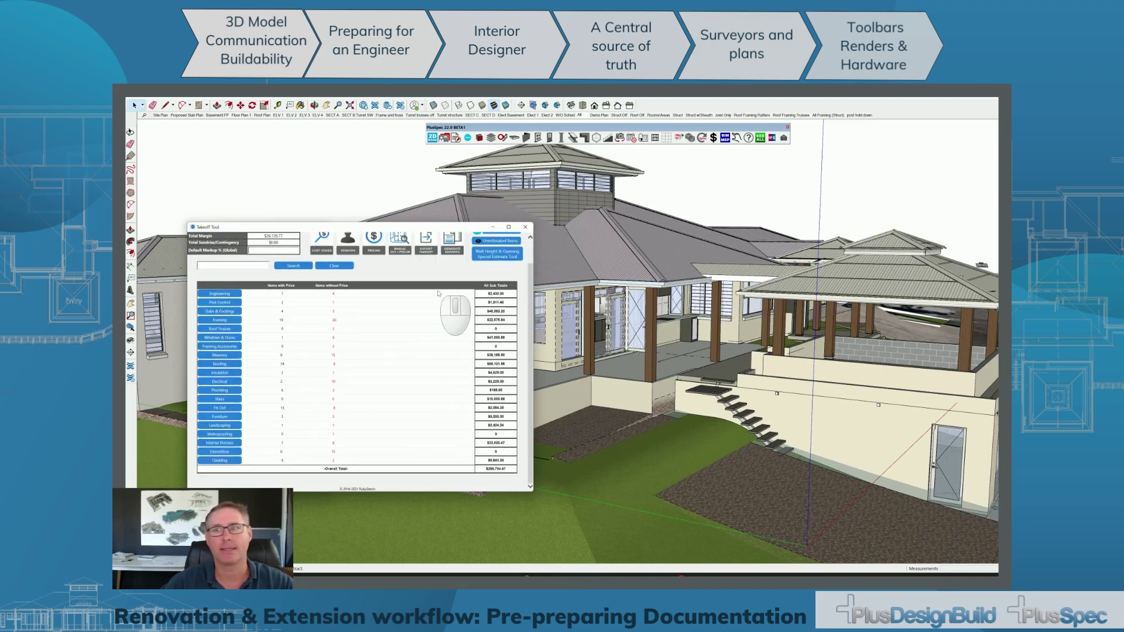
{"action": "scroll", "coordinate": [438, 293], "scroll_direction": "up", "scroll_amount": 1}
{"action": "scroll", "coordinate": [438, 293], "scroll_direction": "down", "scroll_amount": 1}
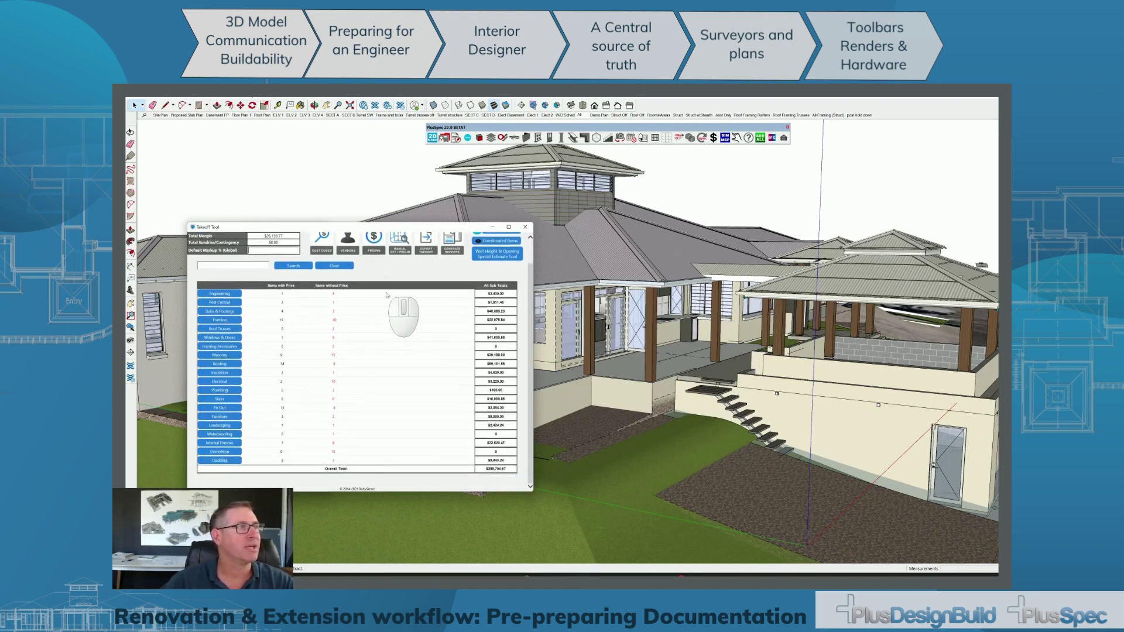
{"action": "scroll", "coordinate": [386, 294], "scroll_direction": "up", "scroll_amount": 1}
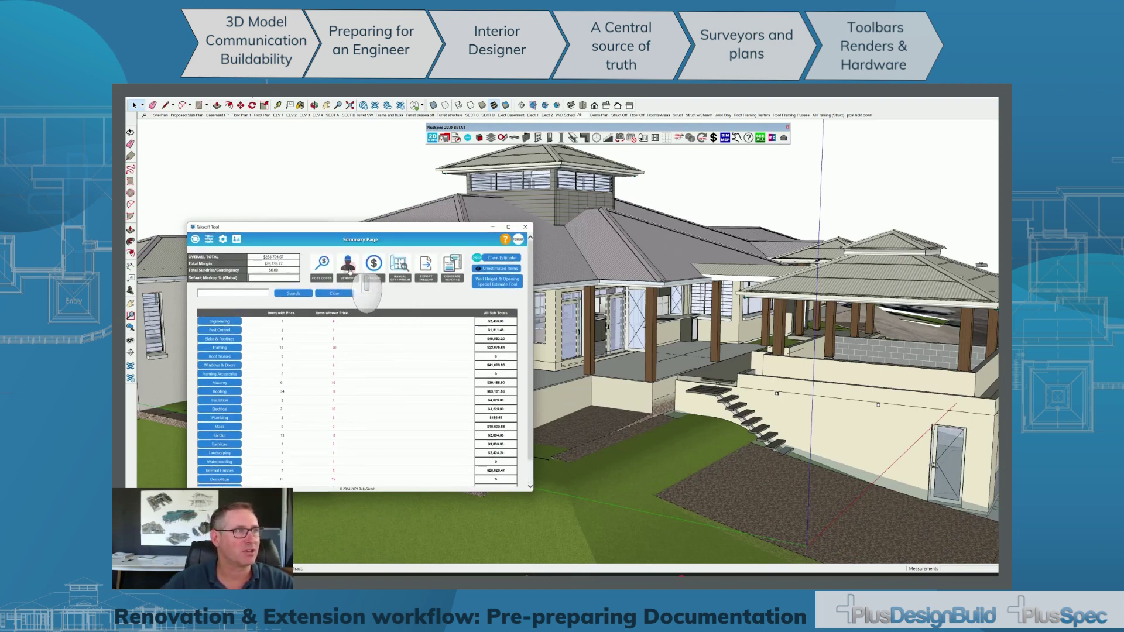
{"action": "left_click", "coordinate": [349, 271]}
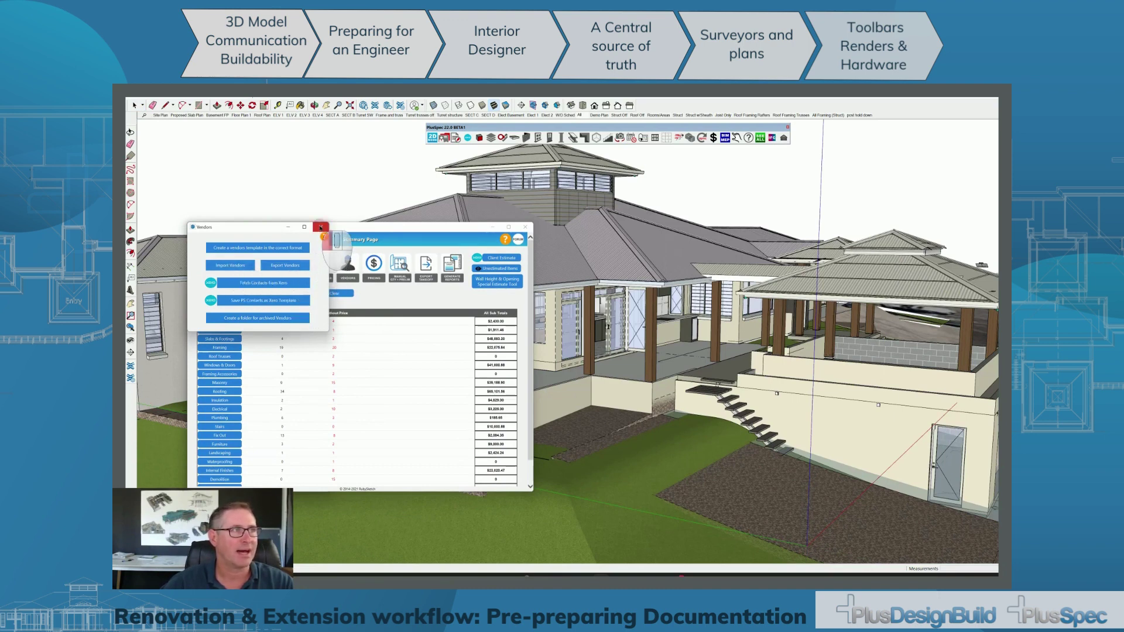
{"action": "left_click", "coordinate": [320, 228]}
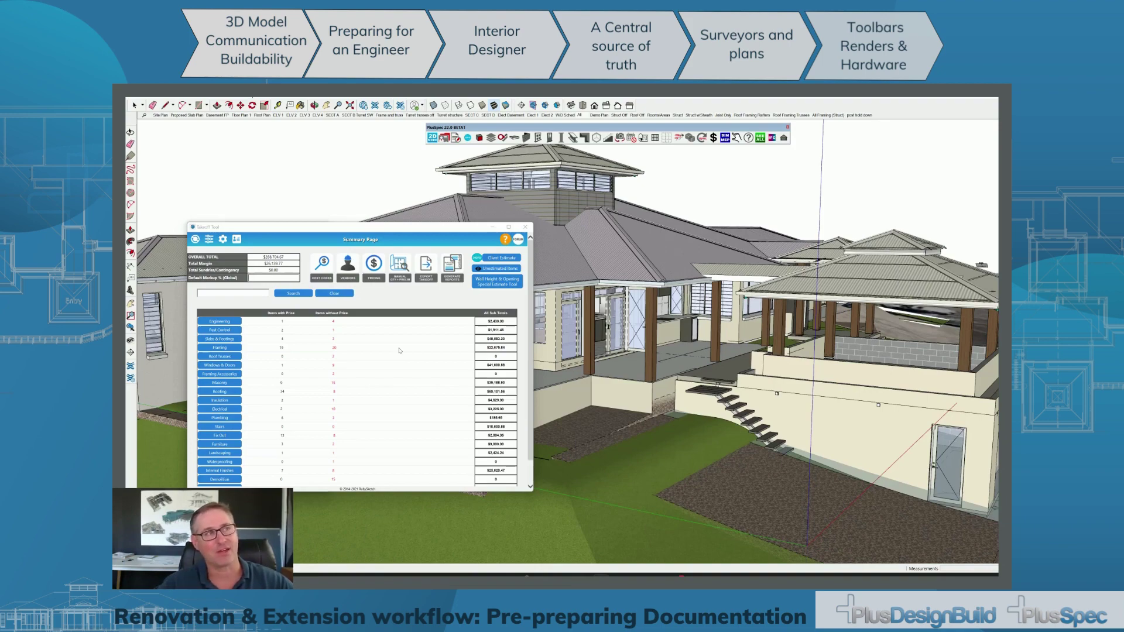
Close the Takeoff and Levels & Layers windows and switch to the Site Plan scene.
{"action": "left_click", "coordinate": [525, 227]}
{"action": "left_click", "coordinate": [321, 227]}
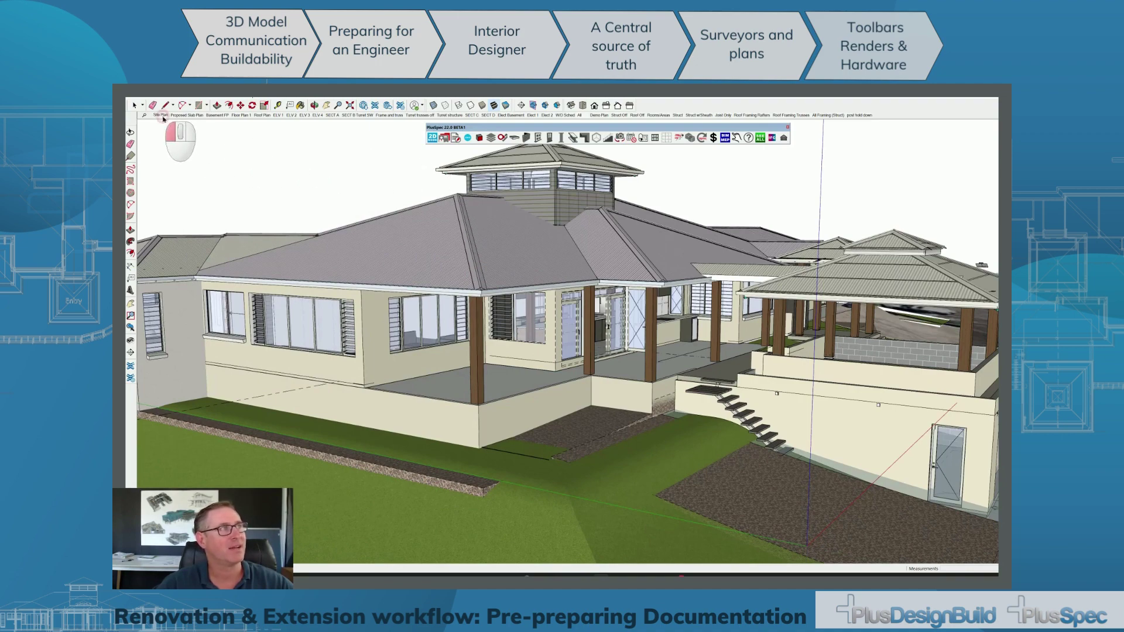
{"action": "left_click", "coordinate": [161, 115]}
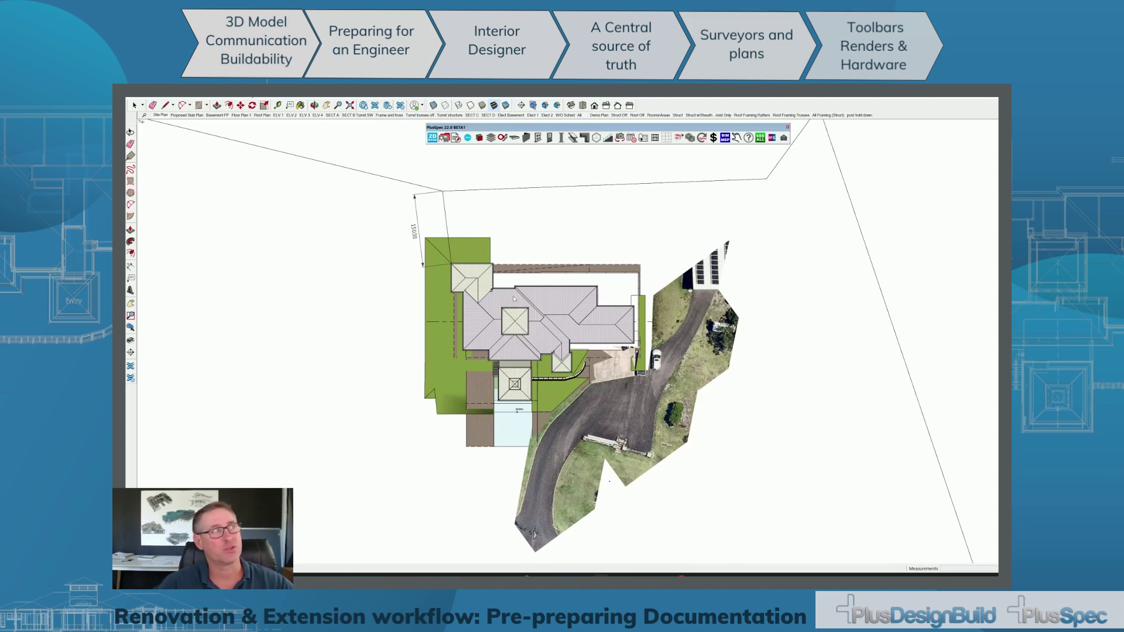
Zoom around the site plan, then open and close the scene and shadow setup options.
{"action": "scroll", "coordinate": [514, 299], "scroll_direction": "down", "scroll_amount": 5}
{"action": "scroll", "coordinate": [514, 299], "scroll_direction": "down", "scroll_amount": 3}
{"action": "scroll", "coordinate": [494, 271], "scroll_direction": "up", "scroll_amount": 5}
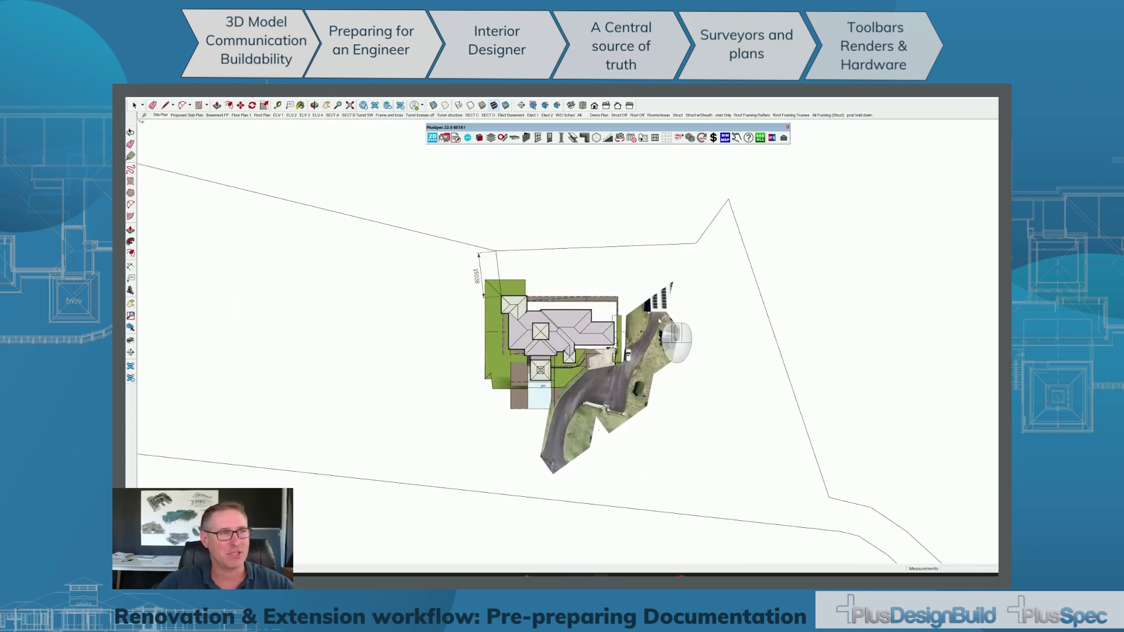
{"action": "scroll", "coordinate": [636, 387], "scroll_direction": "up", "scroll_amount": 4}
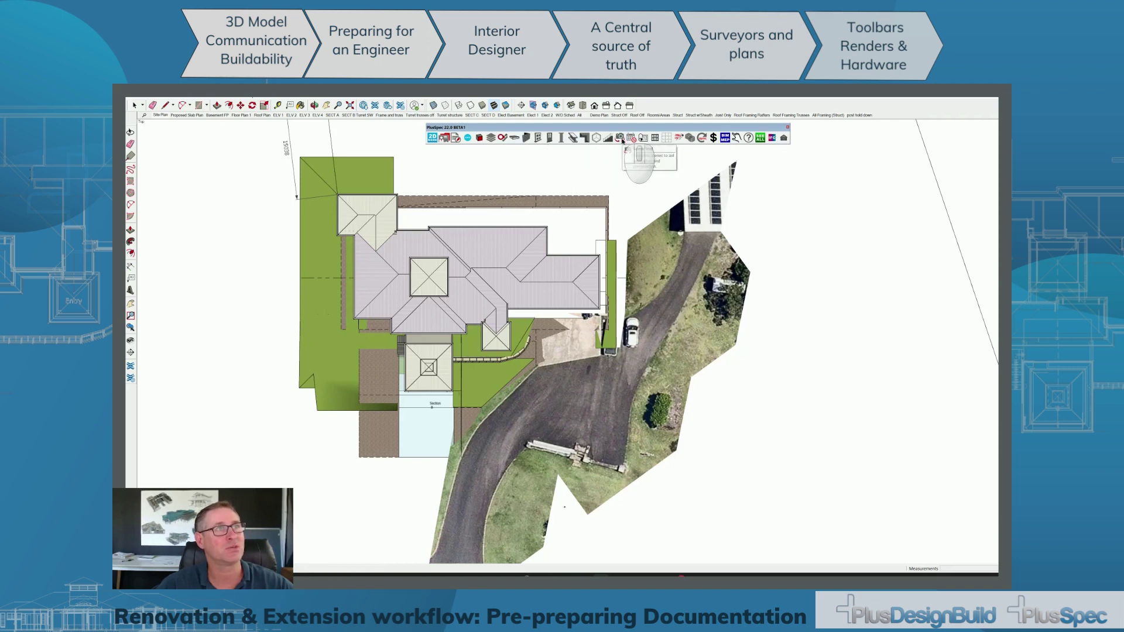
{"action": "left_click", "coordinate": [630, 138]}
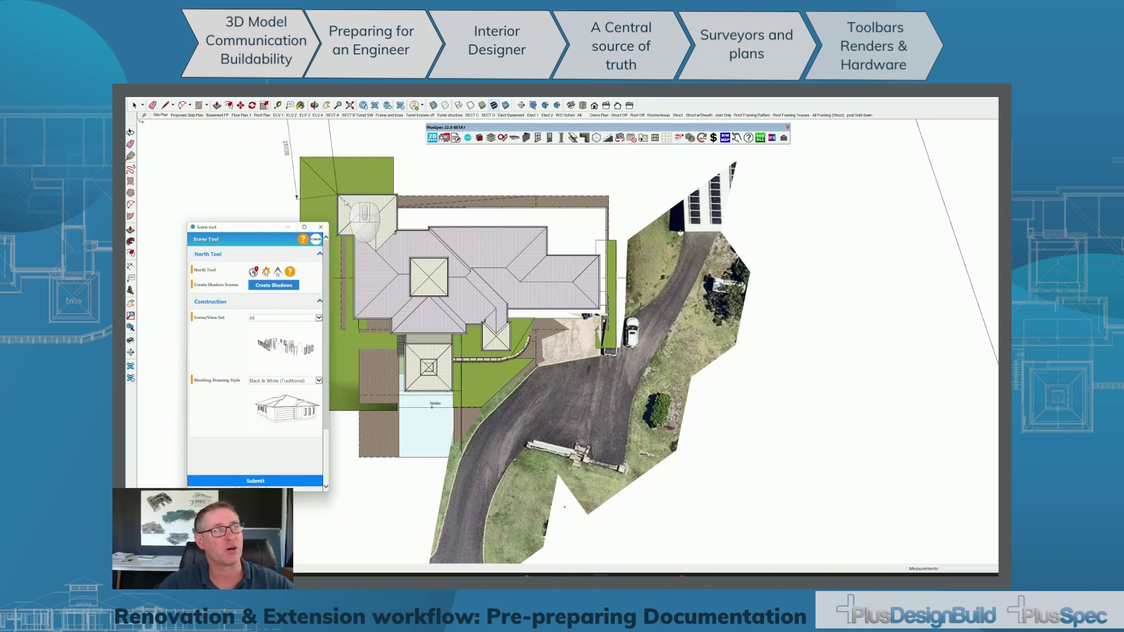
{"action": "left_click", "coordinate": [321, 227]}
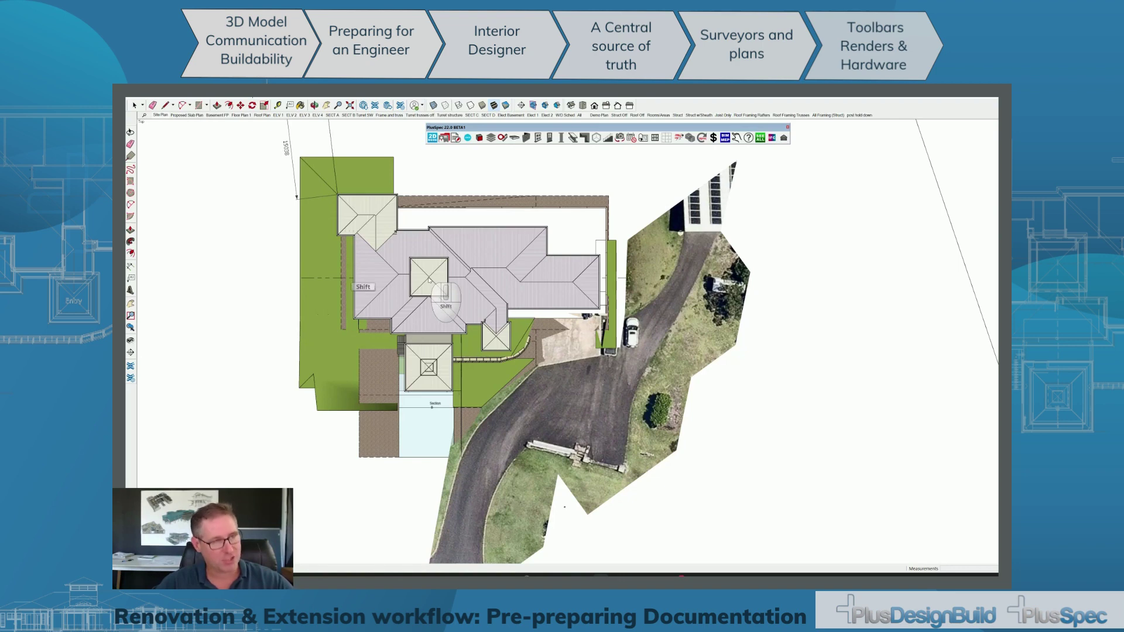
Zoom extents to the whole site boundary, update the Site Plan scene, then show Proposed Slab Plan.
{"action": "key", "text": "shift+z"}
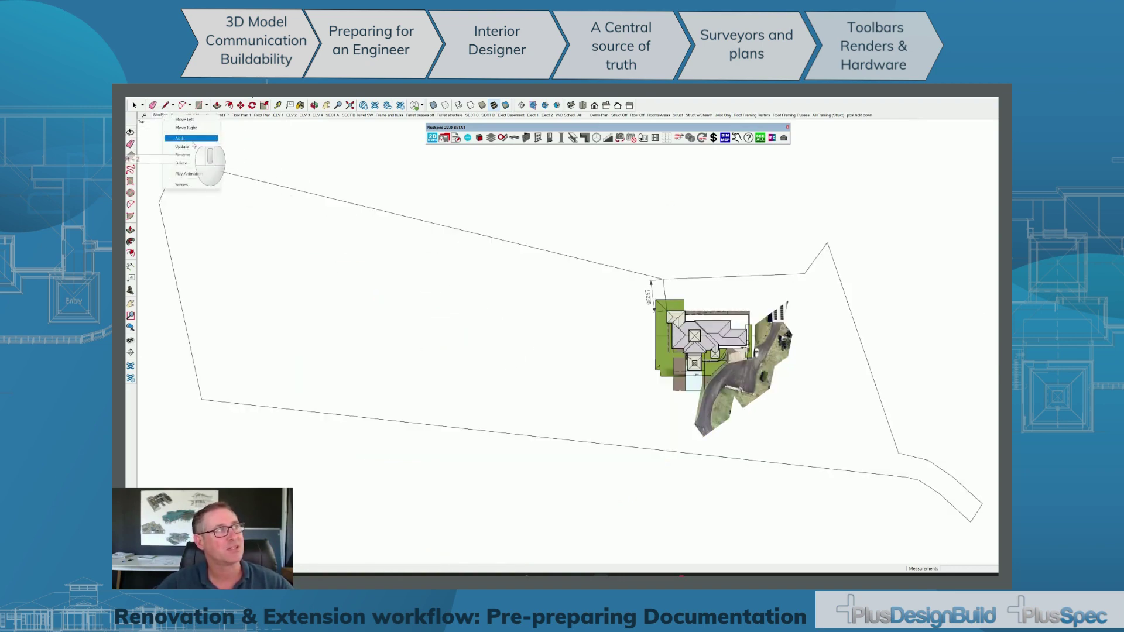
{"action": "left_click", "coordinate": [192, 146]}
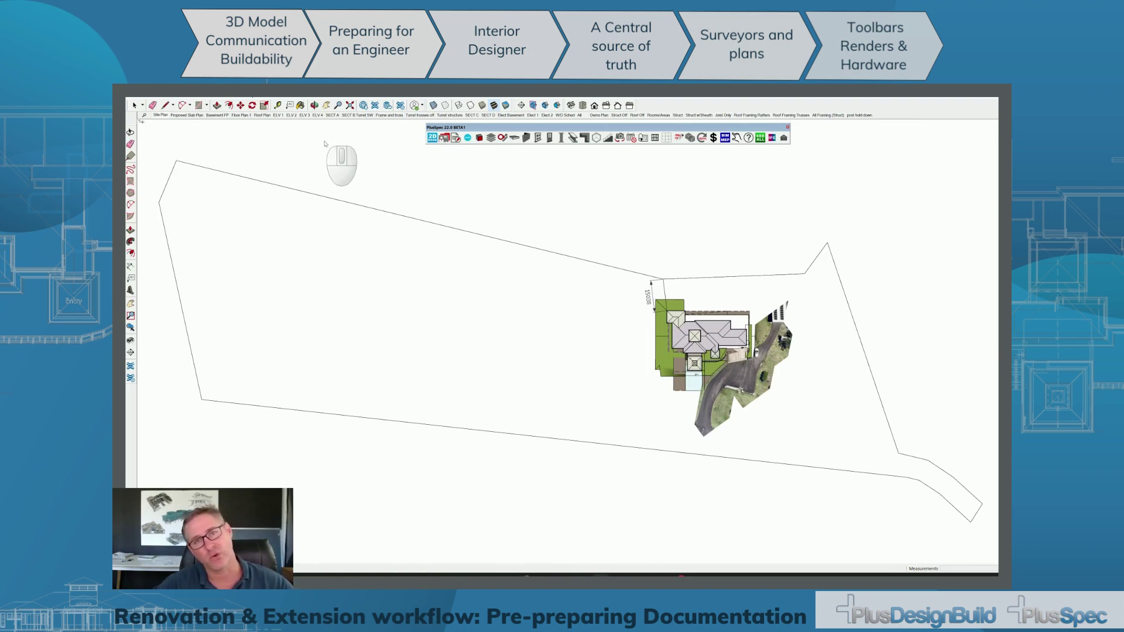
{"action": "left_click", "coordinate": [190, 116]}
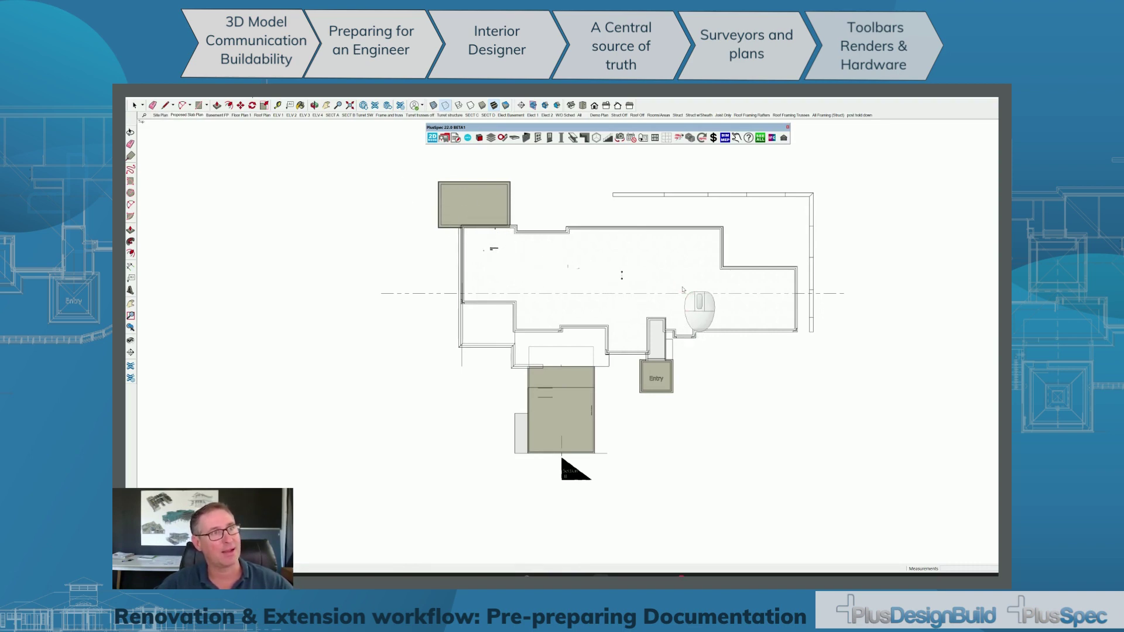
Select the Entry group, review the Basement FP scene, then switch to Floor Plan 1.
{"action": "key", "text": "space"}
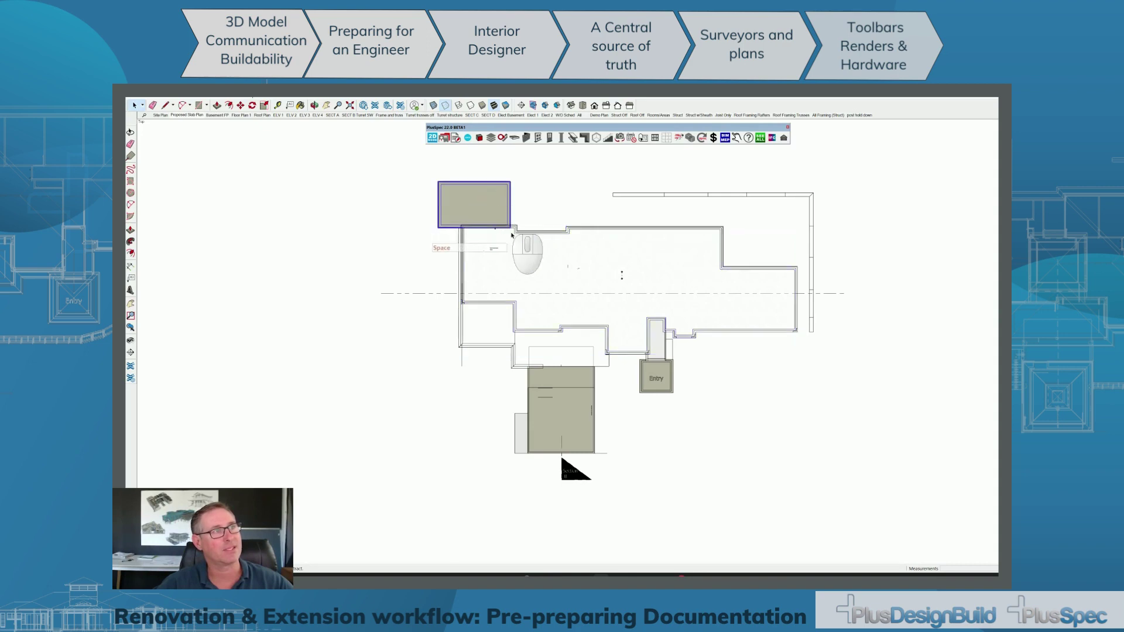
{"action": "left_click", "coordinate": [657, 378]}
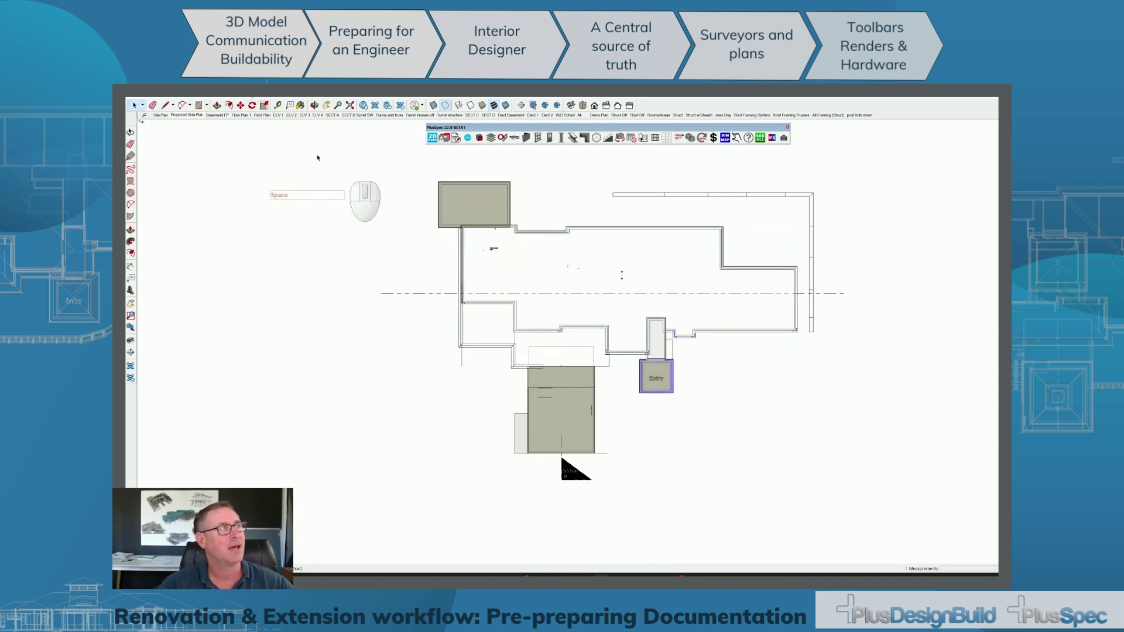
{"action": "left_click", "coordinate": [218, 115]}
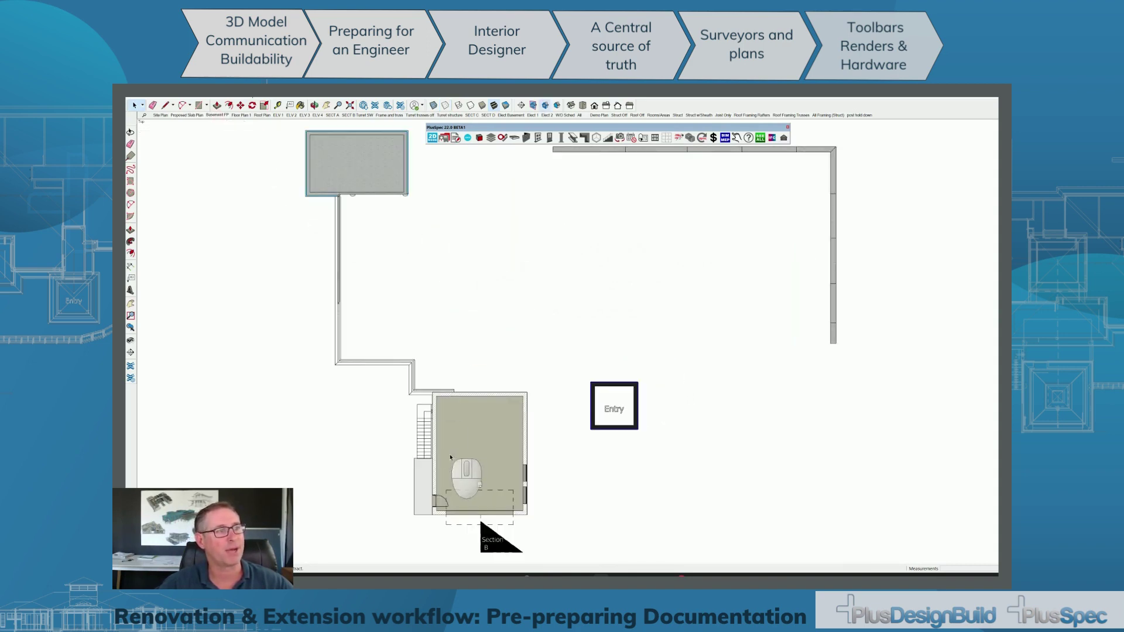
{"action": "scroll", "coordinate": [433, 480], "scroll_direction": "up", "scroll_amount": 5}
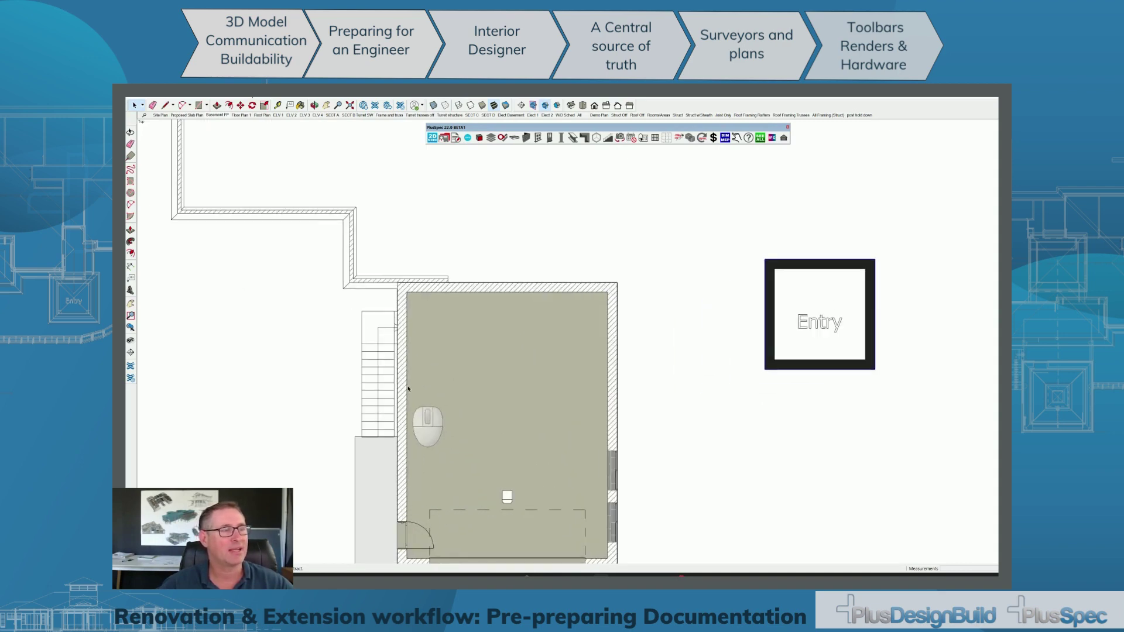
{"action": "scroll", "coordinate": [413, 363], "scroll_direction": "up", "scroll_amount": 4}
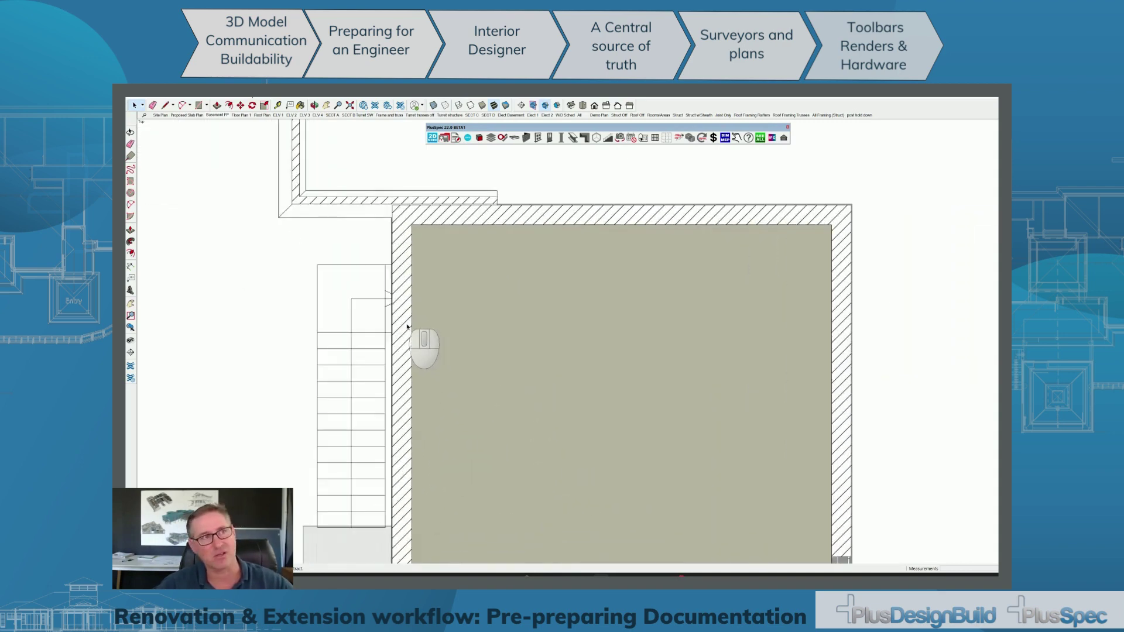
{"action": "scroll", "coordinate": [407, 327], "scroll_direction": "down", "scroll_amount": 5}
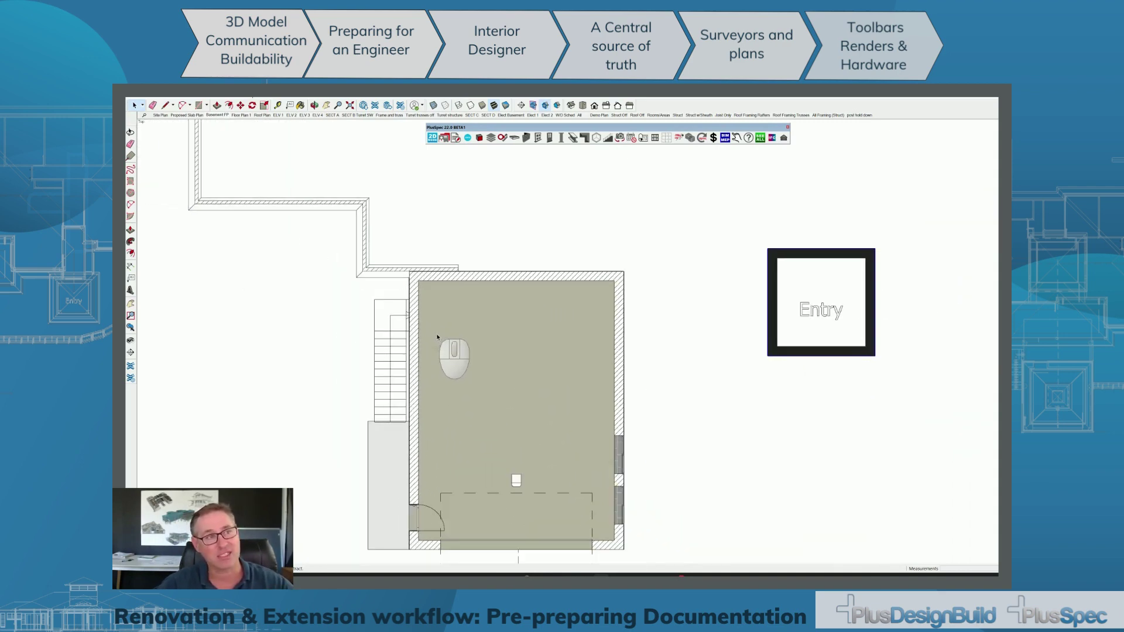
{"action": "left_click", "coordinate": [241, 116]}
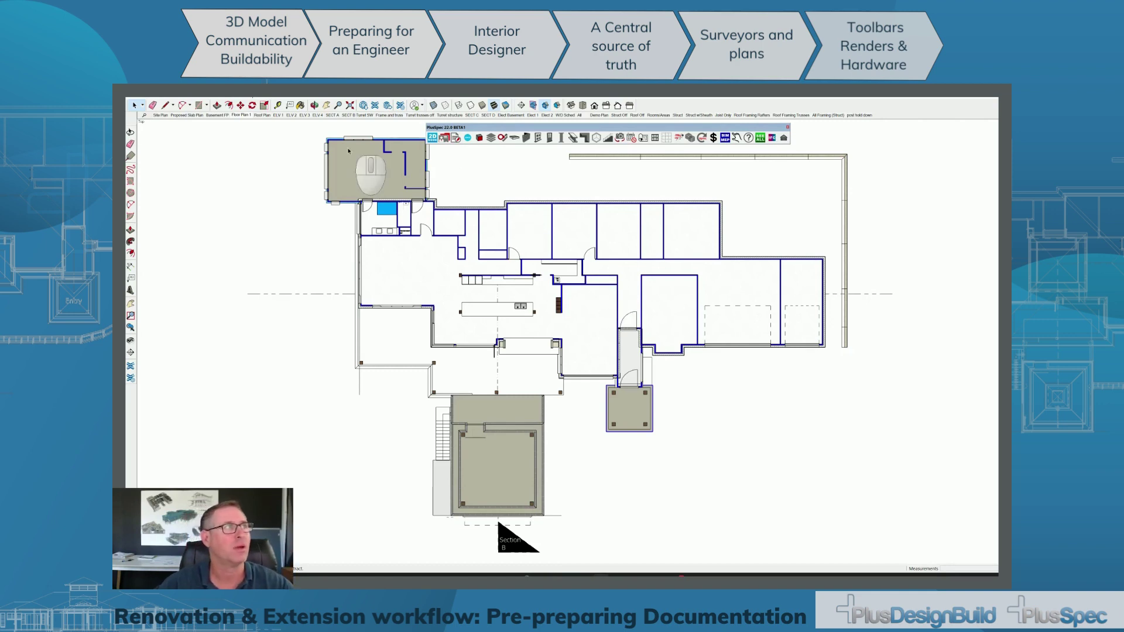
Step through the roof plan and ELV 1–4 elevation scenes, ending on the SECT A section.
{"action": "left_click", "coordinate": [266, 116]}
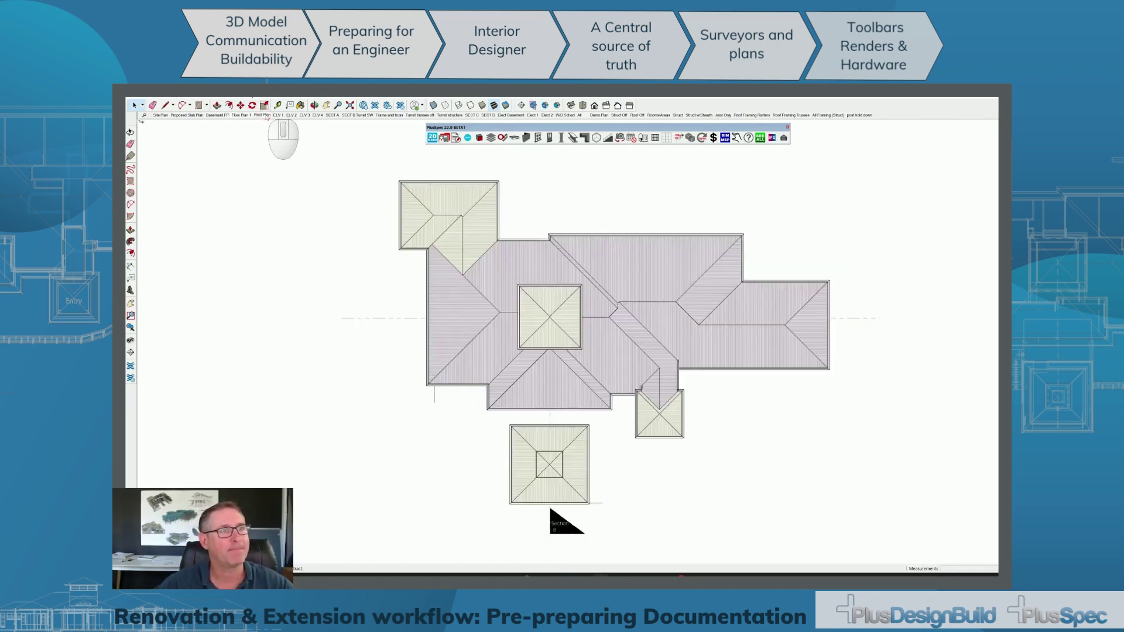
{"action": "left_click", "coordinate": [279, 115]}
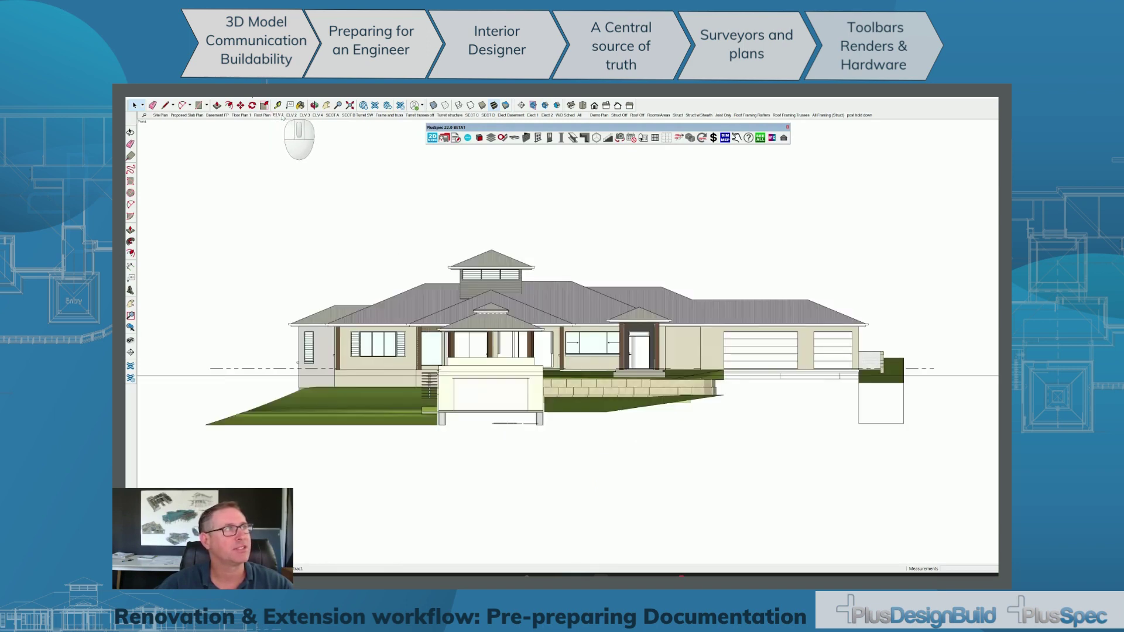
{"action": "left_click", "coordinate": [292, 115]}
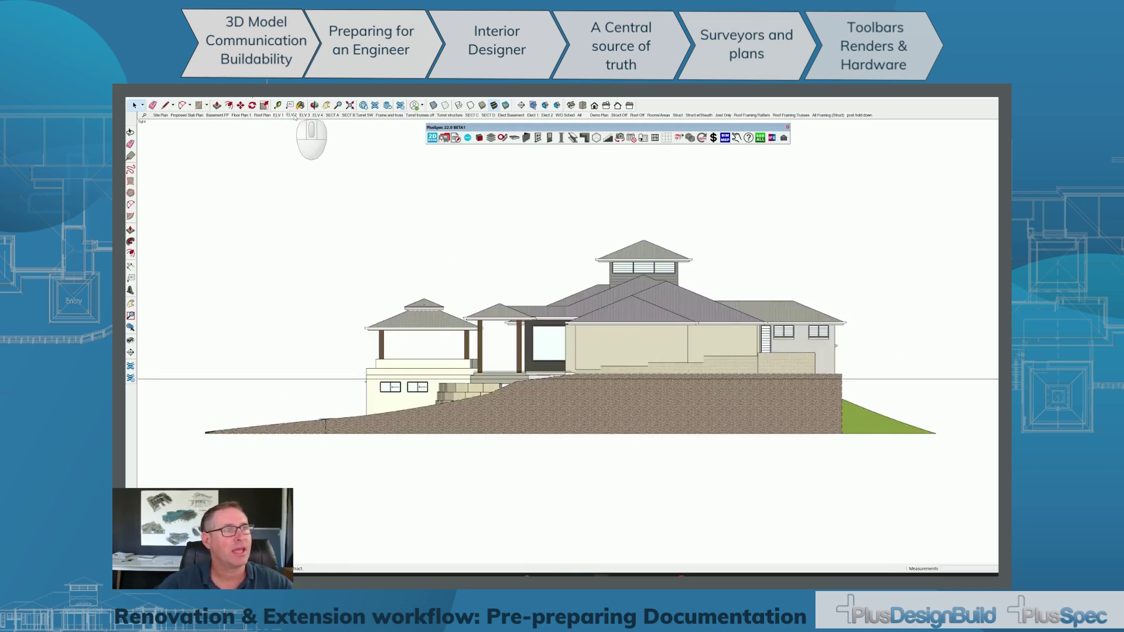
{"action": "left_click", "coordinate": [305, 115]}
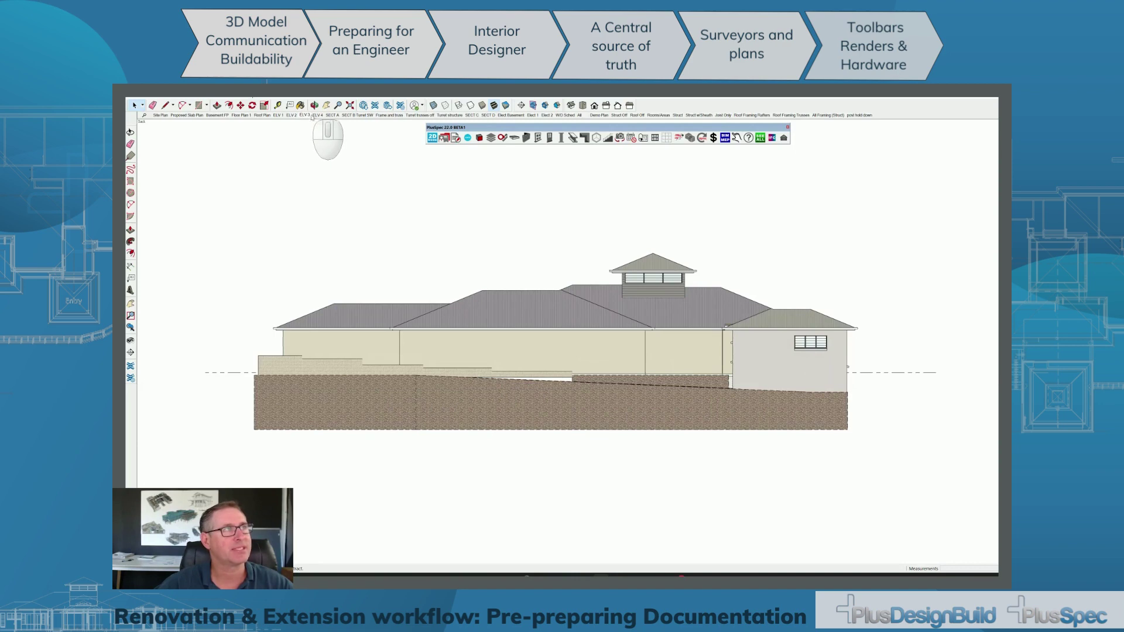
{"action": "left_click", "coordinate": [317, 115]}
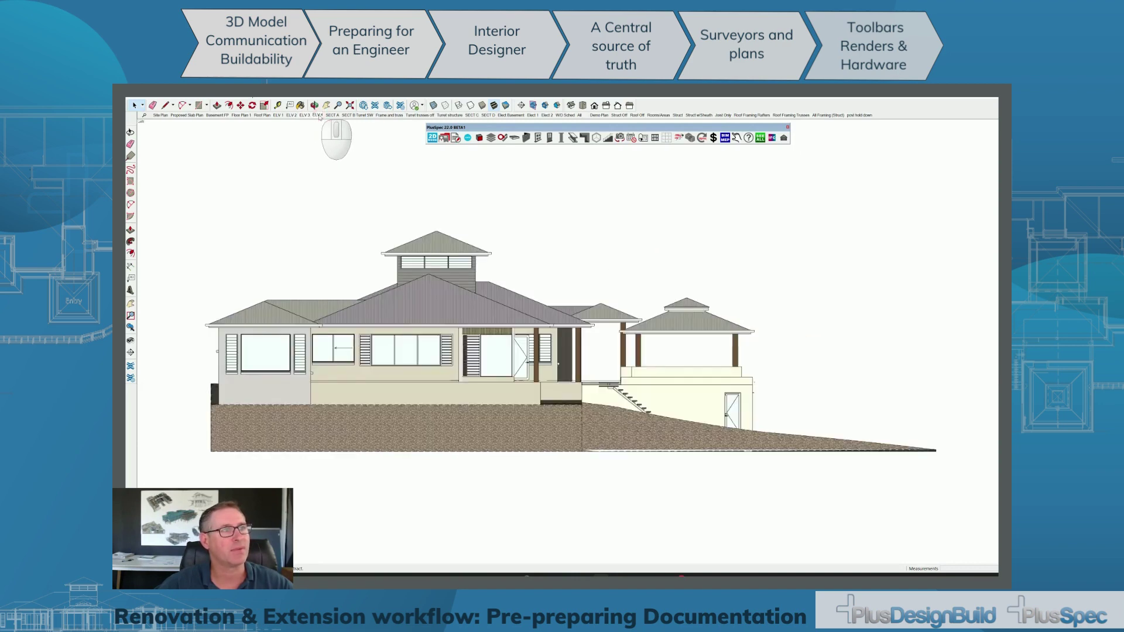
{"action": "left_click", "coordinate": [332, 115]}
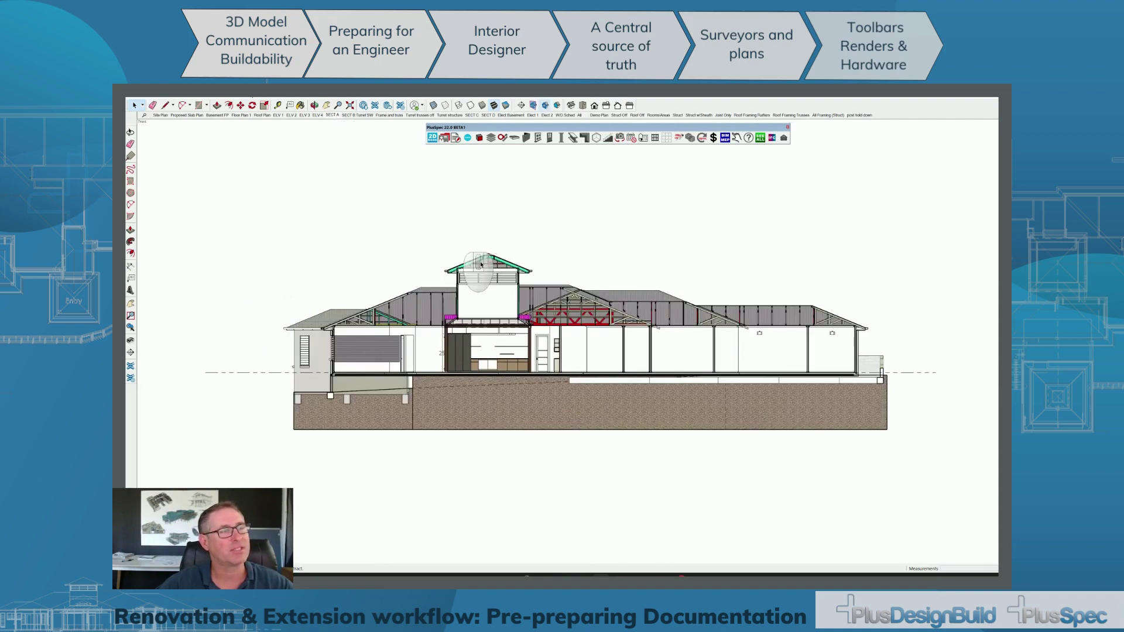
Orbit and zoom the section model to inspect the roof trusses in 3D.
{"action": "mouse_move", "coordinate": [521, 284]}
{"action": "middle_mouse_down"}
{"action": "mouse_move", "coordinate": [434, 319]}
{"action": "mouse_move", "coordinate": [352, 332]}
{"action": "middle_mouse_up"}
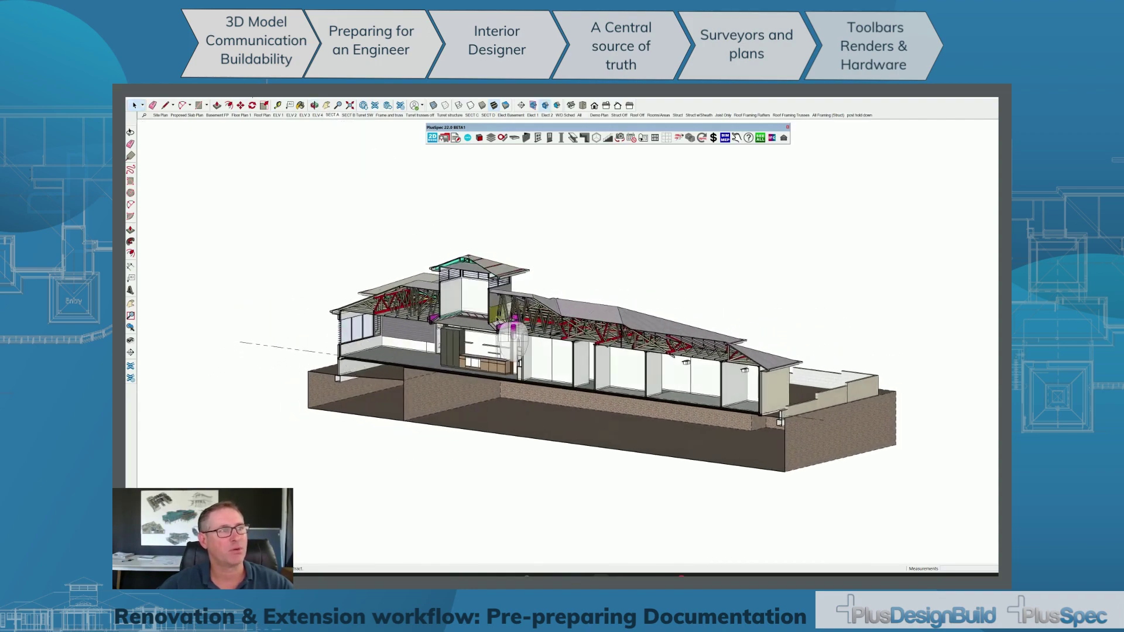
{"action": "scroll", "coordinate": [504, 335], "scroll_direction": "up", "scroll_amount": 5}
{"action": "scroll", "coordinate": [504, 334], "scroll_direction": "up", "scroll_amount": 2}
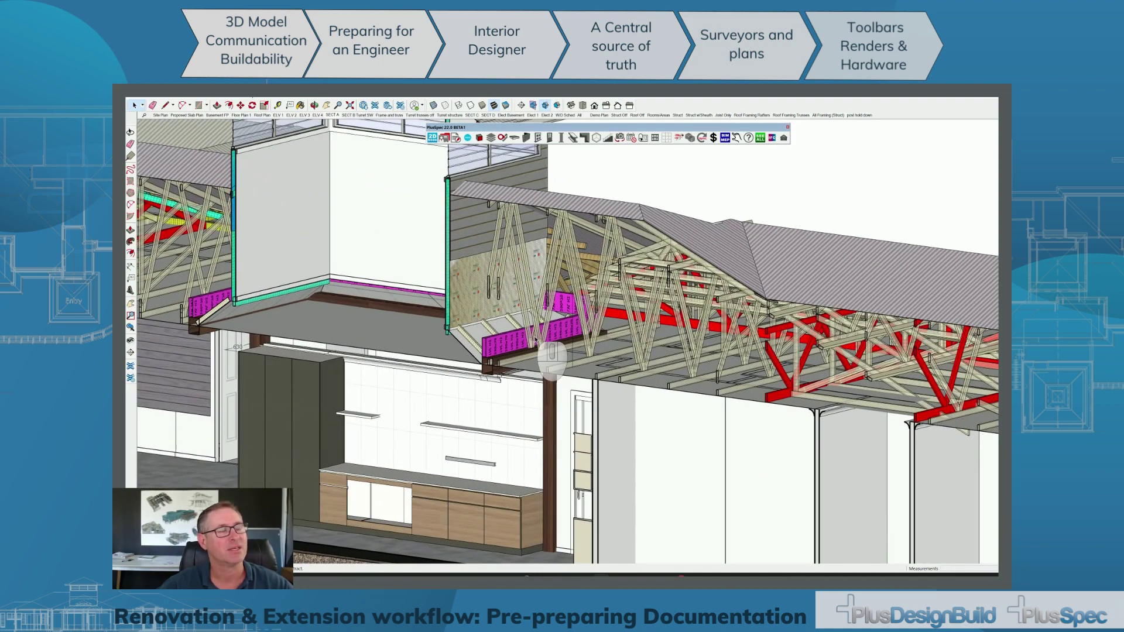
{"action": "scroll", "coordinate": [523, 316], "scroll_direction": "down", "scroll_amount": 8}
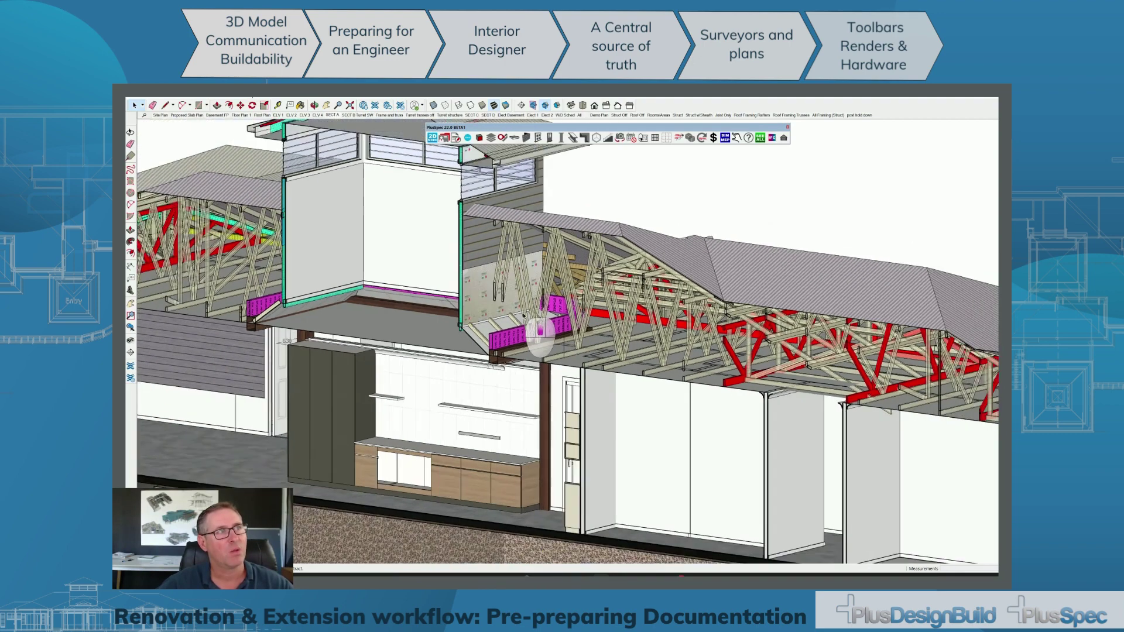
{"action": "scroll", "coordinate": [523, 316], "scroll_direction": "down", "scroll_amount": 5}
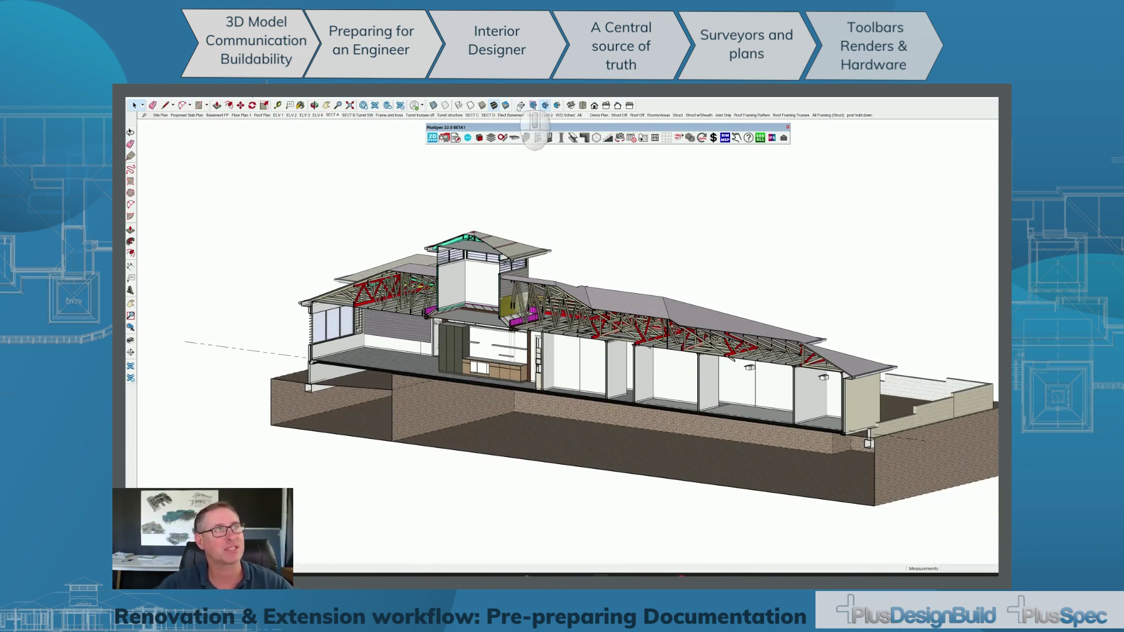
Float the Section toolbar and turn on Display Section Planes.
{"action": "left_click_drag", "start_coordinate": [514, 104], "coordinate": [529, 175]}
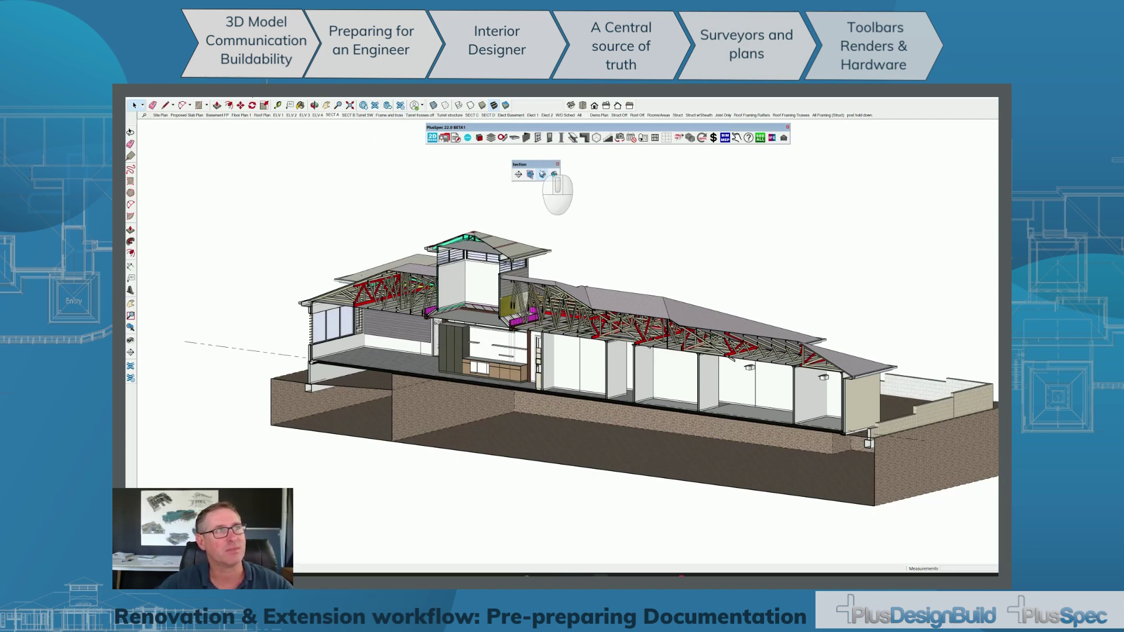
{"action": "left_click", "coordinate": [530, 175]}
{"action": "scroll", "coordinate": [586, 310], "scroll_direction": "down", "scroll_amount": 5}
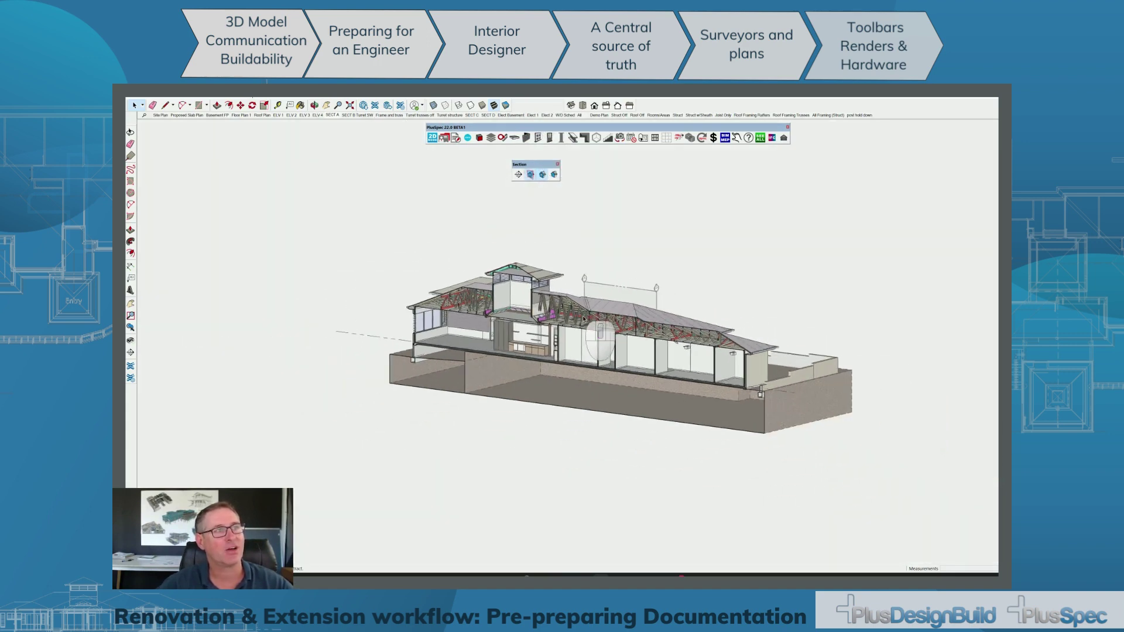
{"action": "scroll", "coordinate": [585, 319], "scroll_direction": "down", "scroll_amount": 3}
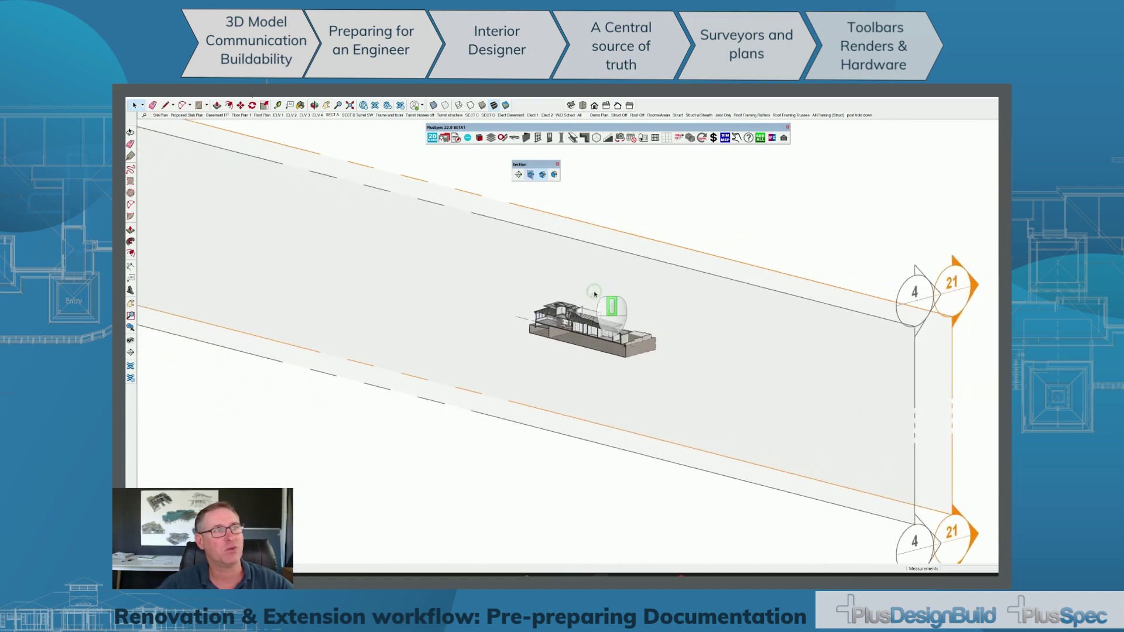
Trial-move the section plane through the house, undo the move, and return to SECT A.
{"action": "left_click", "coordinate": [592, 233]}
{"action": "scroll", "coordinate": [591, 233], "scroll_direction": "up", "scroll_amount": 5}
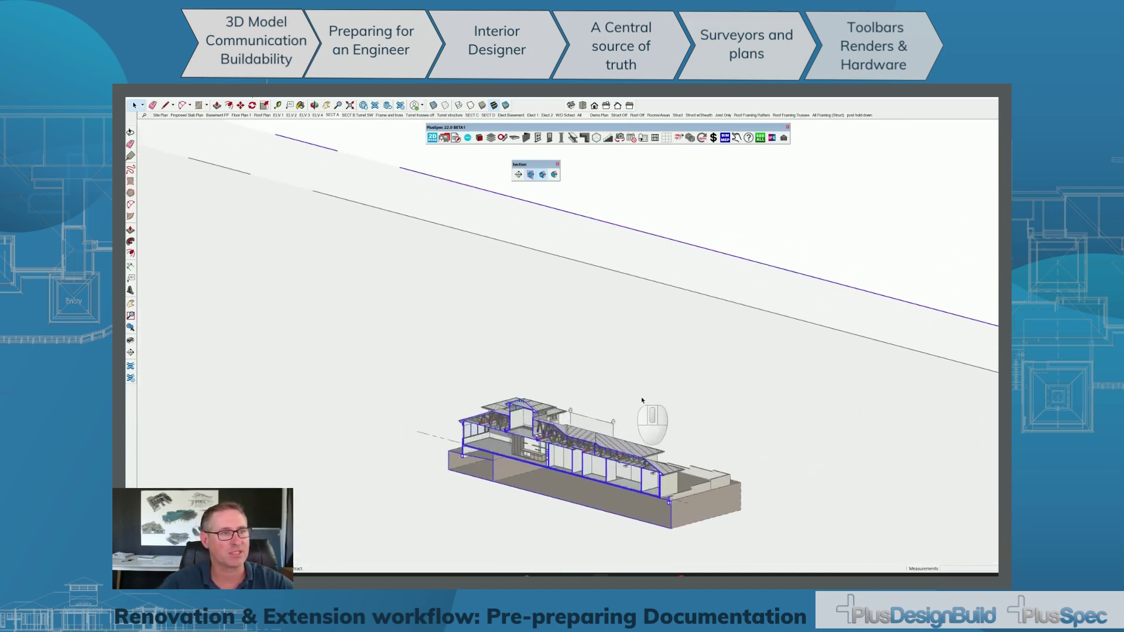
{"action": "key", "text": "m"}
{"action": "left_click_drag", "start_coordinate": [684, 263], "coordinate": [690, 258]}
{"action": "left_click_drag", "start_coordinate": [694, 257], "coordinate": [669, 266]}
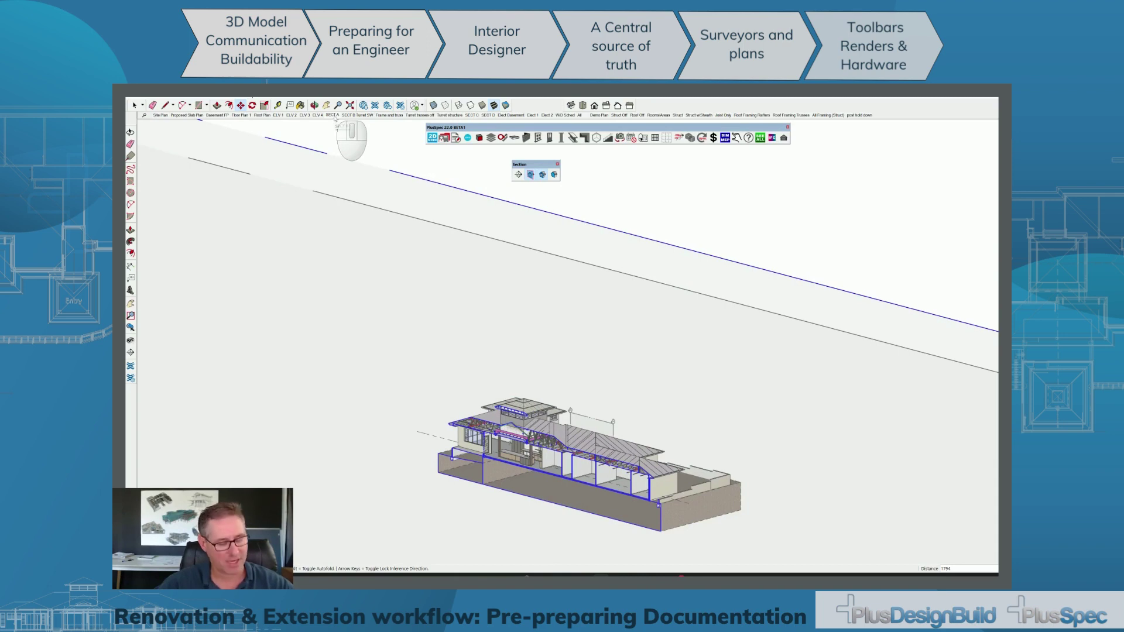
{"action": "key", "text": "ctrl+z"}
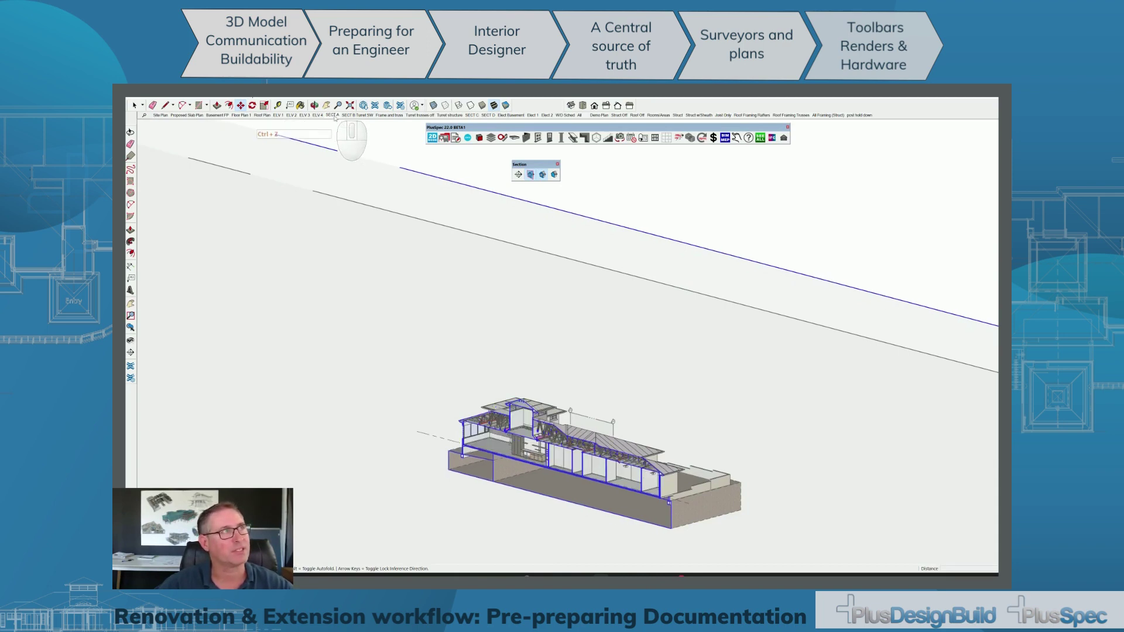
{"action": "left_click", "coordinate": [333, 115]}
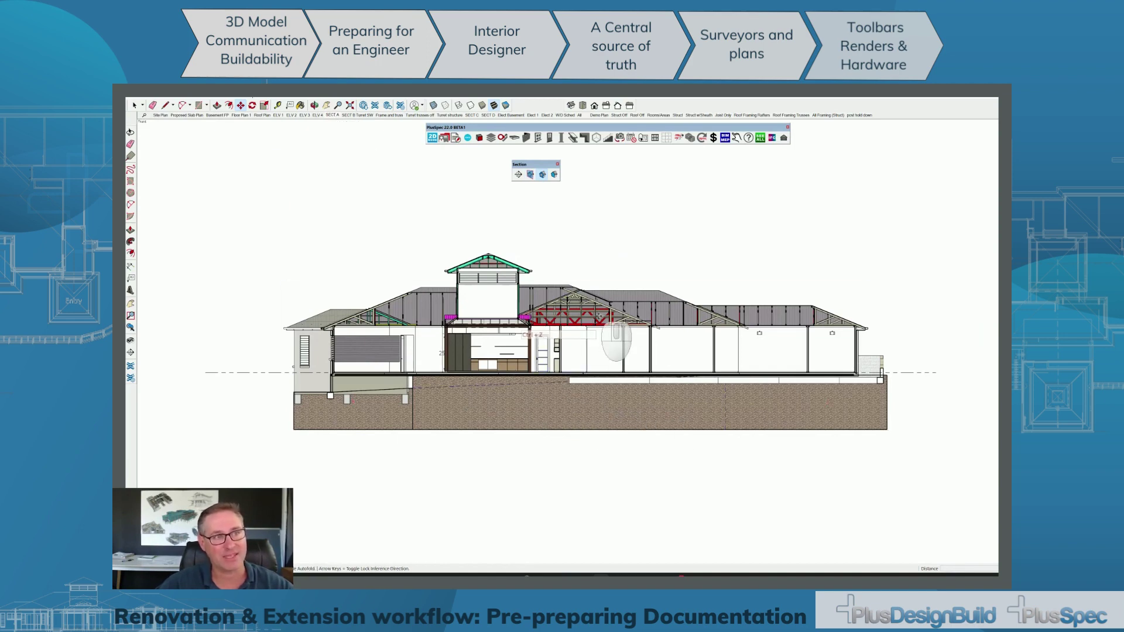
Show the SECT B Turret SW section, zoom in on the basement wall, then open the Engineer meeting PDF.
{"action": "left_click", "coordinate": [358, 116]}
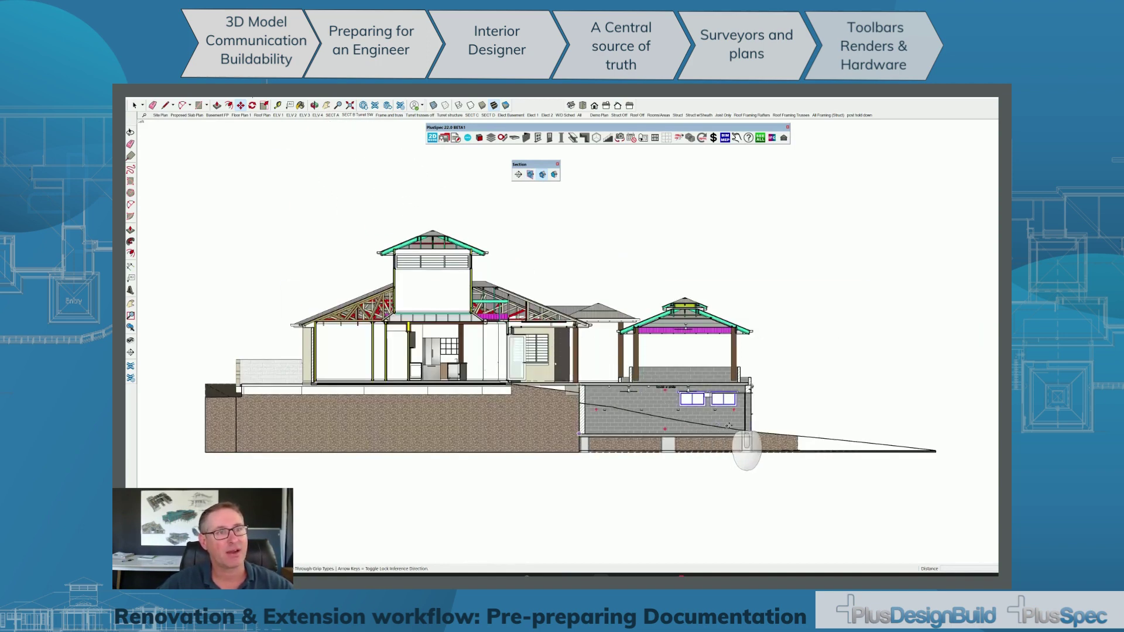
{"action": "scroll", "coordinate": [634, 420], "scroll_direction": "up", "scroll_amount": 1}
{"action": "scroll", "coordinate": [634, 420], "scroll_direction": "up", "scroll_amount": 1}
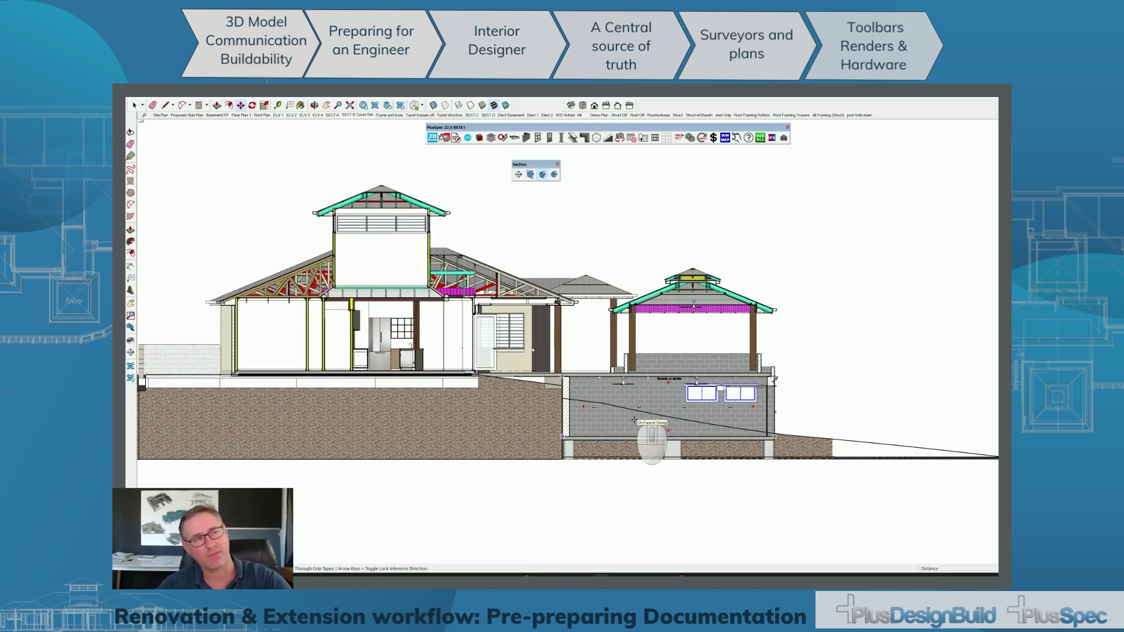
{"action": "scroll", "coordinate": [578, 408], "scroll_direction": "up", "scroll_amount": 2}
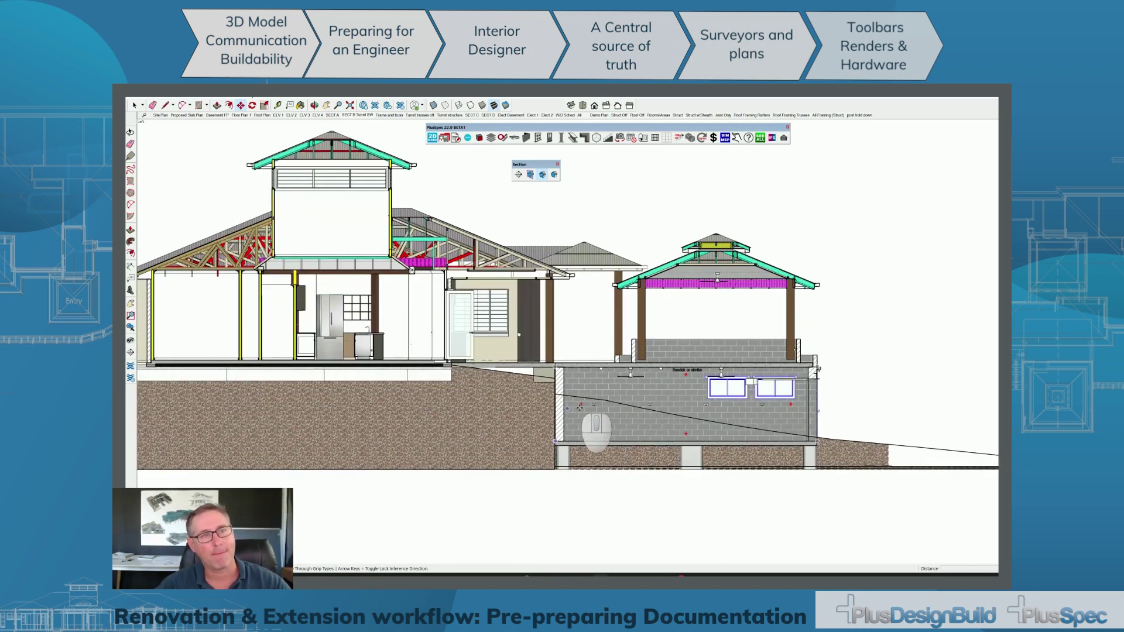
{"action": "scroll", "coordinate": [804, 372], "scroll_direction": "up", "scroll_amount": 1}
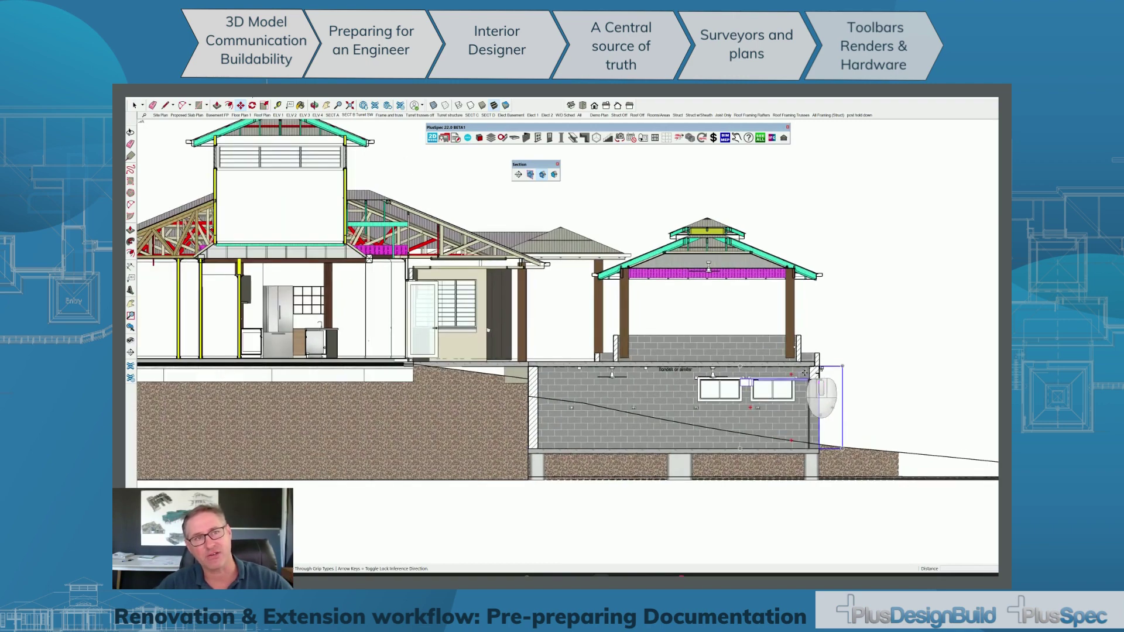
{"action": "scroll", "coordinate": [804, 373], "scroll_direction": "up", "scroll_amount": 1}
{"action": "scroll", "coordinate": [813, 373], "scroll_direction": "up", "scroll_amount": 1}
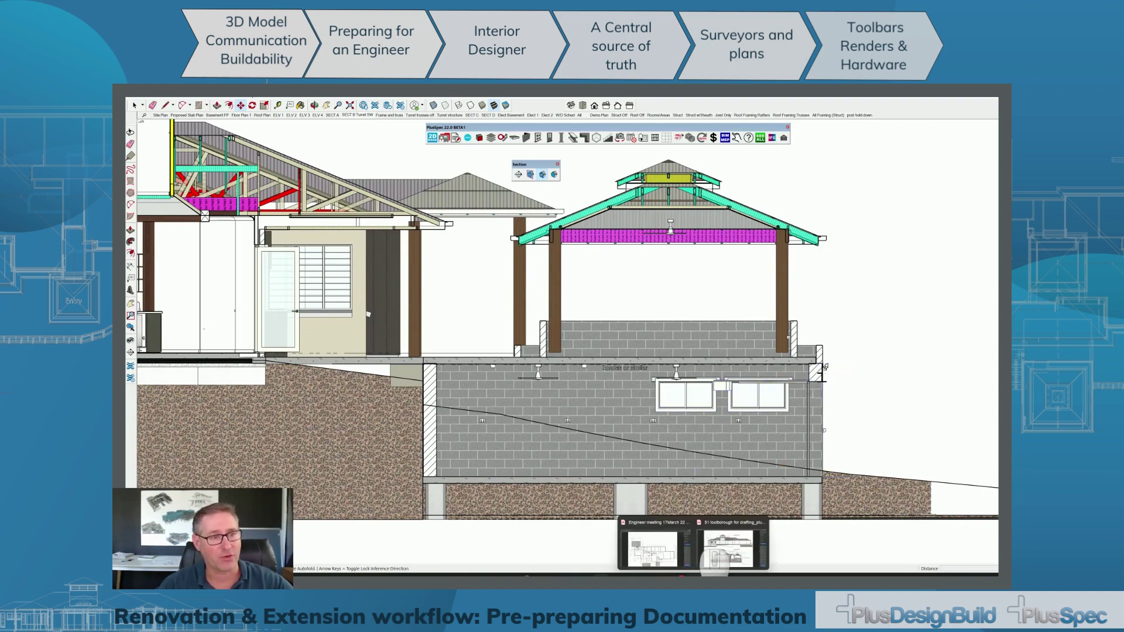
{"action": "left_click", "coordinate": [693, 575]}
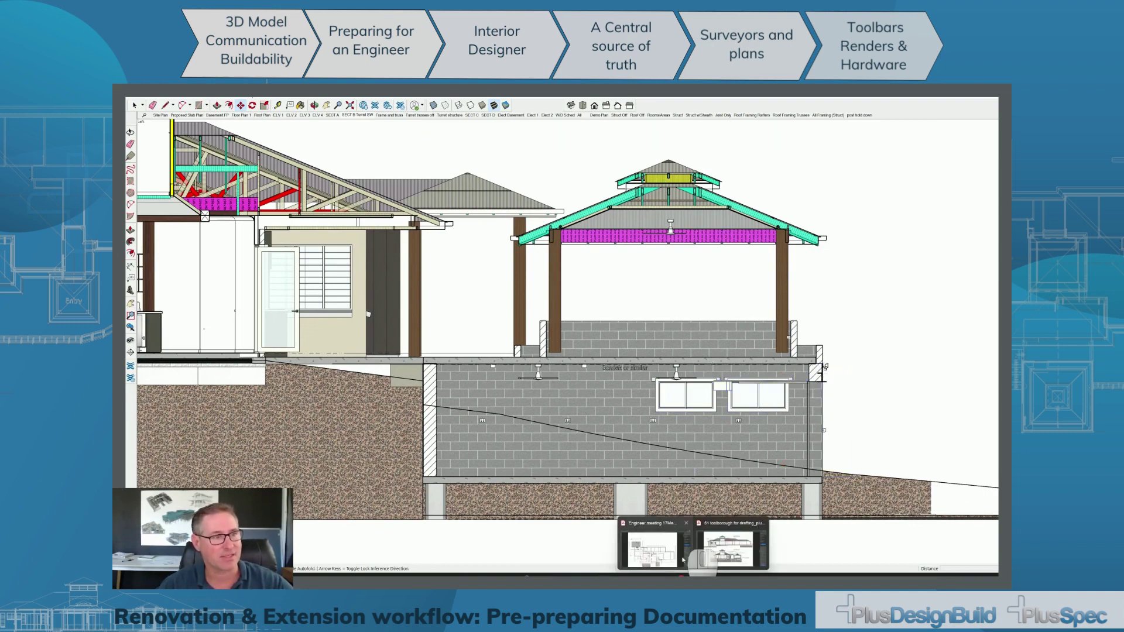
{"action": "left_click", "coordinate": [690, 563]}
Scroll the Engineer meeting PDF to its page 6 section drawing, then minimize Acrobat.
{"action": "scroll", "coordinate": [660, 457], "scroll_direction": "down", "scroll_amount": 3}
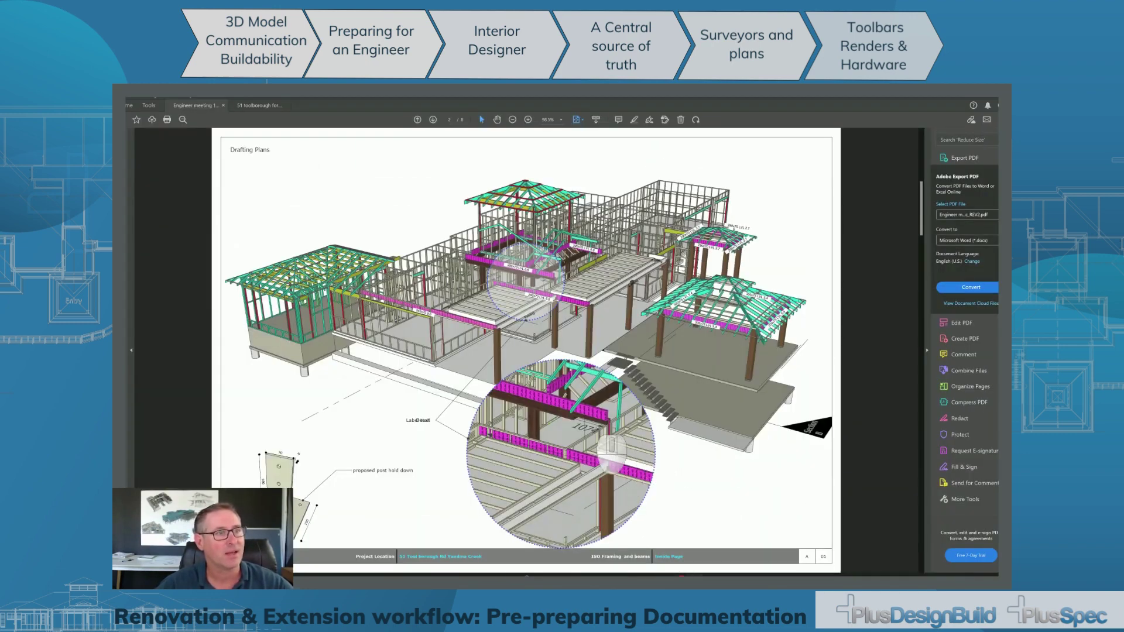
{"action": "scroll", "coordinate": [609, 442], "scroll_direction": "down", "scroll_amount": 3}
{"action": "scroll", "coordinate": [611, 440], "scroll_direction": "down", "scroll_amount": 9}
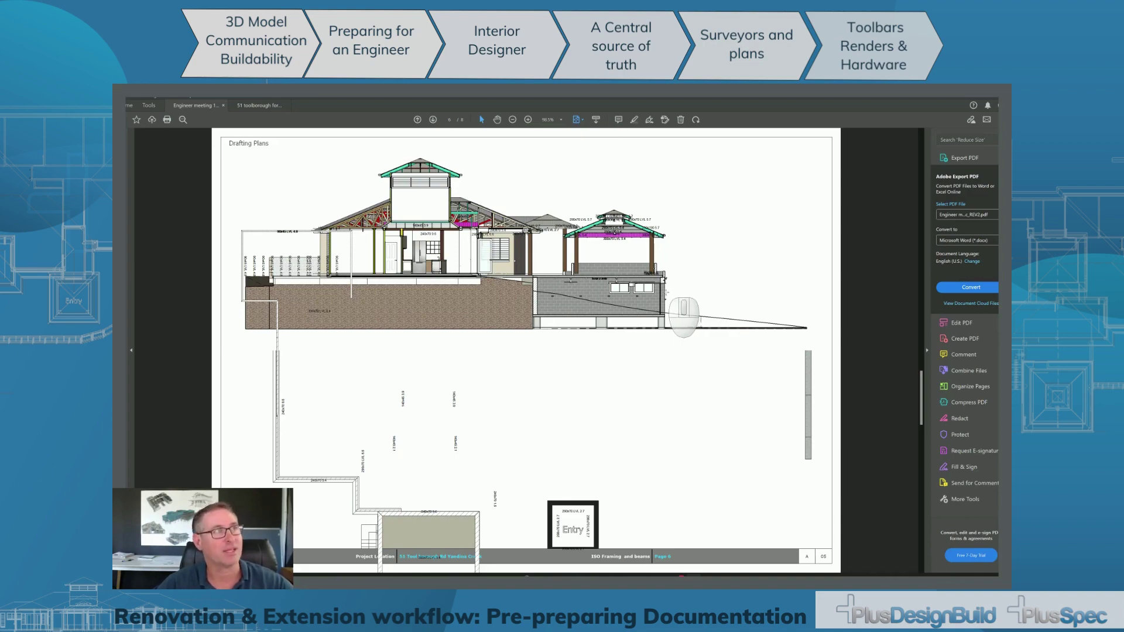
{"action": "left_click", "coordinate": [969, 98]}
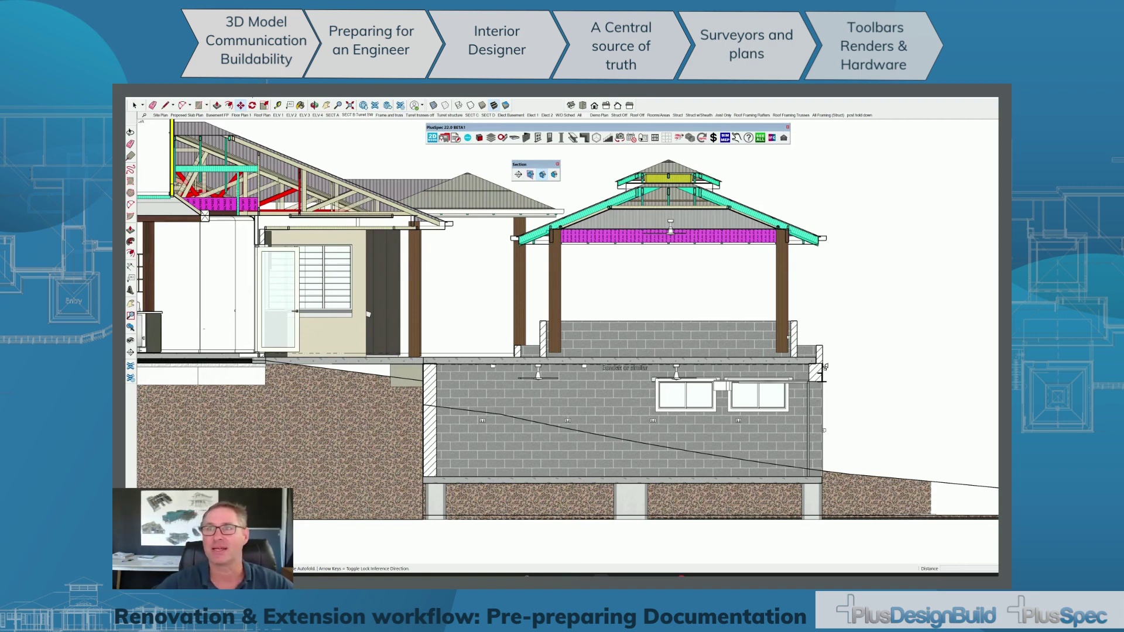
Switch away from SketchUp and drag the Google Slides Chrome window in to fill the screen.
{"action": "key", "text": "alt+Tab"}
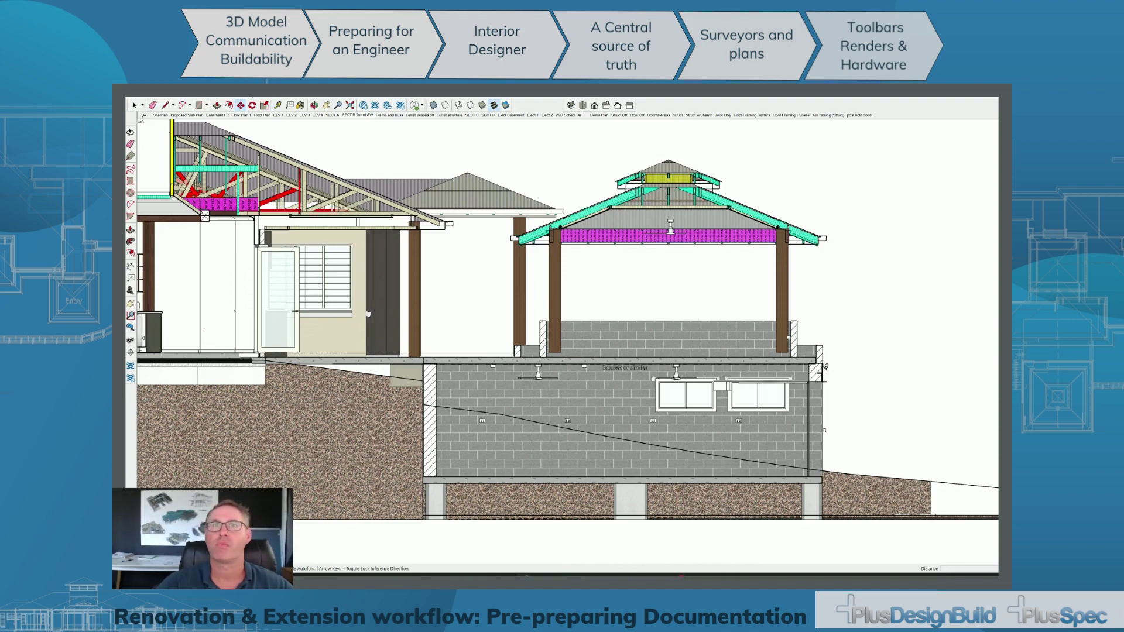
{"action": "mouse_move", "coordinate": [996, 117]}
{"action": "left_mouse_down"}
{"action": "mouse_move", "coordinate": [267, 113]}
{"action": "mouse_move", "coordinate": [267, 98]}
{"action": "left_mouse_up"}
{"action": "scroll", "coordinate": [460, 271], "scroll_direction": "down", "scroll_amount": 3}
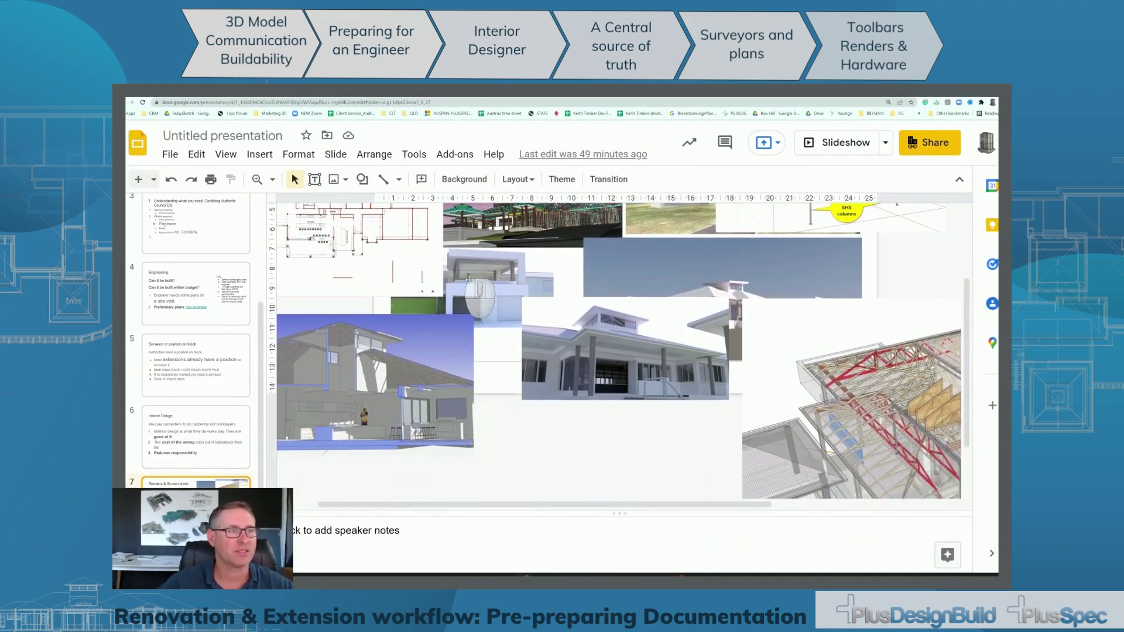
Enlarge the house render by its corner handle and reposition it on slide 7.
{"action": "left_click", "coordinate": [586, 345]}
{"action": "left_click_drag", "start_coordinate": [522, 400], "coordinate": [370, 475]}
{"action": "left_click_drag", "start_coordinate": [526, 384], "coordinate": [636, 274]}
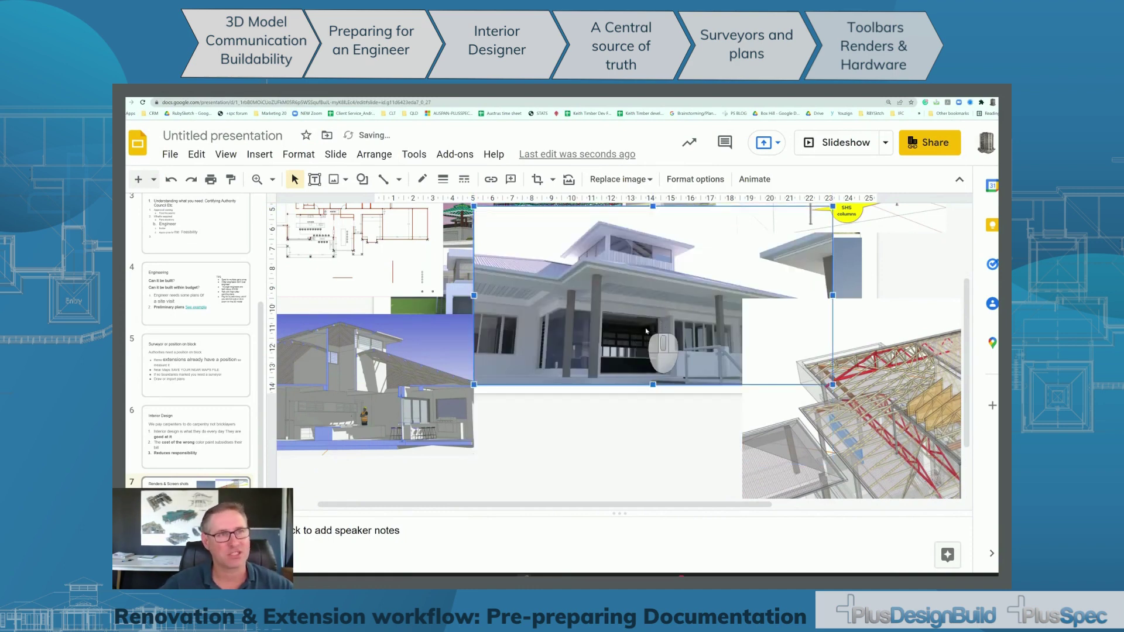
{"action": "scroll", "coordinate": [646, 331], "scroll_direction": "up", "scroll_amount": 5}
{"action": "scroll", "coordinate": [646, 331], "scroll_direction": "up", "scroll_amount": 1}
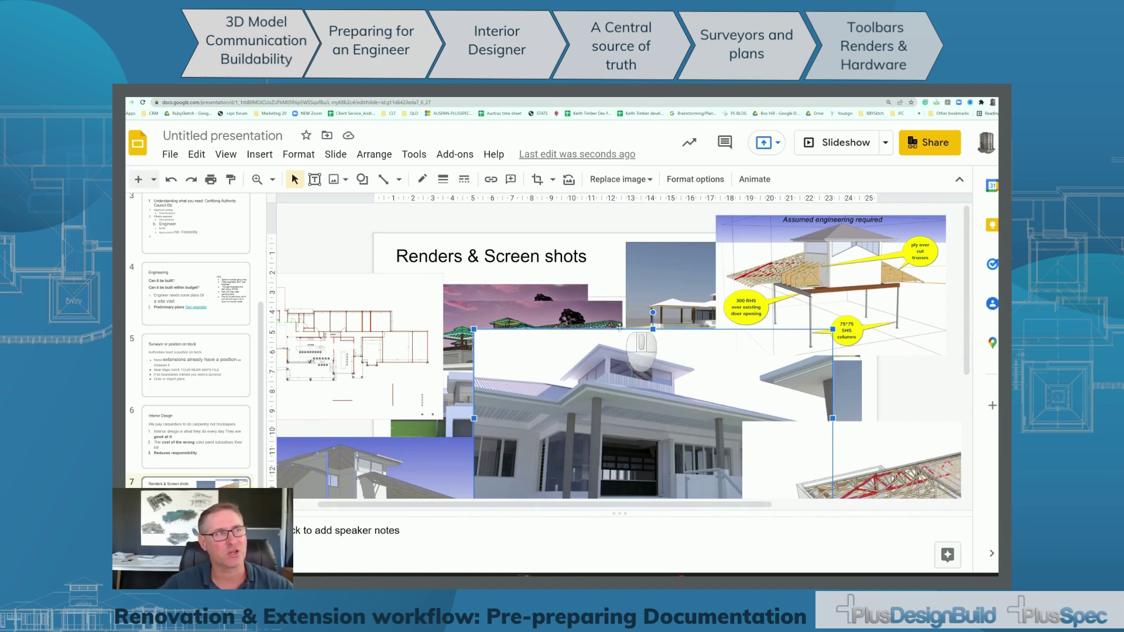
{"action": "left_click_drag", "start_coordinate": [609, 366], "coordinate": [609, 430]}
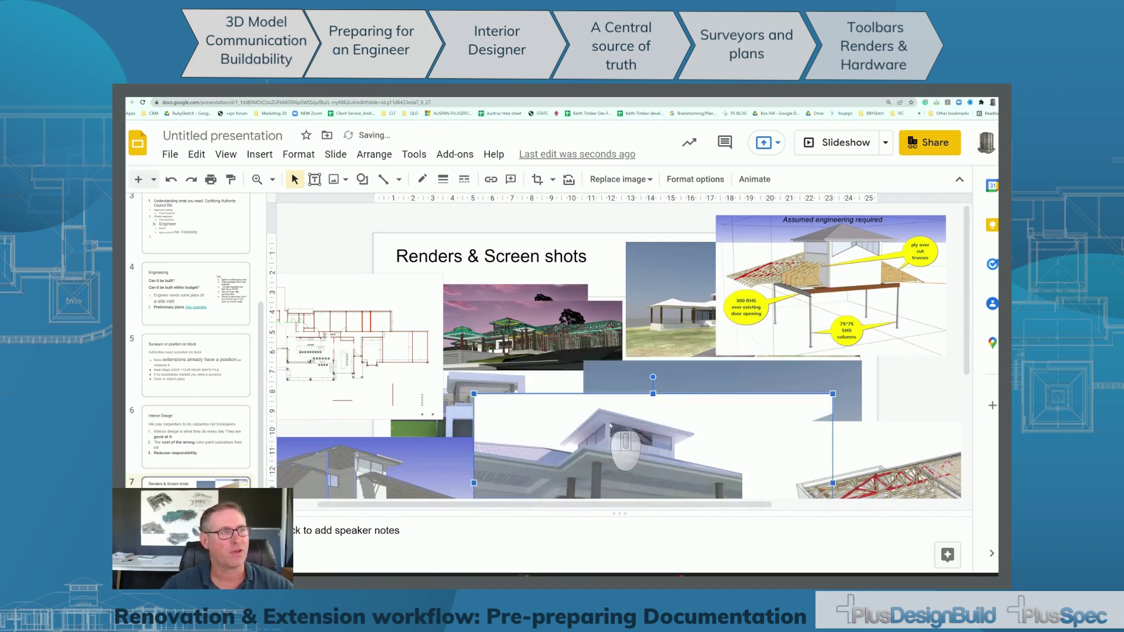
{"action": "scroll", "coordinate": [609, 430], "scroll_direction": "down", "scroll_amount": 3}
Select the pink framing render and bring up its context menu, dismissing it unchanged.
{"action": "left_click", "coordinate": [529, 287]}
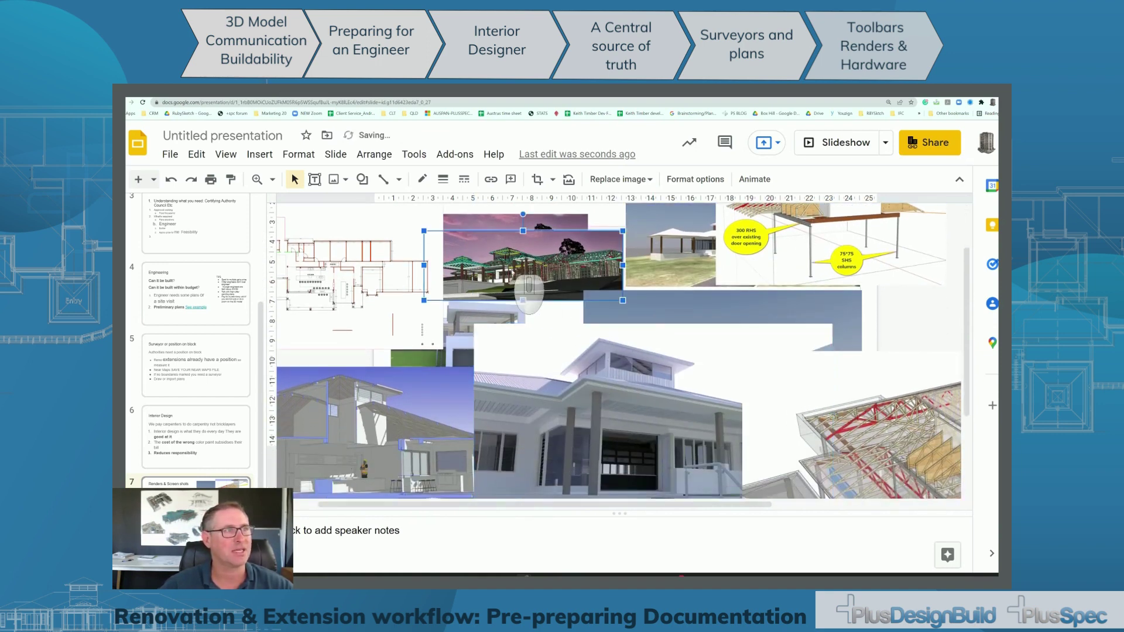
{"action": "right_click", "coordinate": [528, 287]}
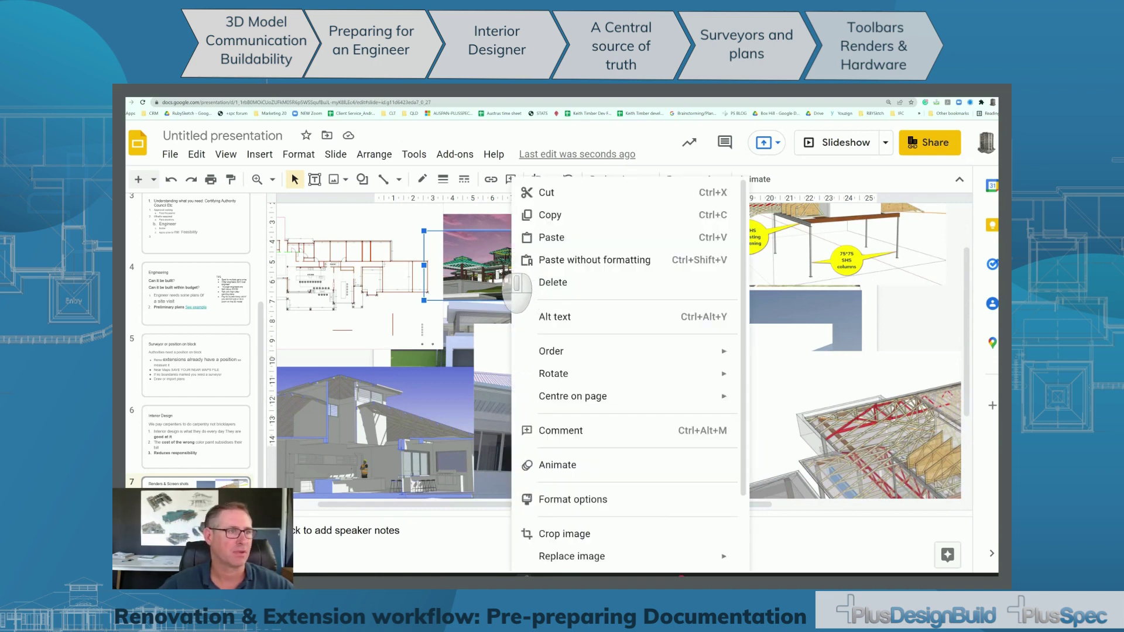
{"action": "left_click", "coordinate": [502, 270]}
{"action": "scroll", "coordinate": [567, 295], "scroll_direction": "down", "scroll_amount": 4}
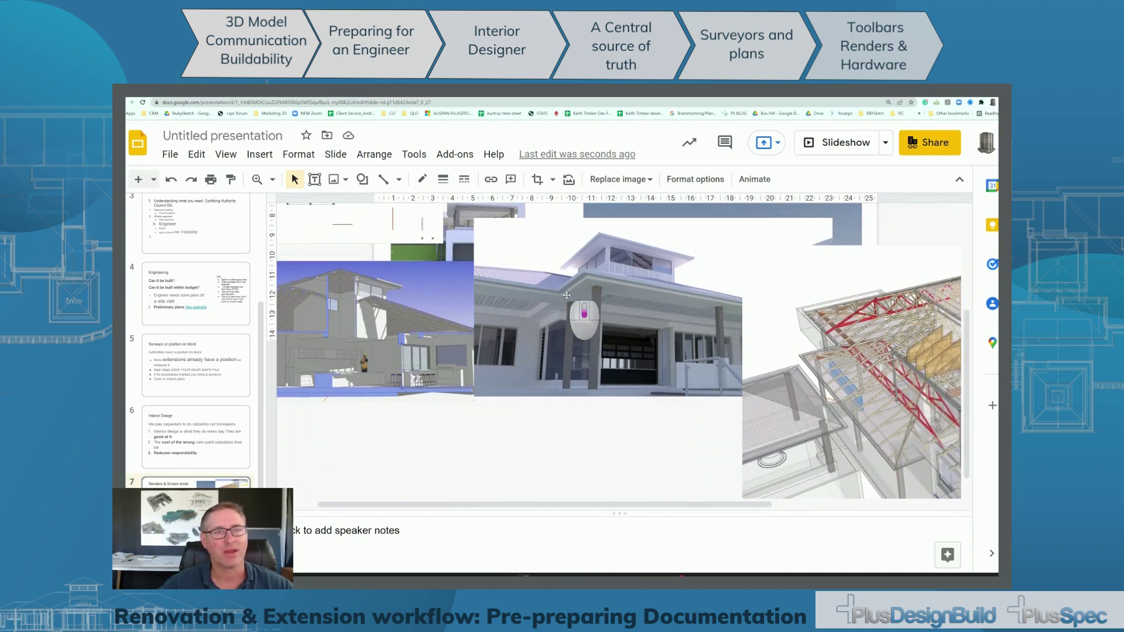
{"action": "scroll", "coordinate": [567, 295], "scroll_direction": "down", "scroll_amount": 1}
Move the roof-truss render into the lower-right corner of the collage.
{"action": "left_click", "coordinate": [831, 390]}
{"action": "left_click_drag", "start_coordinate": [646, 375], "coordinate": [548, 380]}
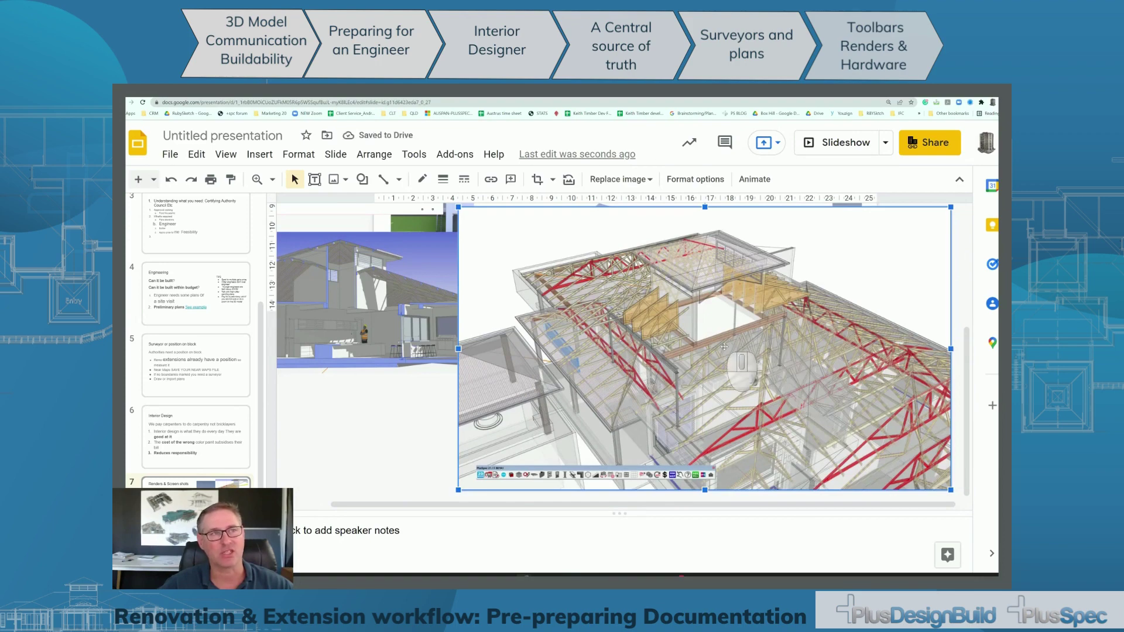
{"action": "left_click_drag", "start_coordinate": [634, 329], "coordinate": [787, 427]}
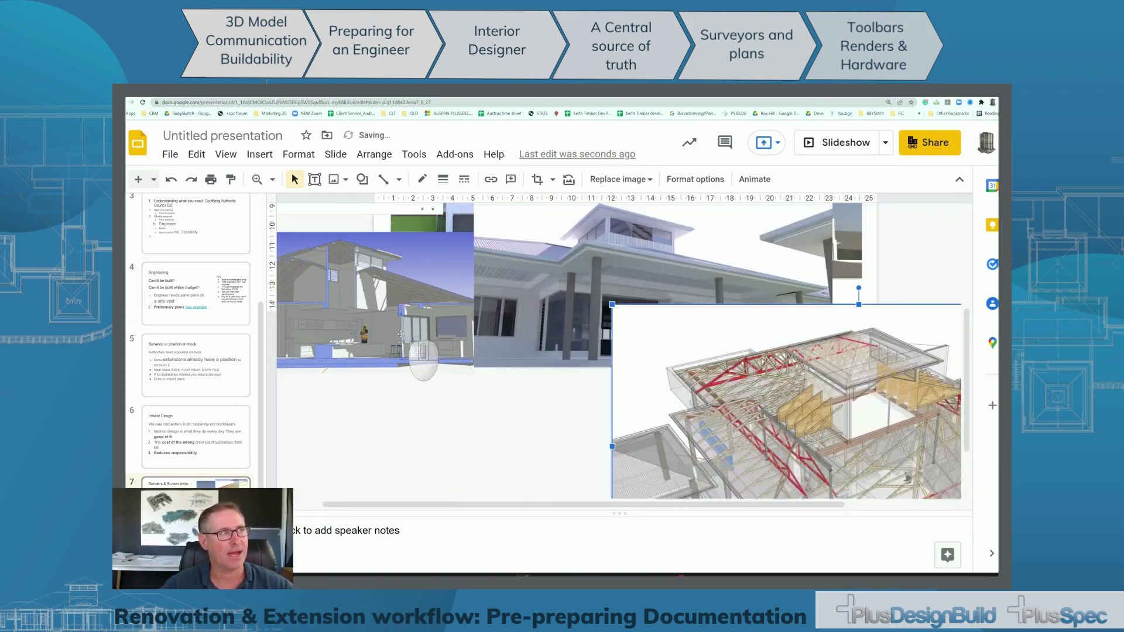
{"action": "left_click", "coordinate": [356, 318]}
{"action": "scroll", "coordinate": [562, 352], "scroll_direction": "up", "scroll_amount": 5}
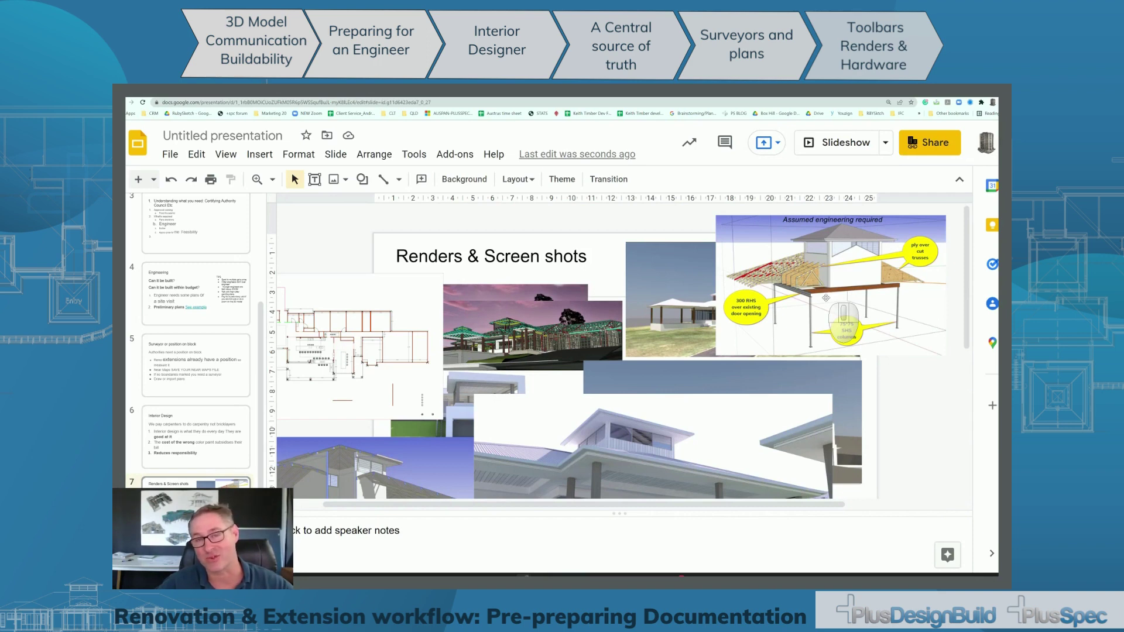
Shift the house render slightly up-left in the Slides collage, then go back to the SketchUp section view.
{"action": "scroll", "coordinate": [826, 298], "scroll_direction": "down", "scroll_amount": 3}
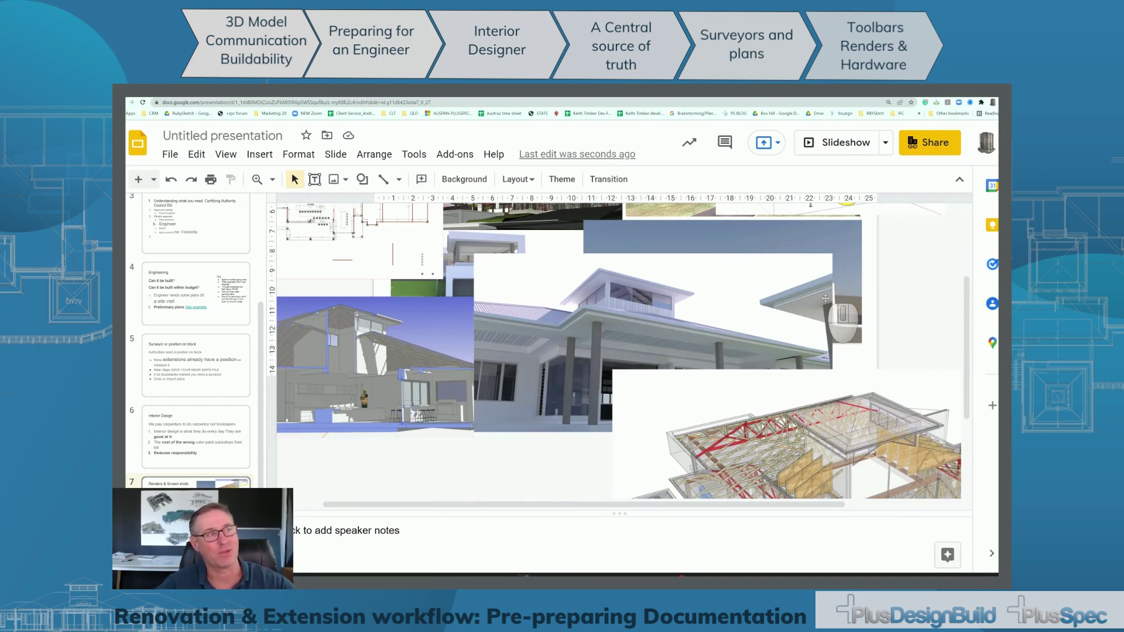
{"action": "scroll", "coordinate": [826, 299], "scroll_direction": "down", "scroll_amount": 1}
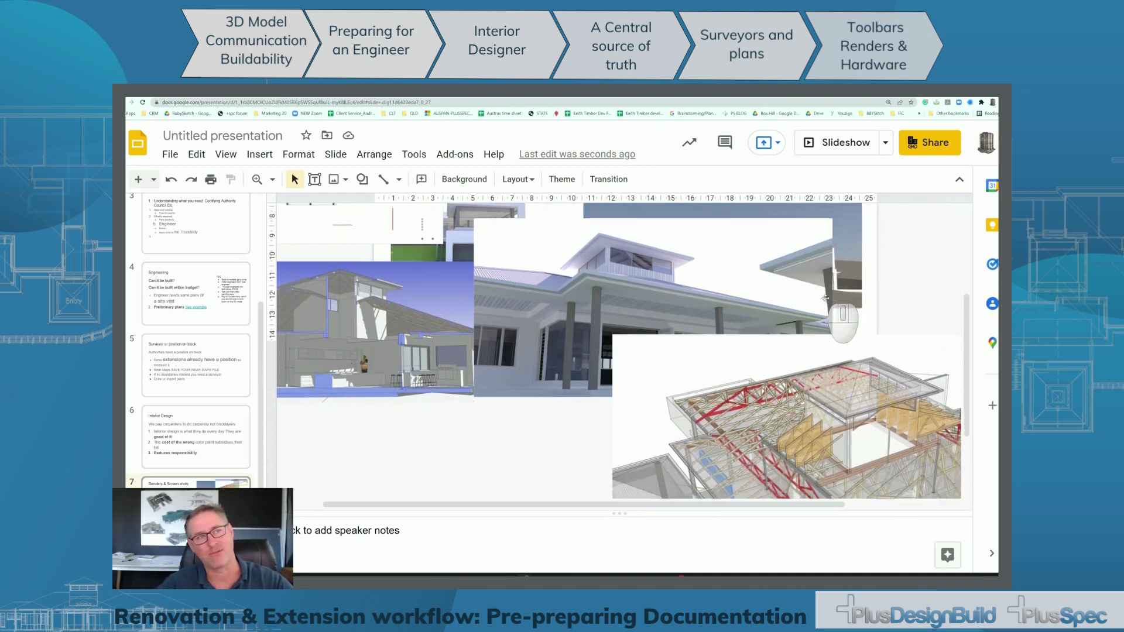
{"action": "scroll", "coordinate": [826, 298], "scroll_direction": "up", "scroll_amount": 4}
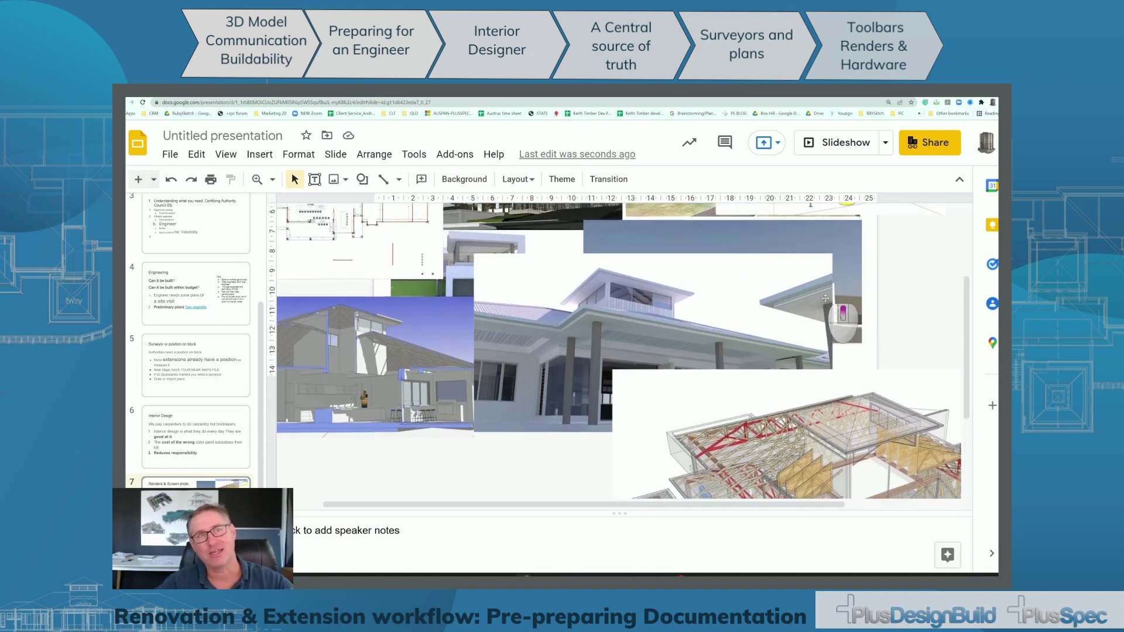
{"action": "scroll", "coordinate": [826, 299], "scroll_direction": "up", "scroll_amount": 3}
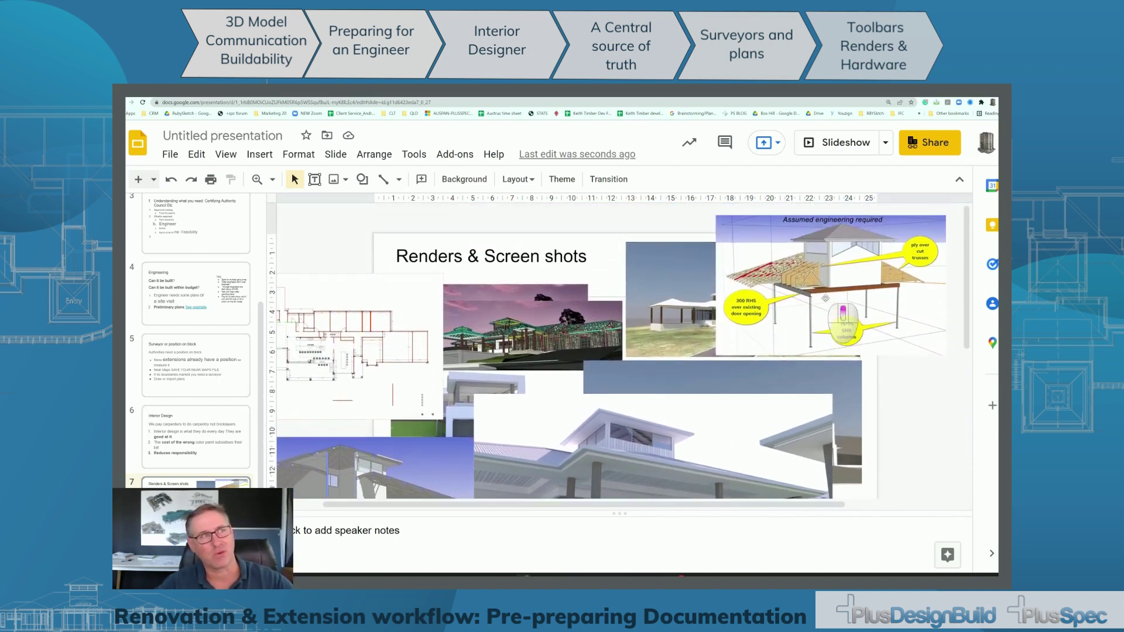
{"action": "scroll", "coordinate": [826, 298], "scroll_direction": "down", "scroll_amount": 2}
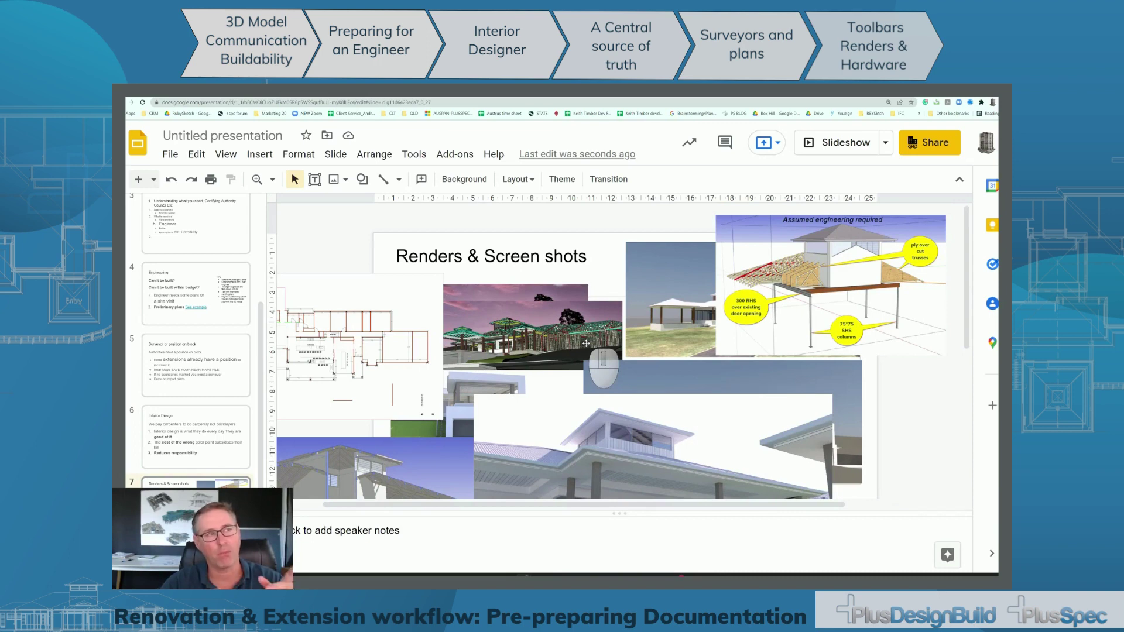
{"action": "scroll", "coordinate": [642, 341], "scroll_direction": "down", "scroll_amount": 5}
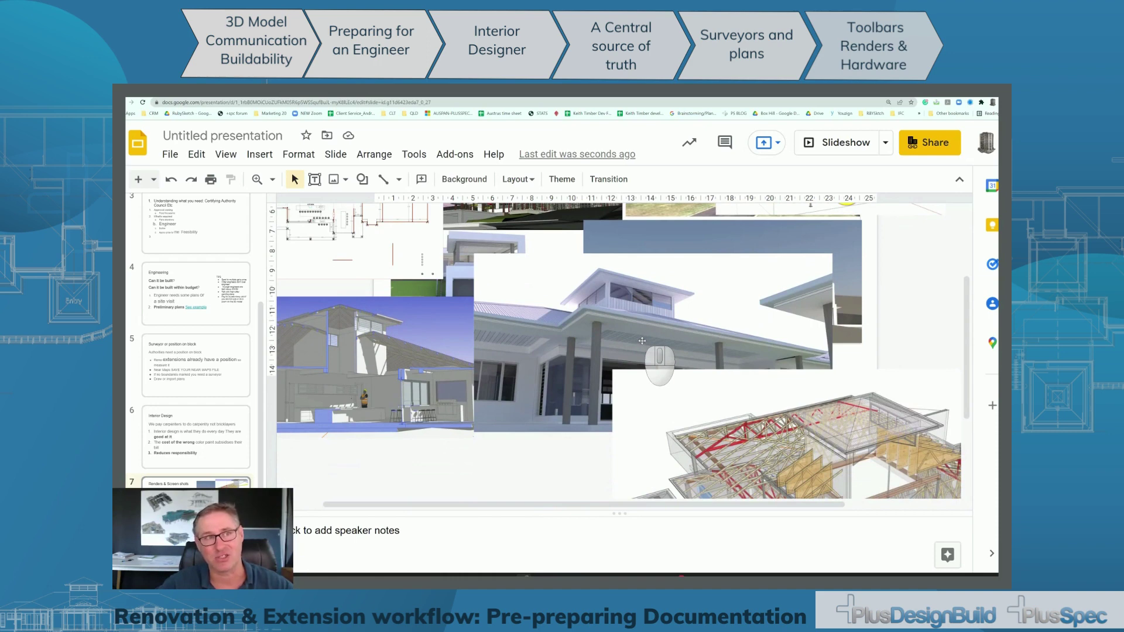
{"action": "left_click", "coordinate": [641, 341]}
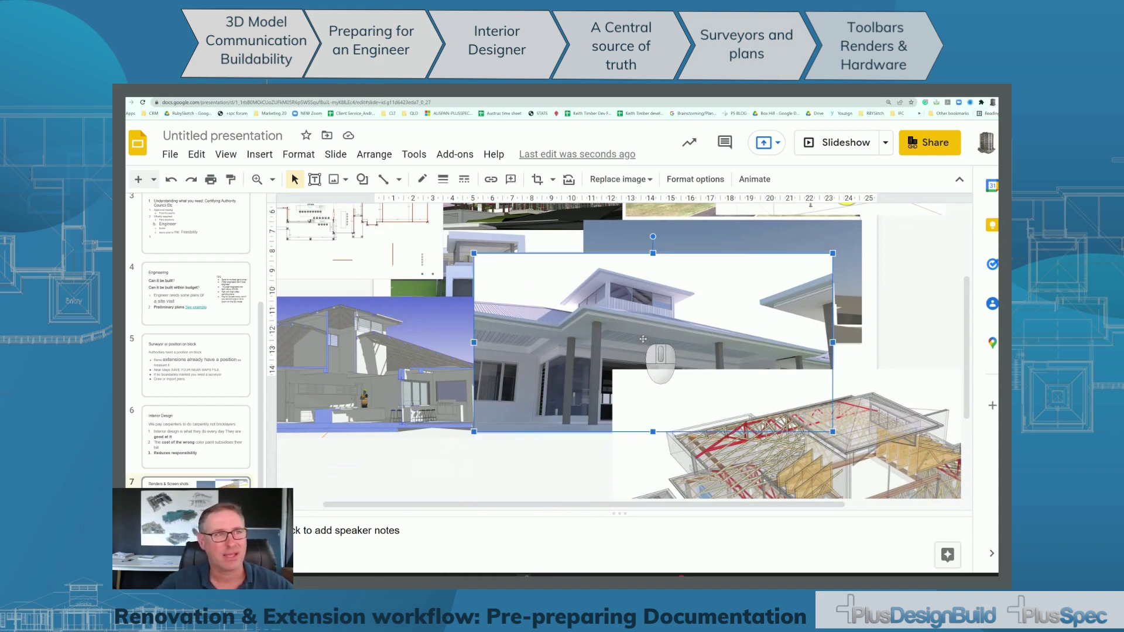
{"action": "left_click_drag", "start_coordinate": [642, 341], "coordinate": [504, 305]}
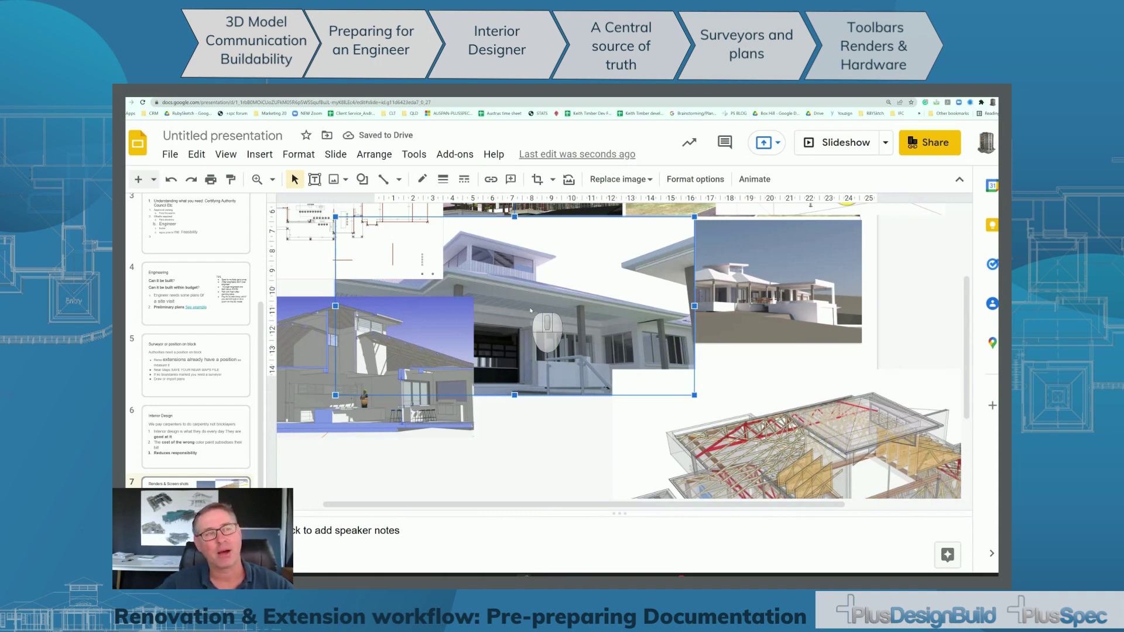
{"action": "left_click_drag", "start_coordinate": [599, 326], "coordinate": [705, 342]}
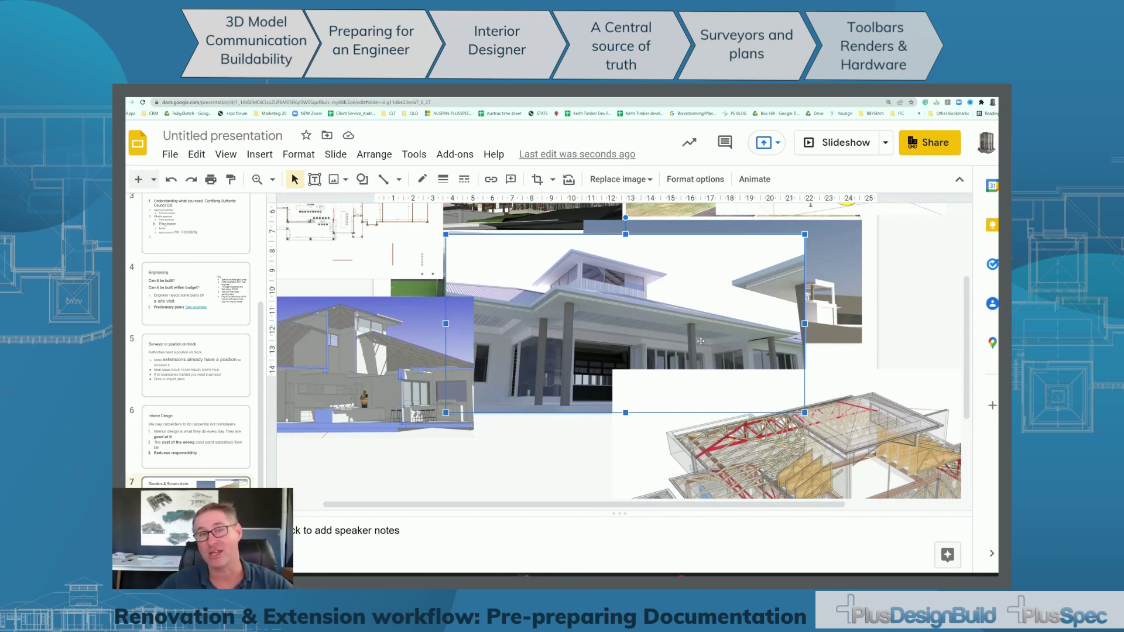
{"action": "left_click", "coordinate": [699, 342]}
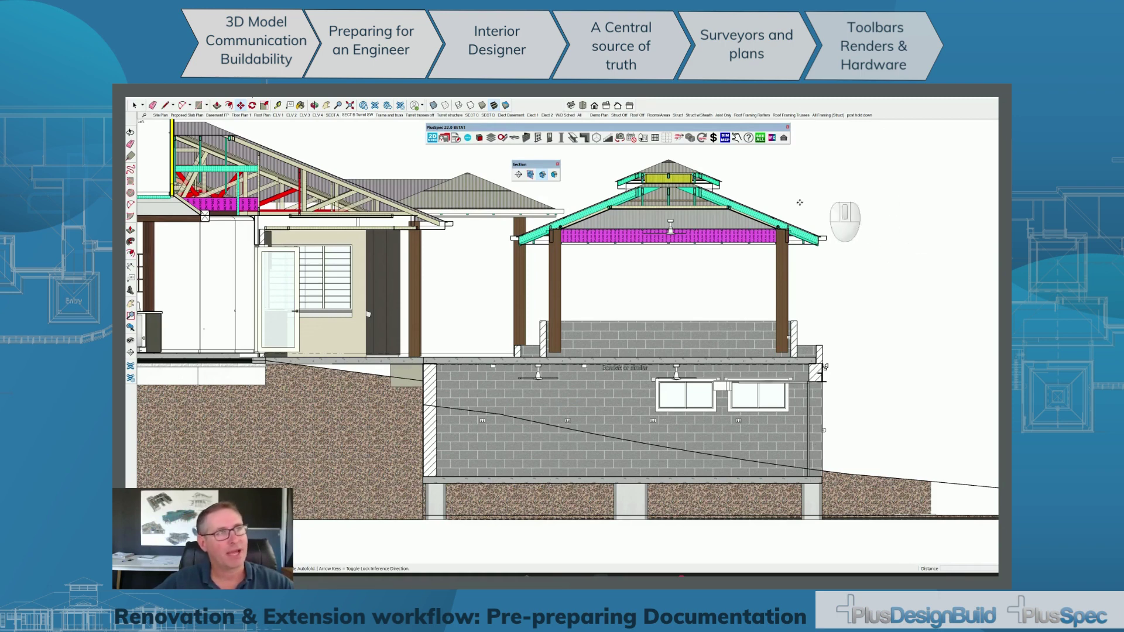
Move the floating PlusSpec toolbar a little to the right over the house section.
{"action": "left_click_drag", "start_coordinate": [578, 129], "coordinate": [684, 135]}
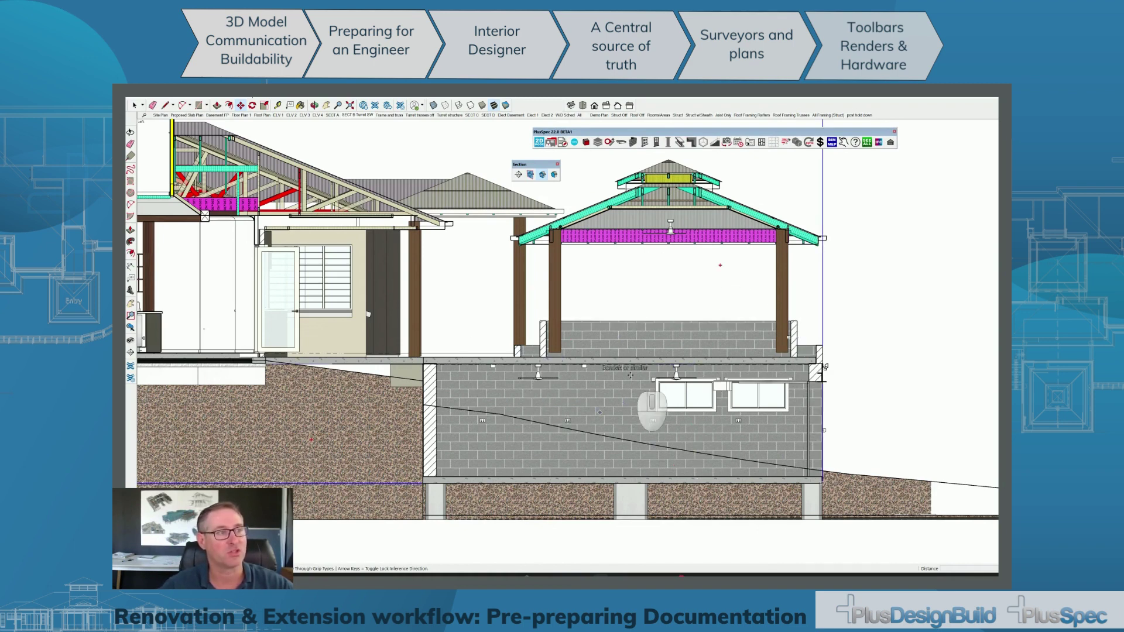